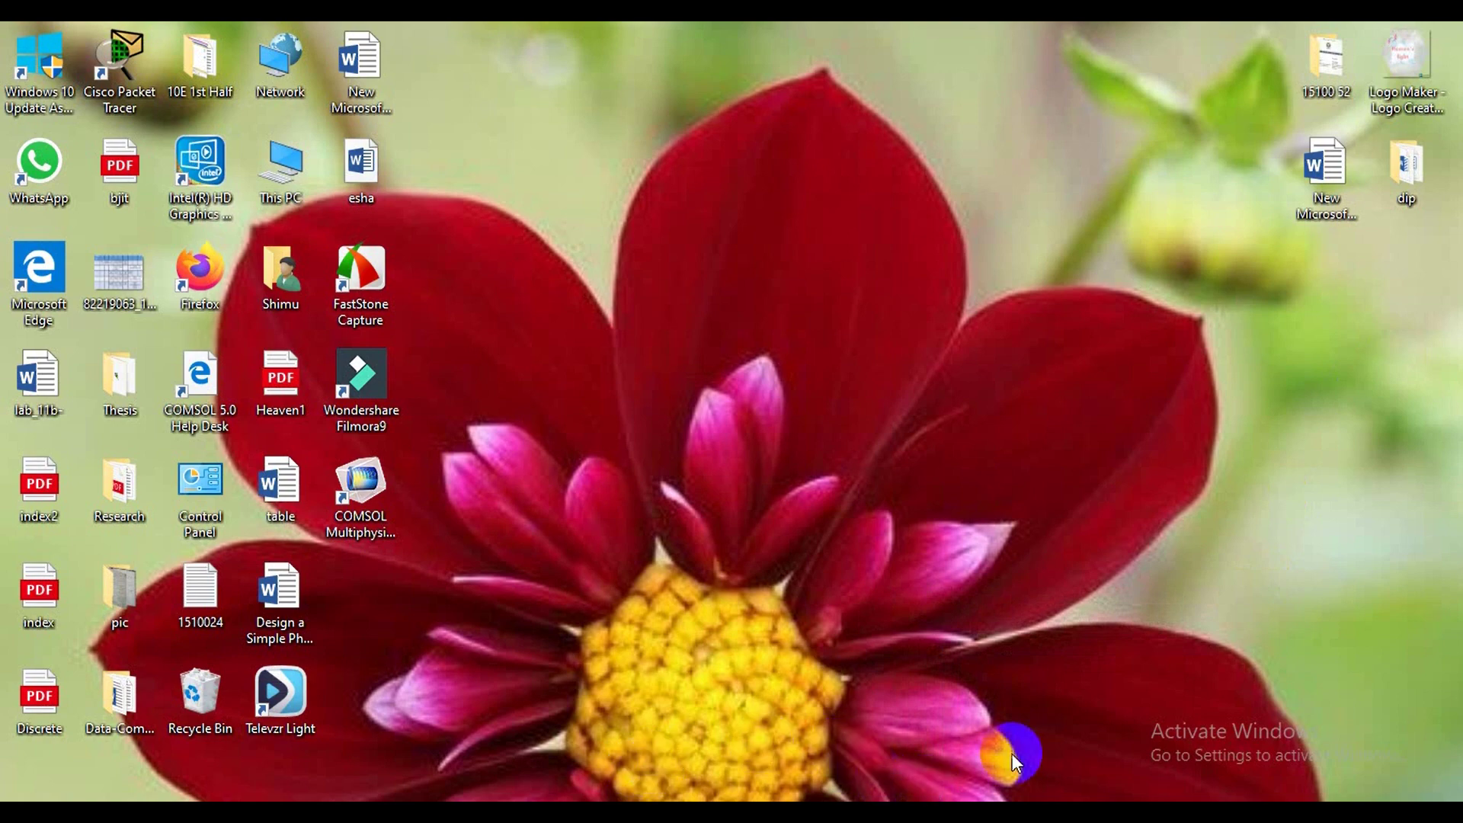
# - Restore the minimized raf3 workbook with its wavelength, polarization and neff table
pyautogui.click(1067, 796)
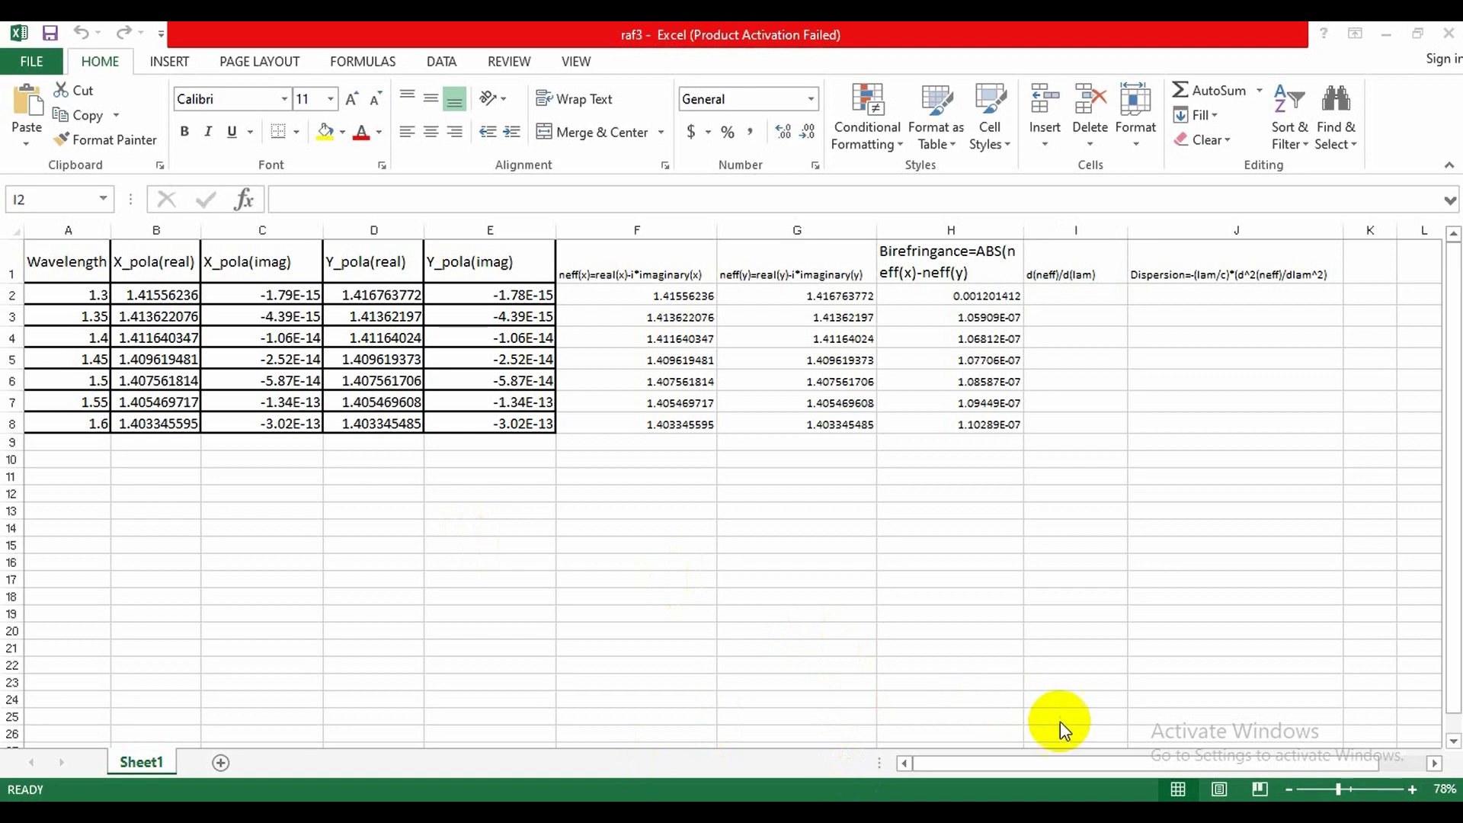
# - Check the dispersion equation in the Word fiber document, then return to raf3
pyautogui.hotkey('alt', 'Tab')
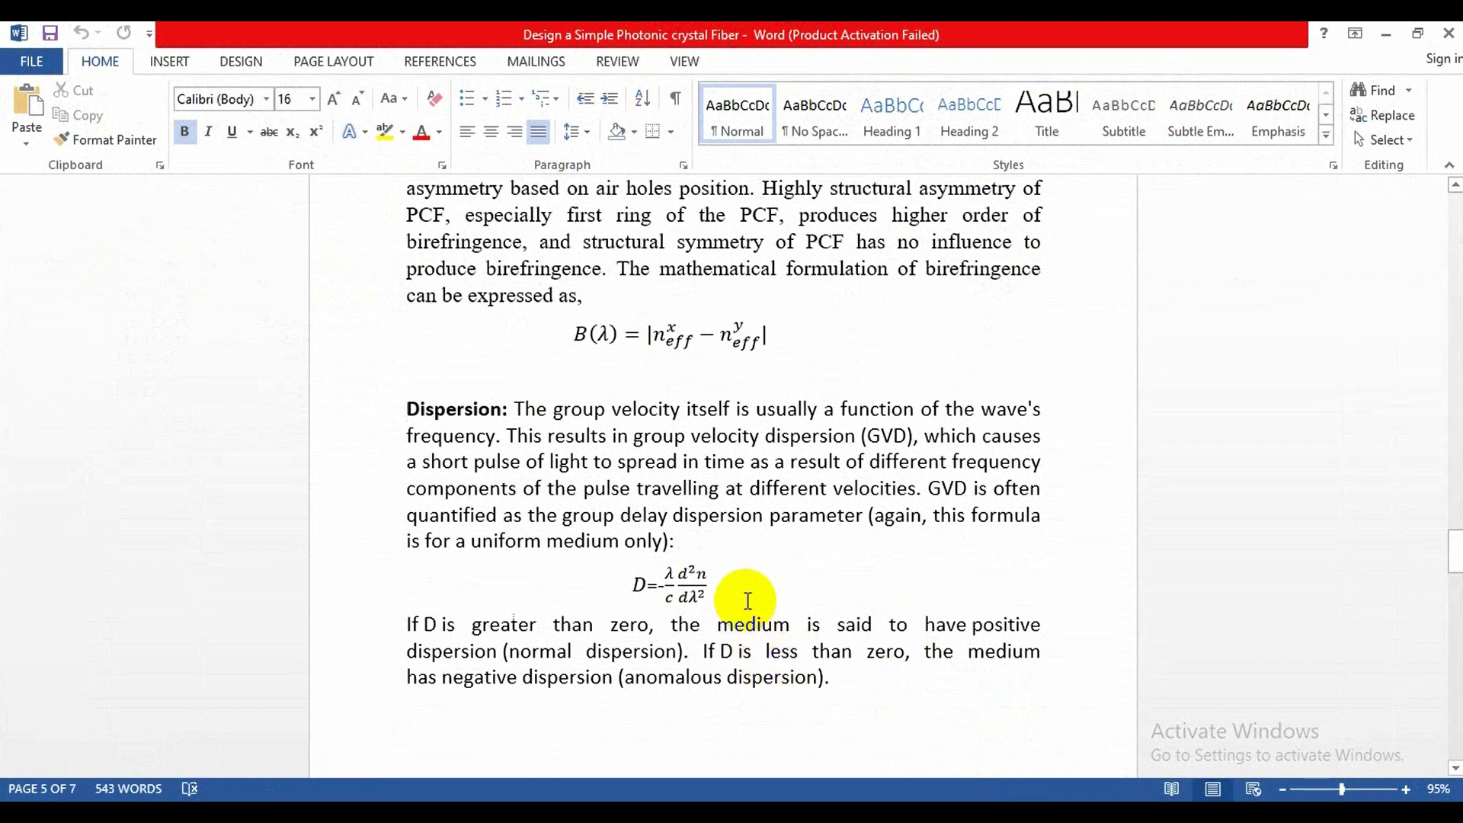
pyautogui.click(685, 585)
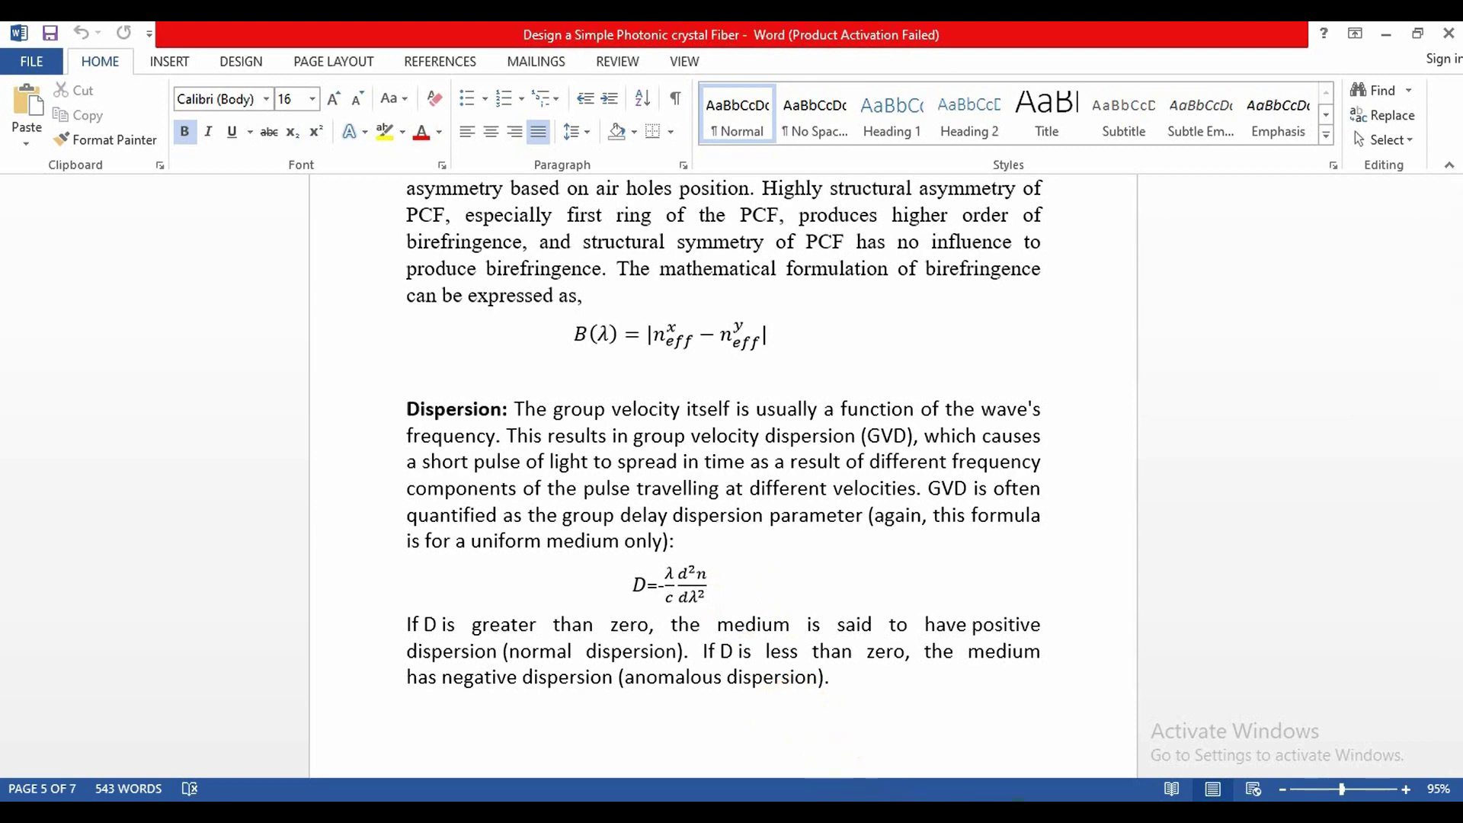
pyautogui.moveTo(1028, 812)
pyautogui.click(1028, 731)
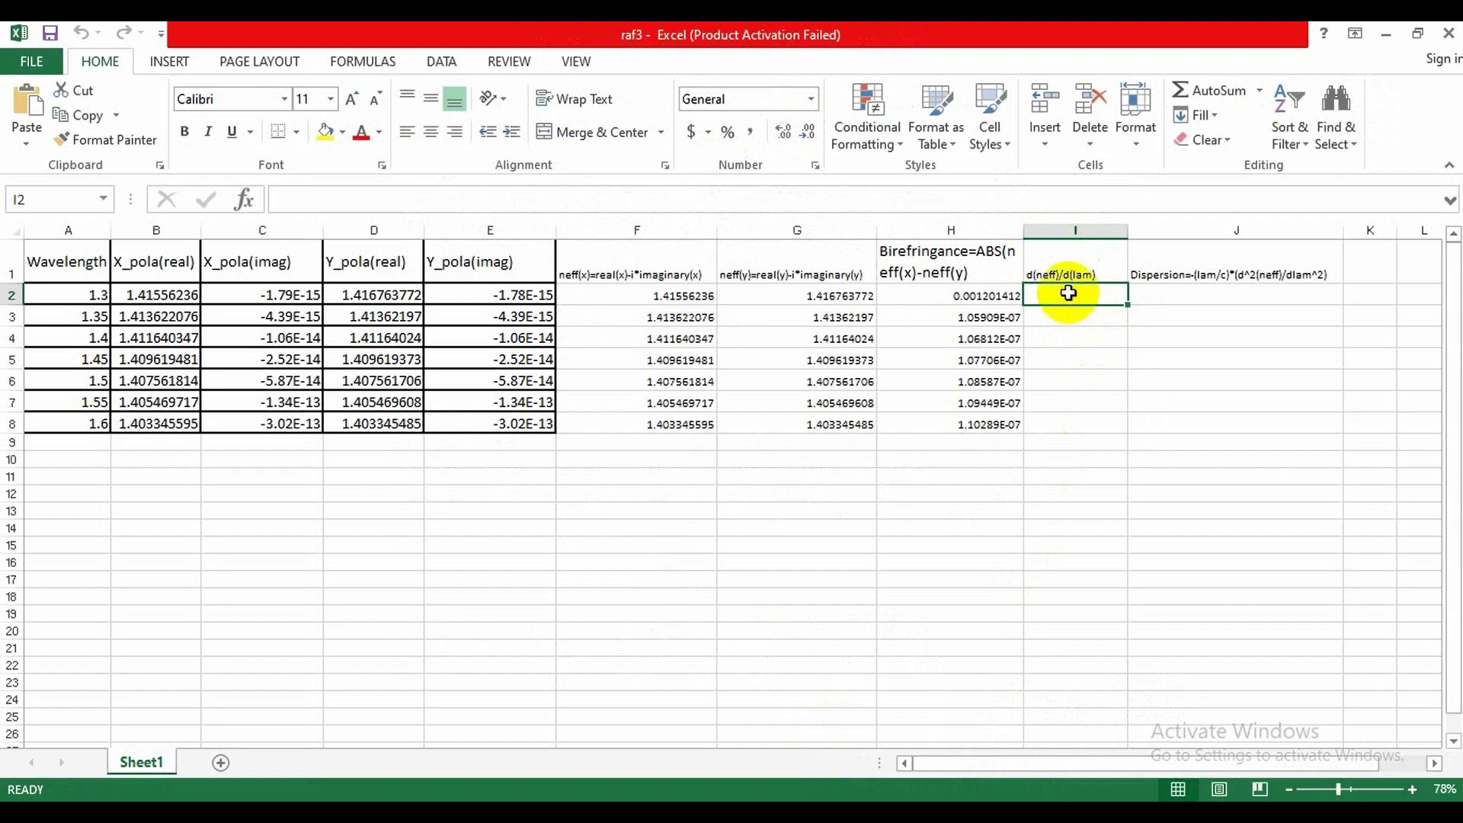
# - Enter =F2-F3/(A2-A3) in I2 and fill it down through I8
pyautogui.write('=')
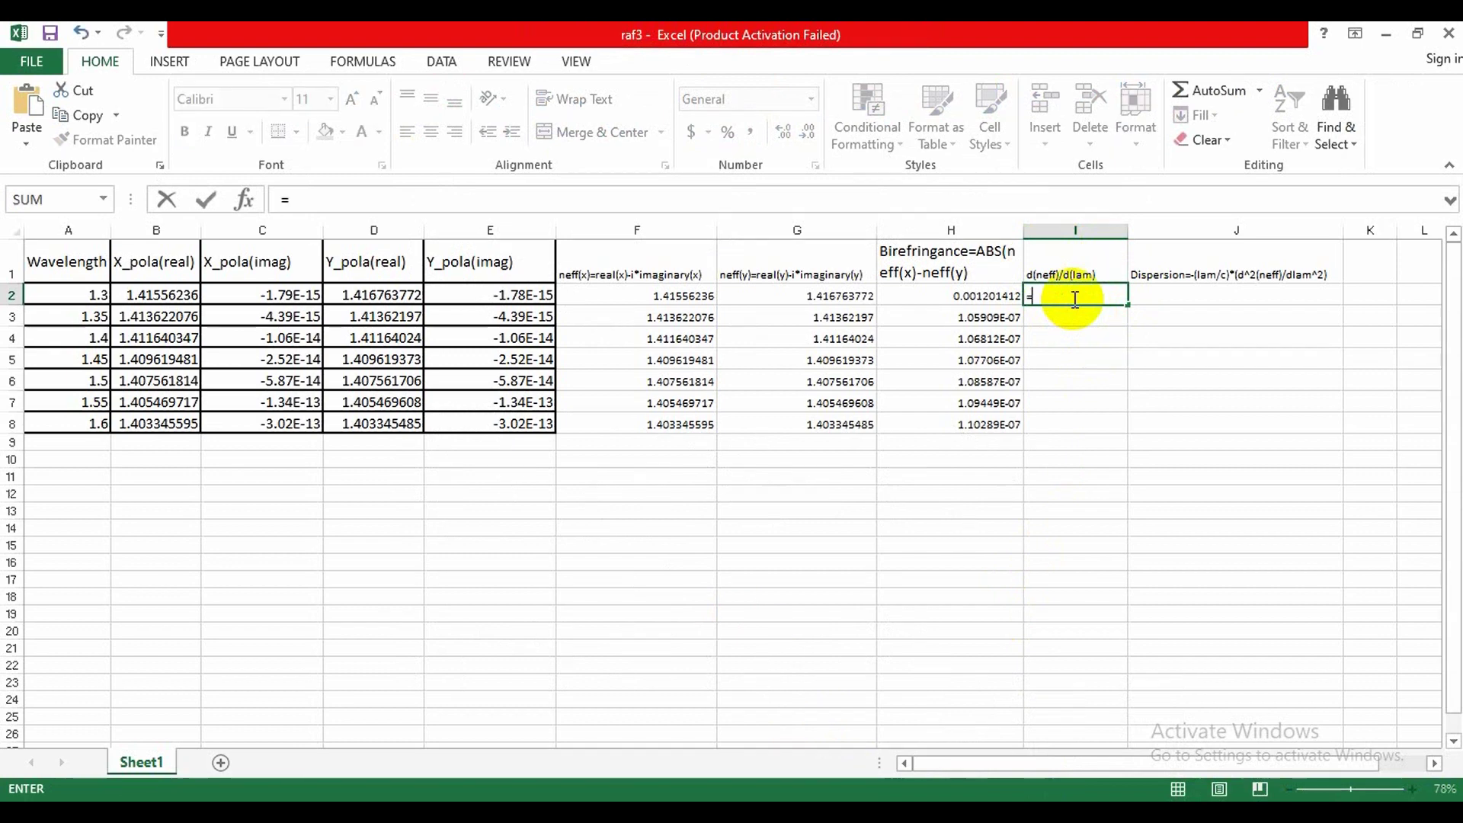
pyautogui.write('F2-')
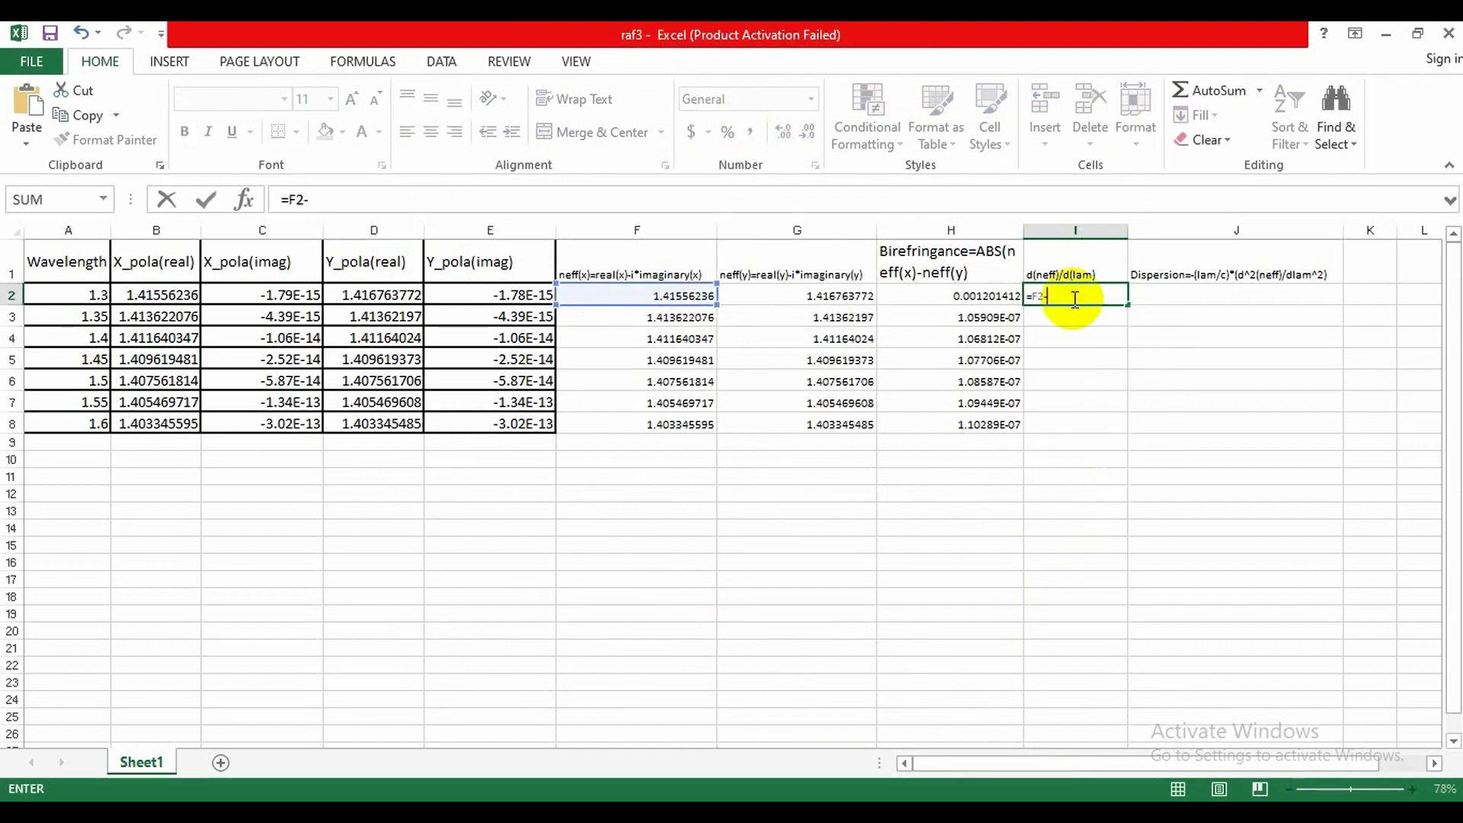
pyautogui.write('F')
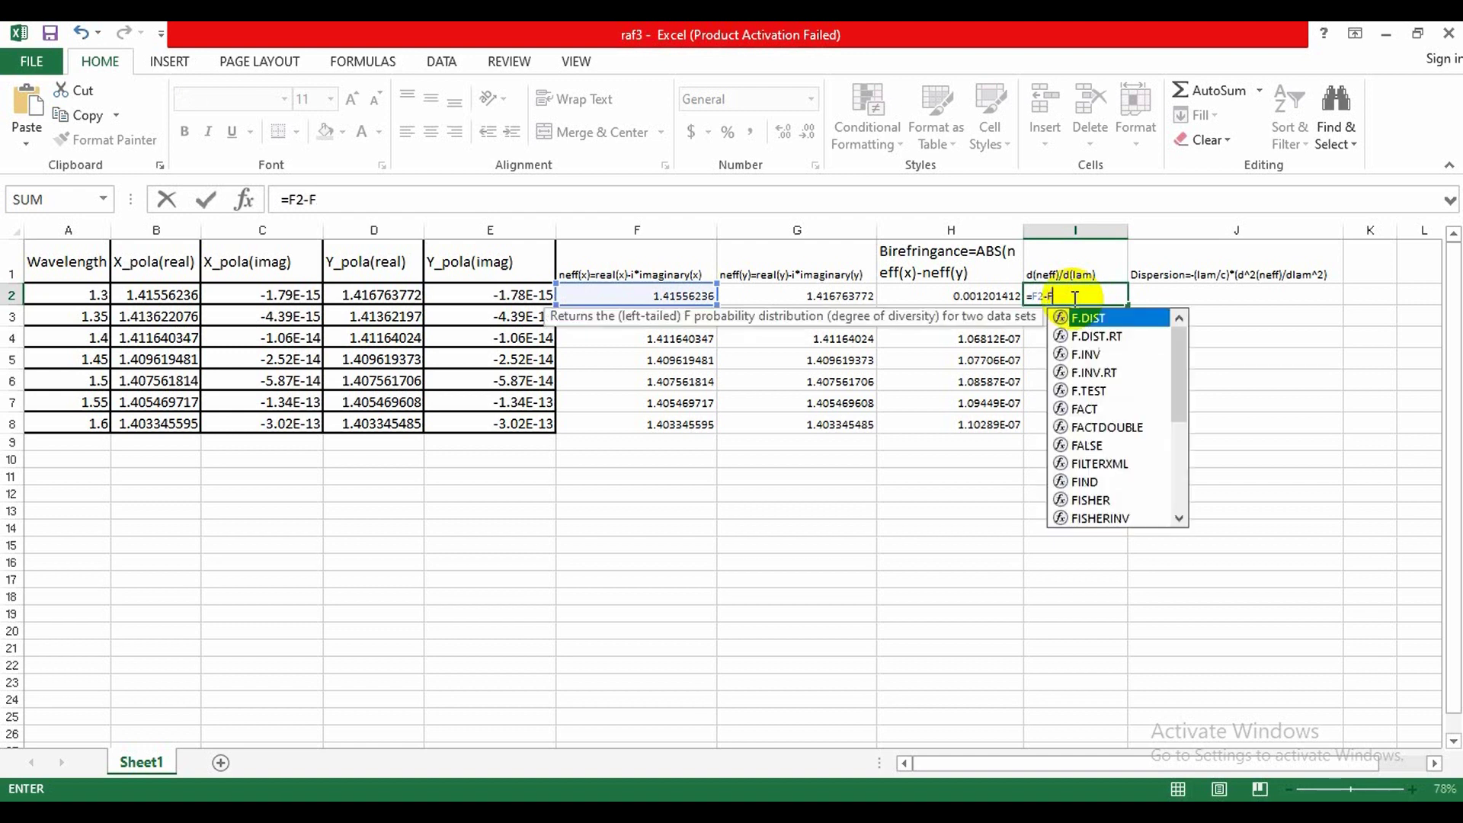
pyautogui.write('3')
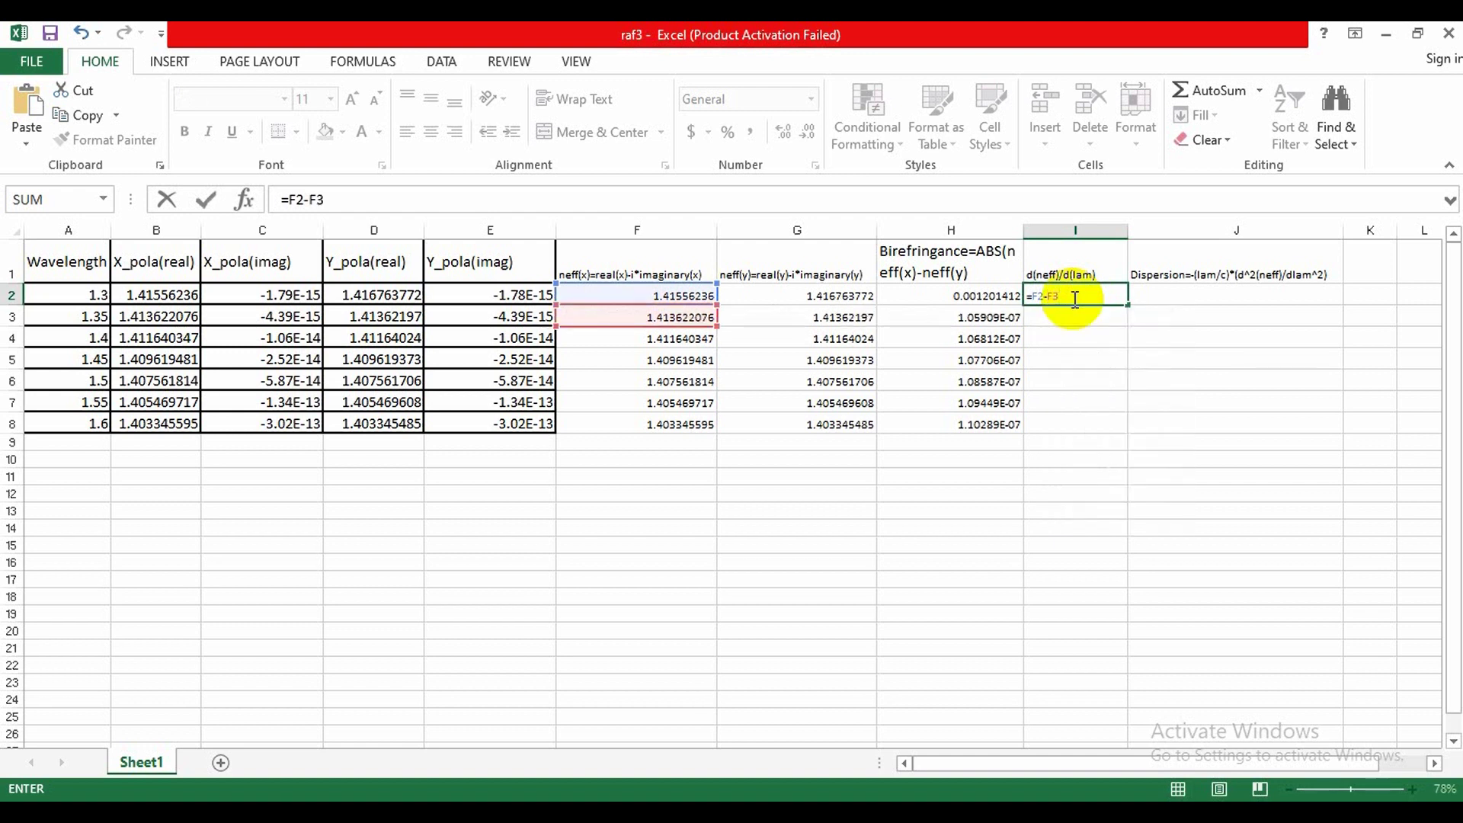
pyautogui.write('/(A2')
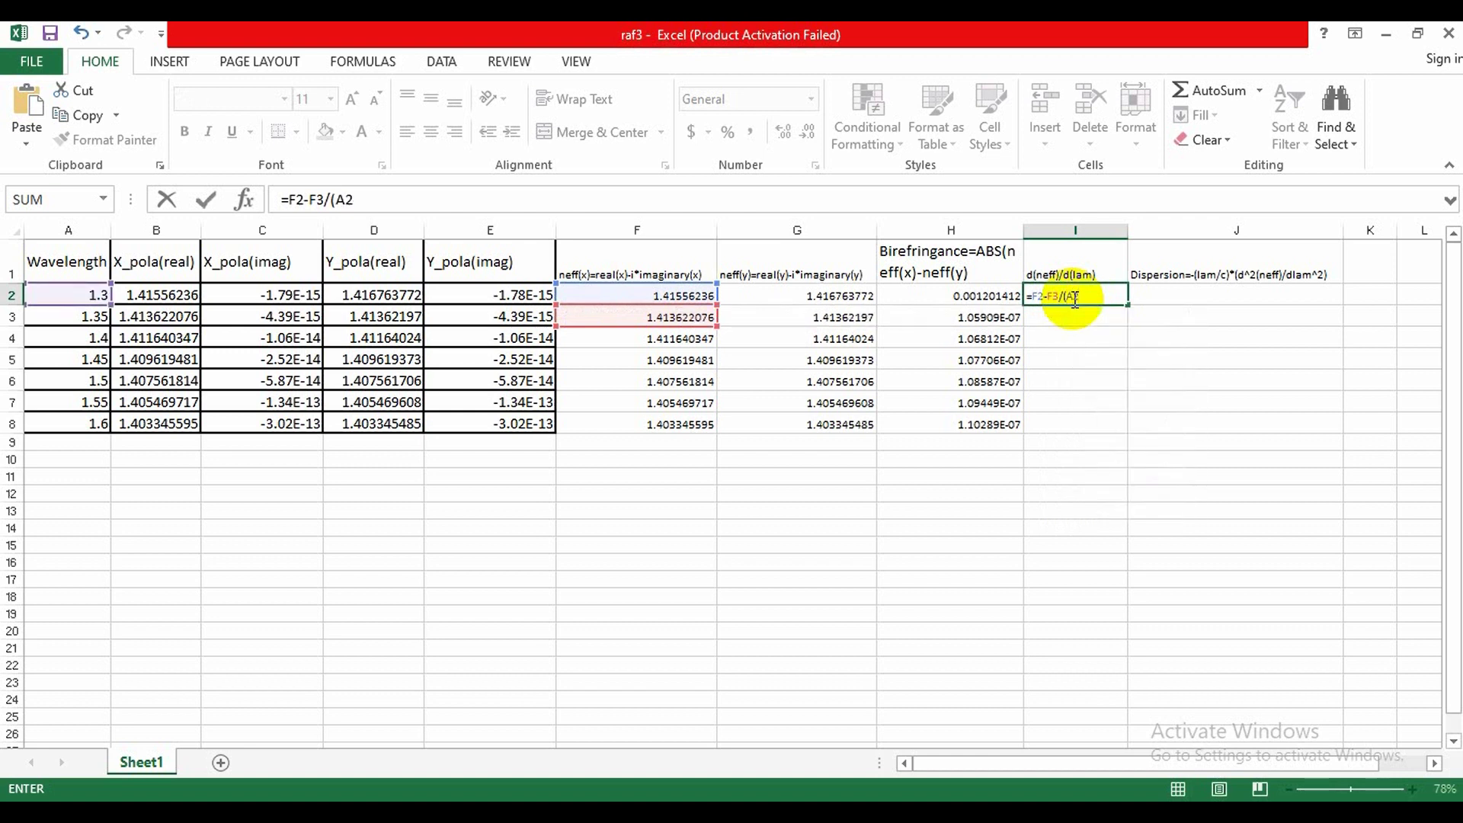
pyautogui.write('-A')
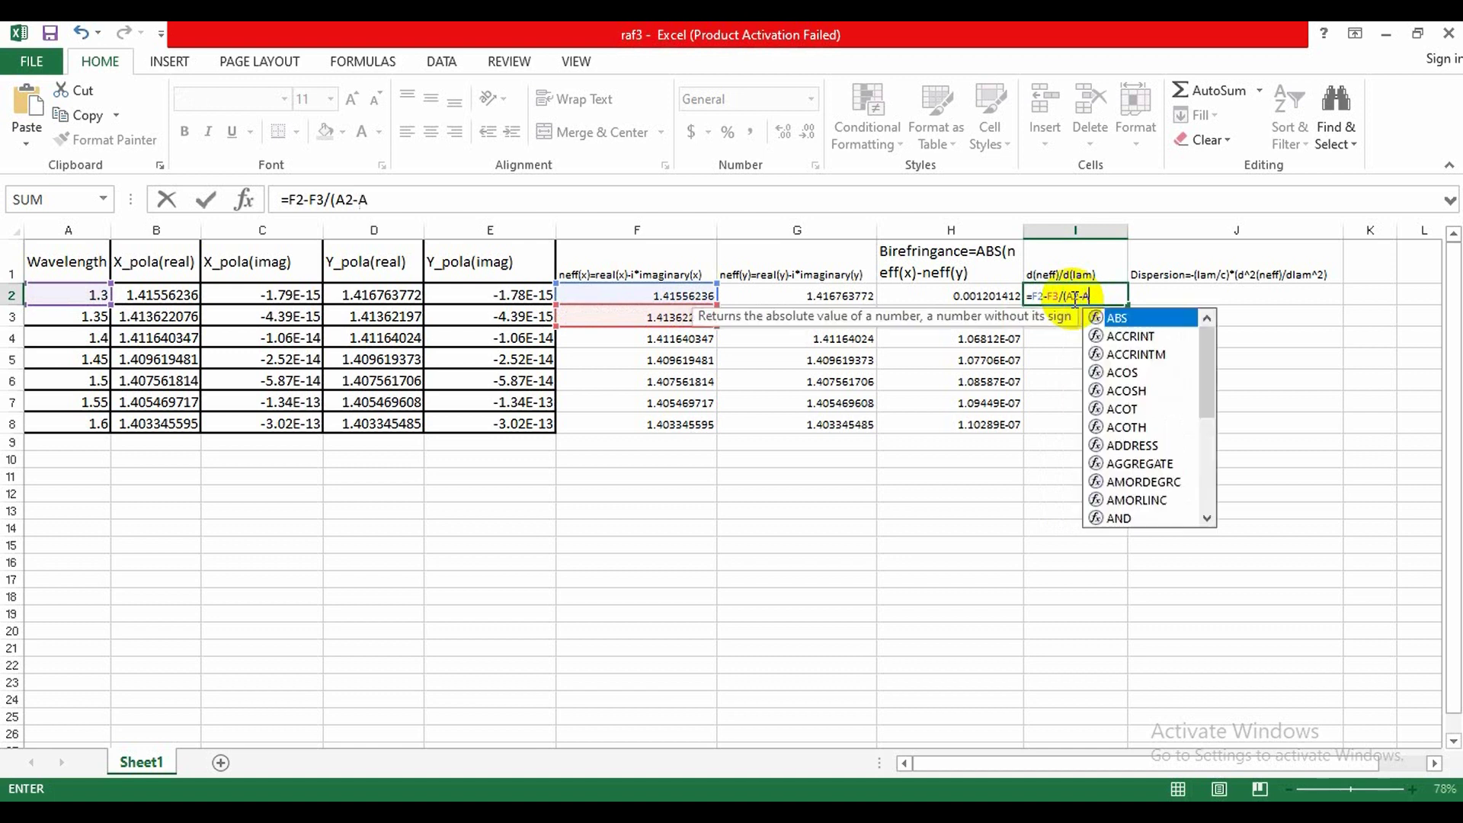
pyautogui.write('3')
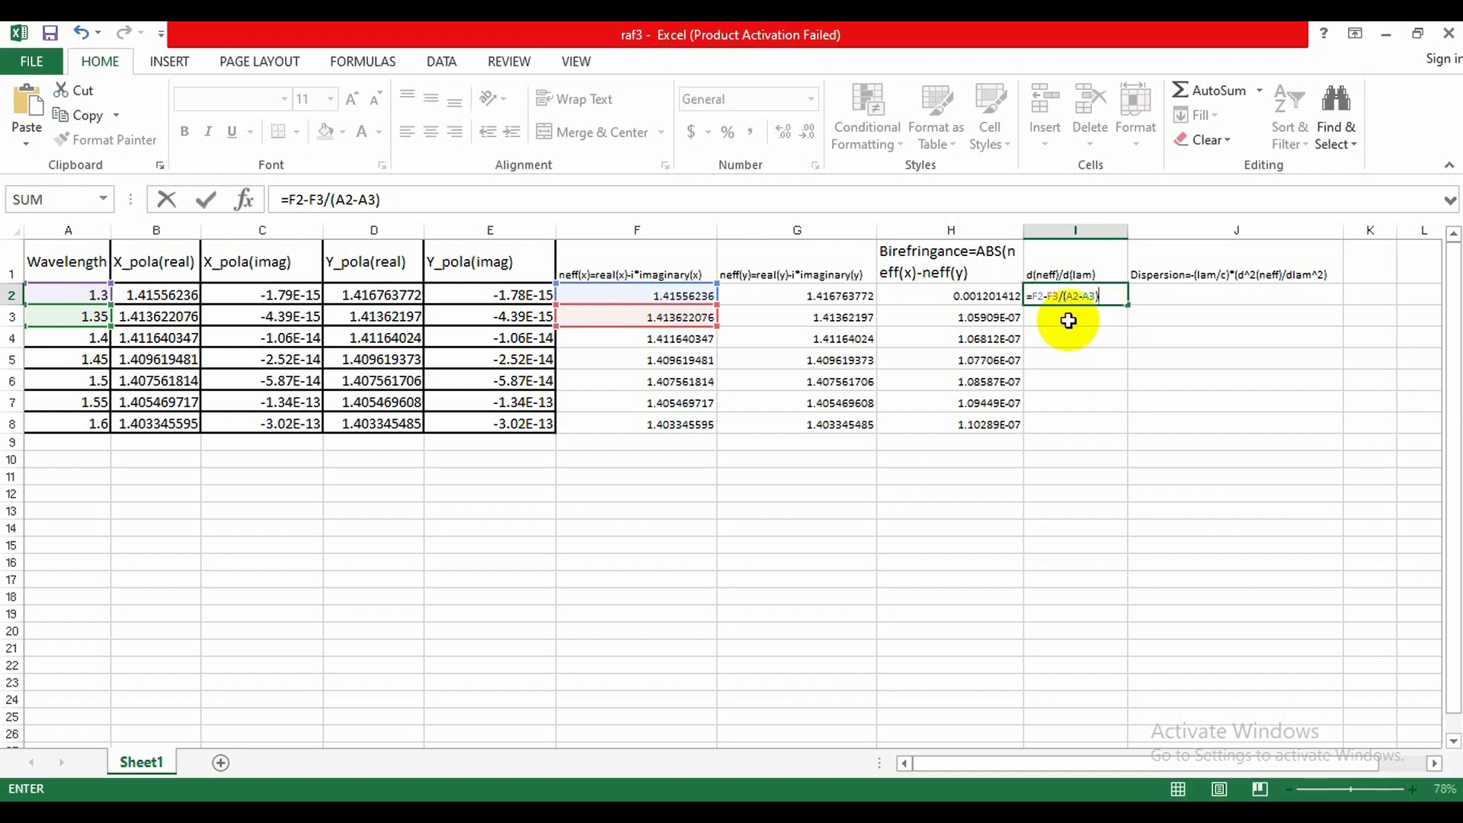
pyautogui.press('Return')
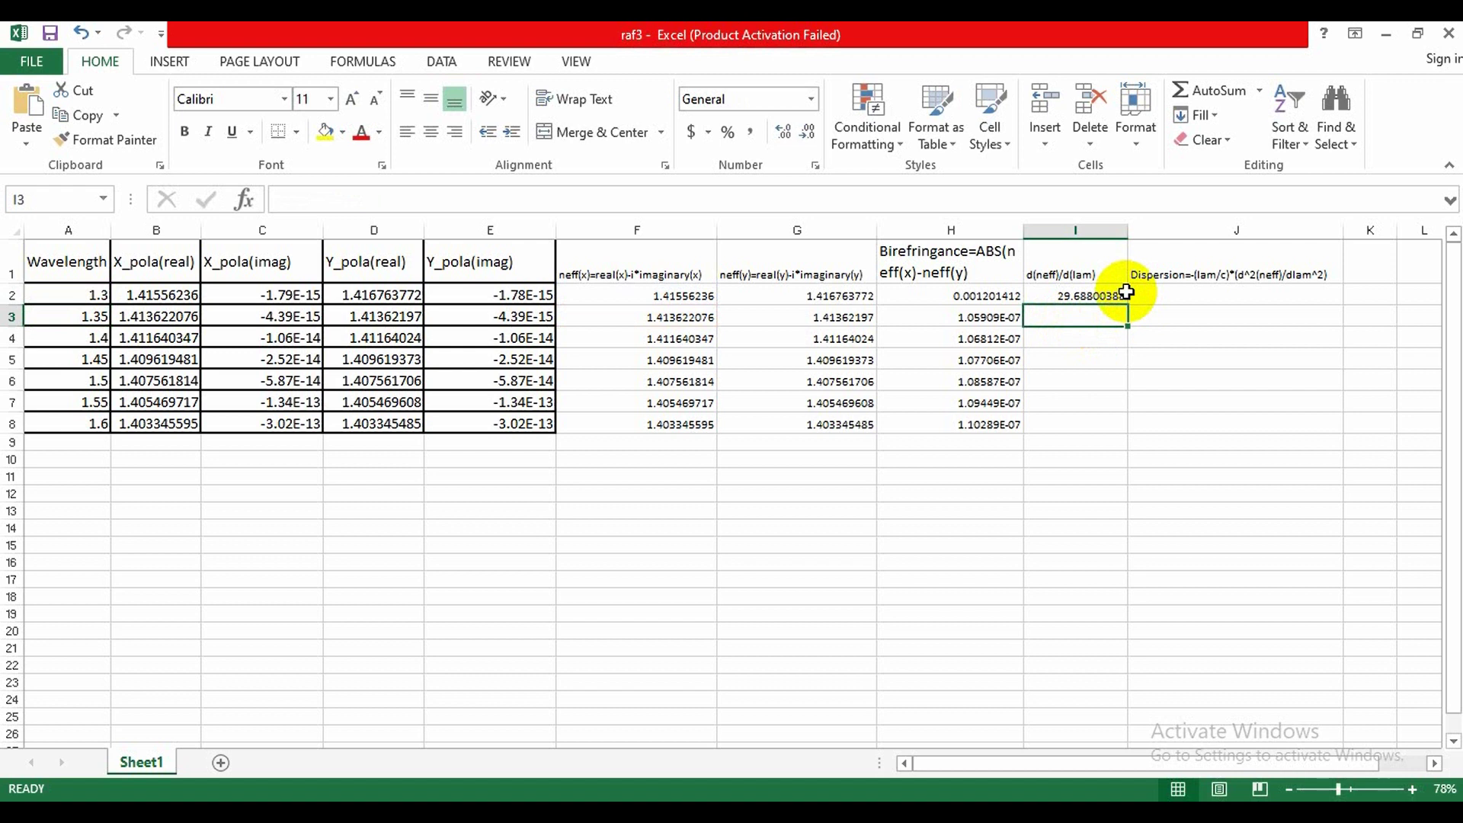
pyautogui.click(1130, 297)
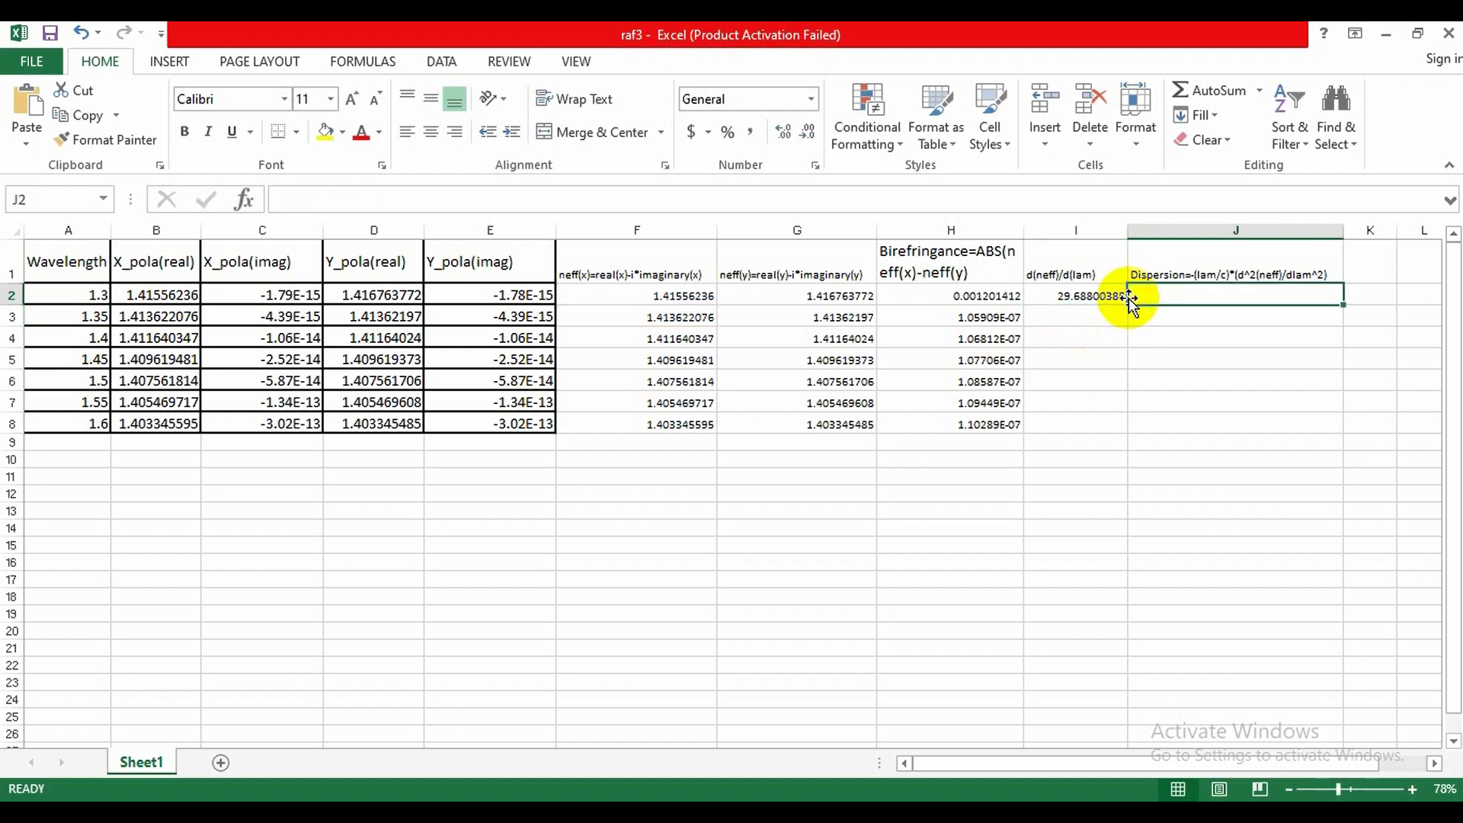
pyautogui.click(1085, 297)
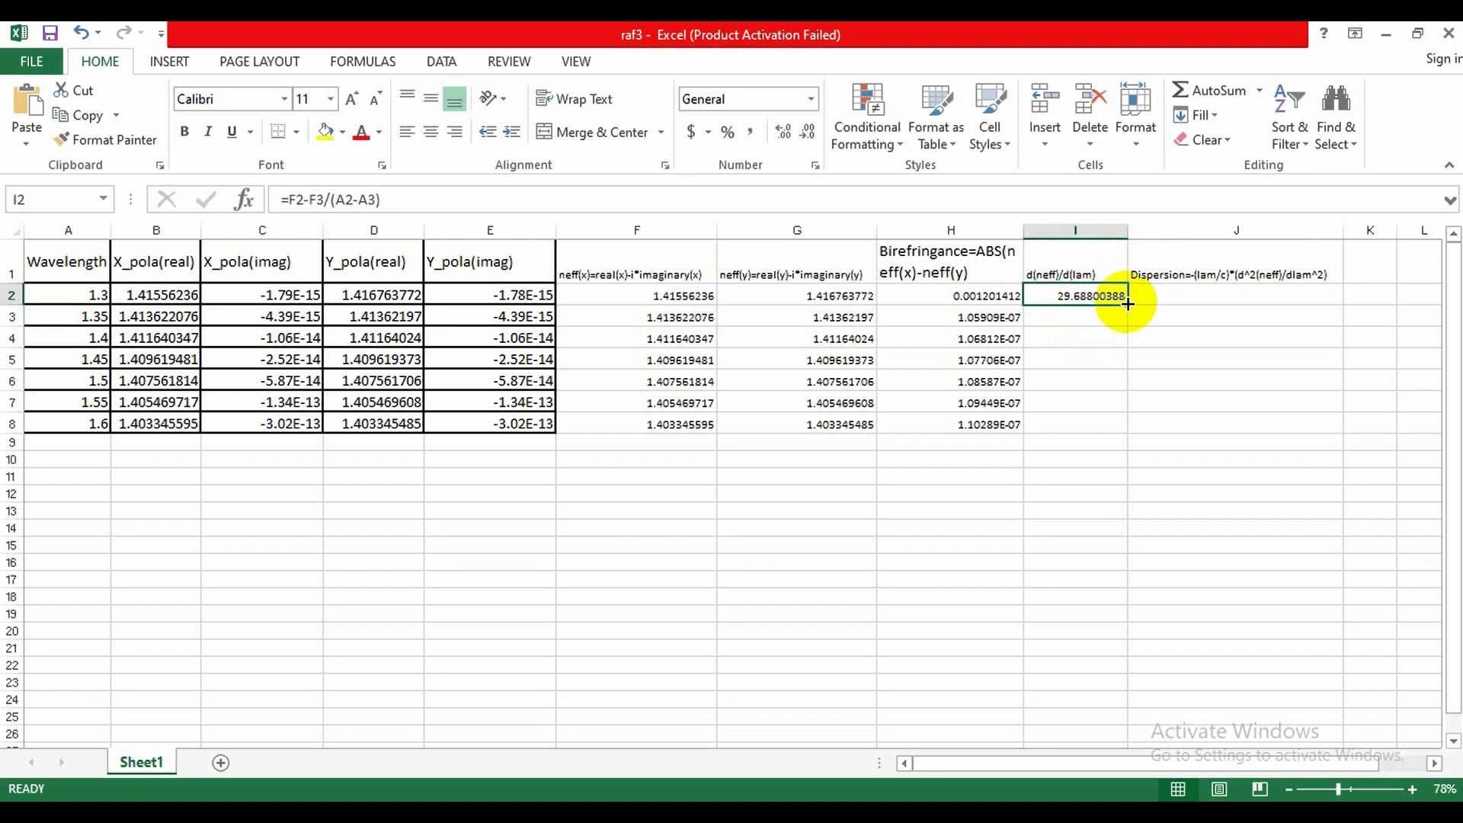
pyautogui.moveTo(1127, 304); pyautogui.dragTo(1126, 428)
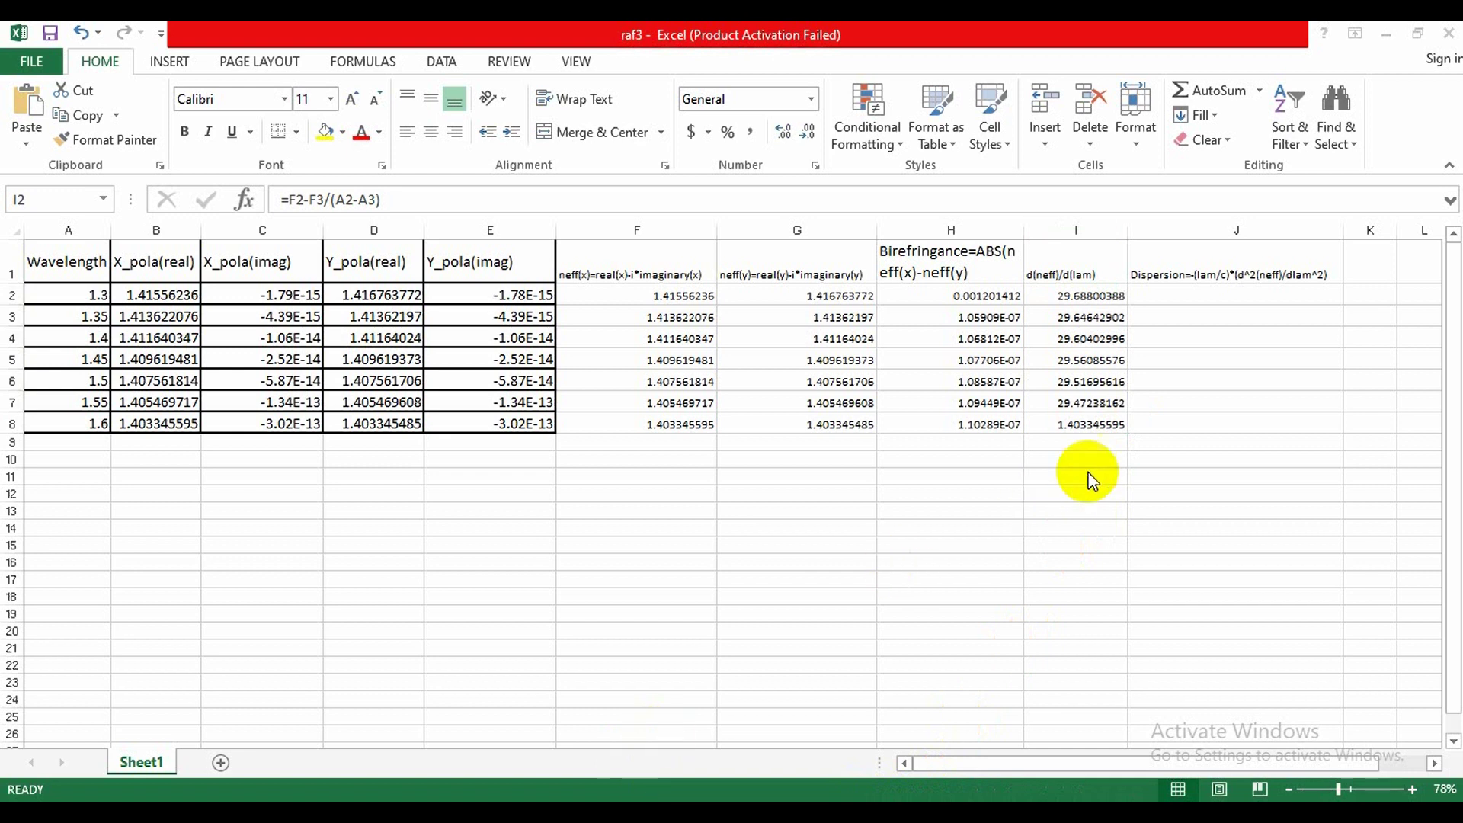
# - Enter =-(A2/3*10^8)/(I2/A2) in J2, giving -1897511.653
pyautogui.click(1164, 294)
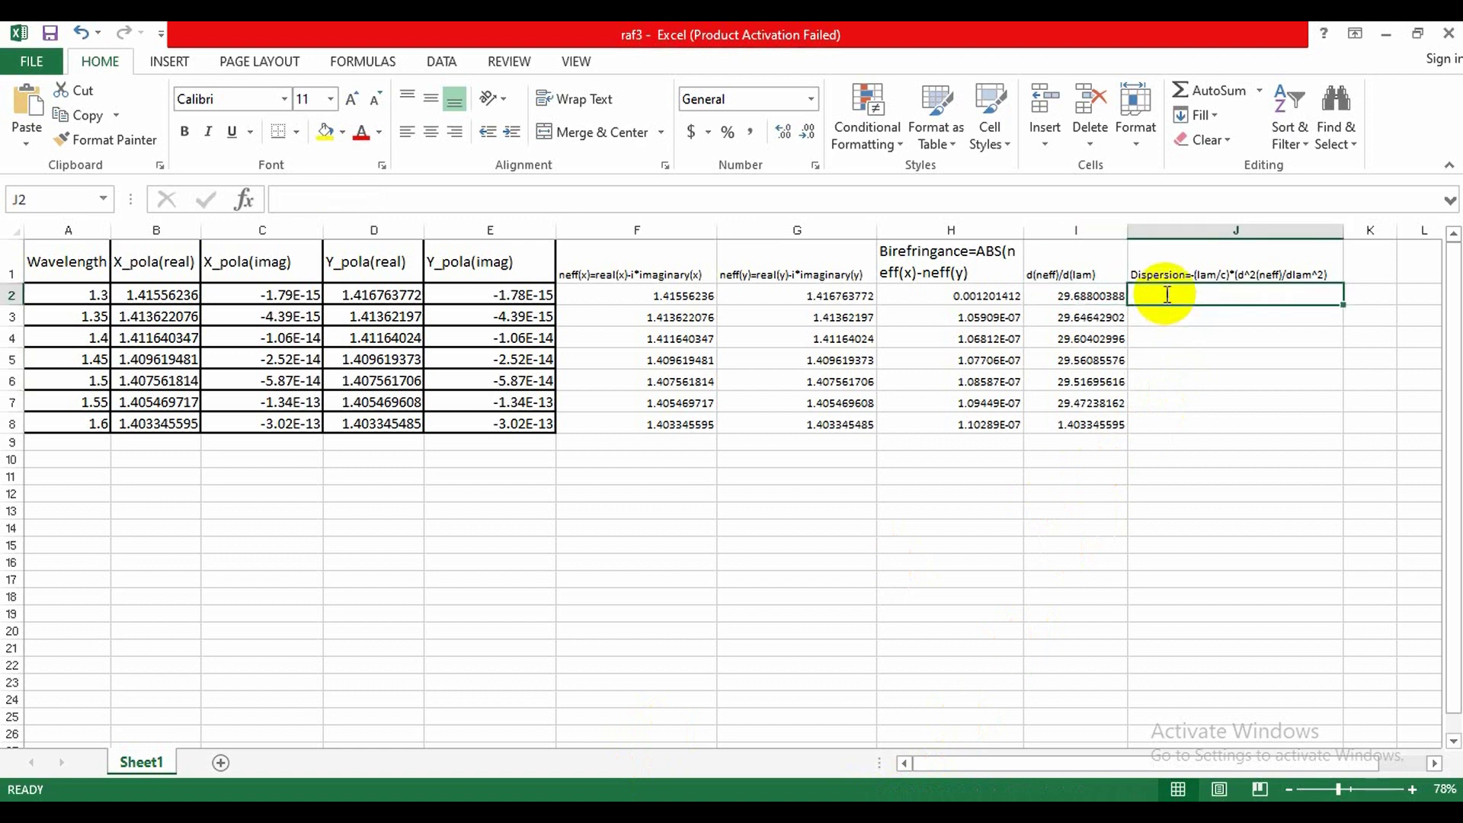
pyautogui.write('=')
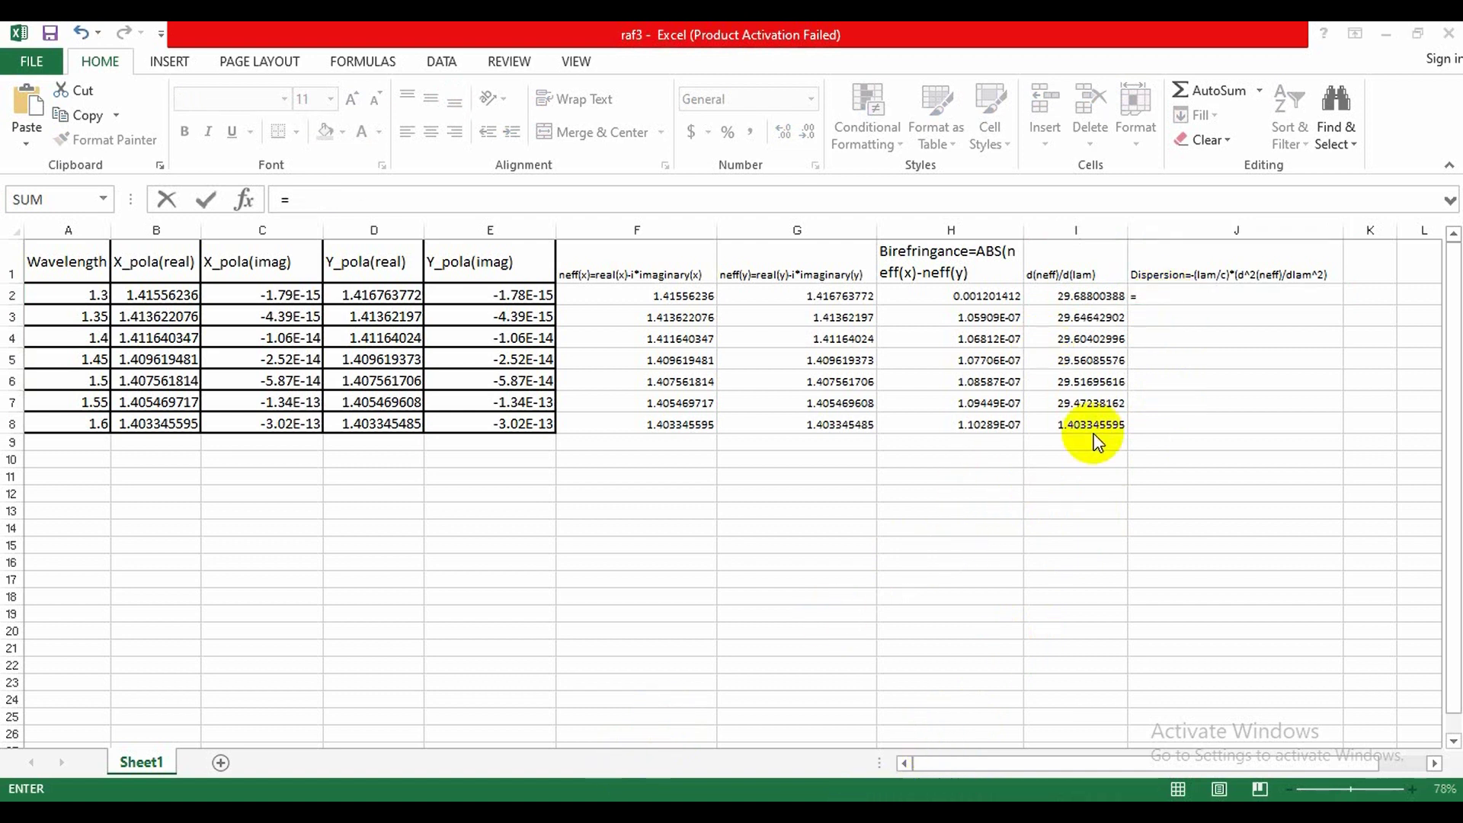
pyautogui.click(1169, 293)
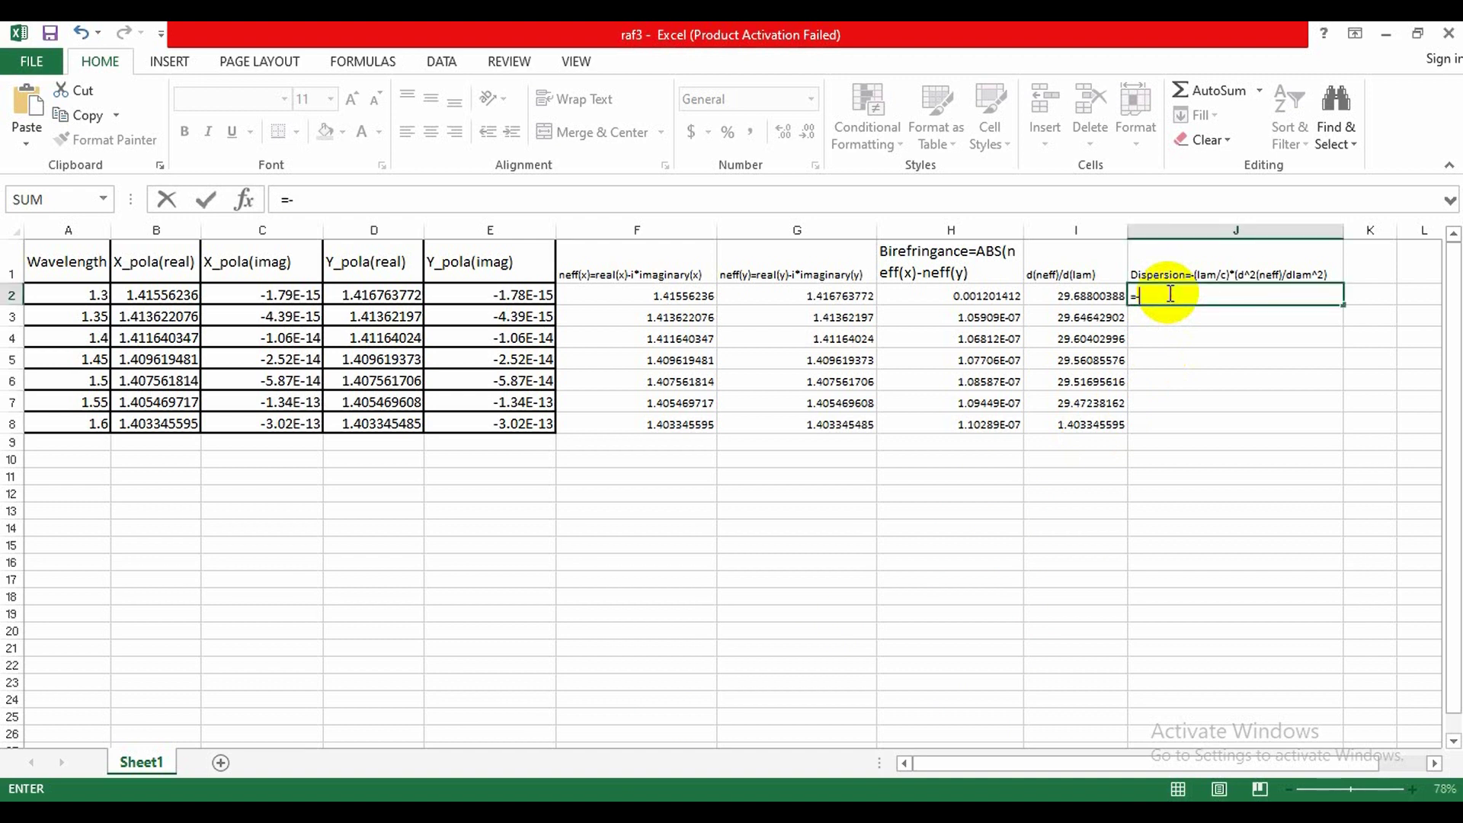
pyautogui.write('-(A2')
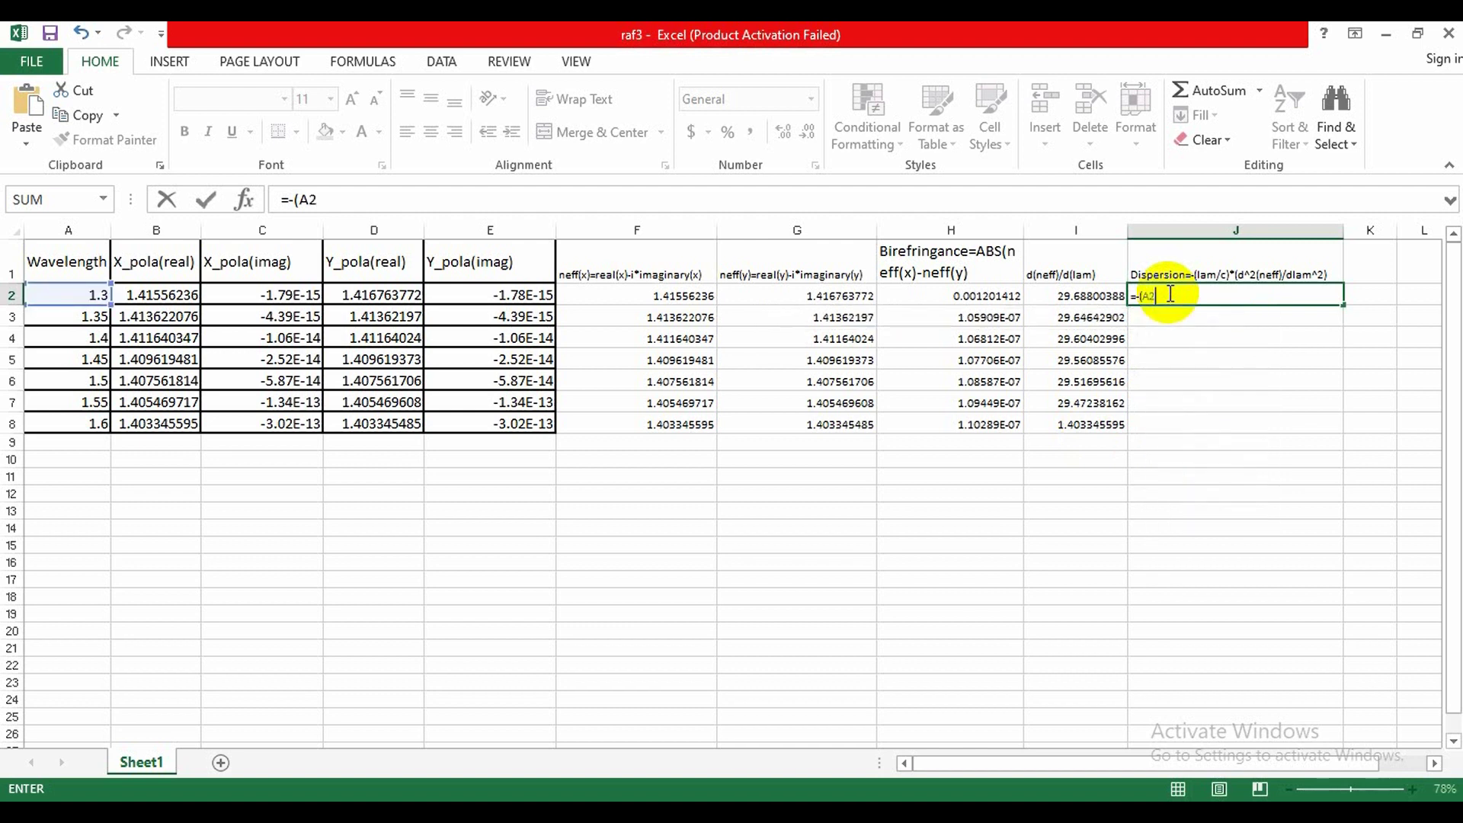
pyautogui.write('/3*10^8)/(')
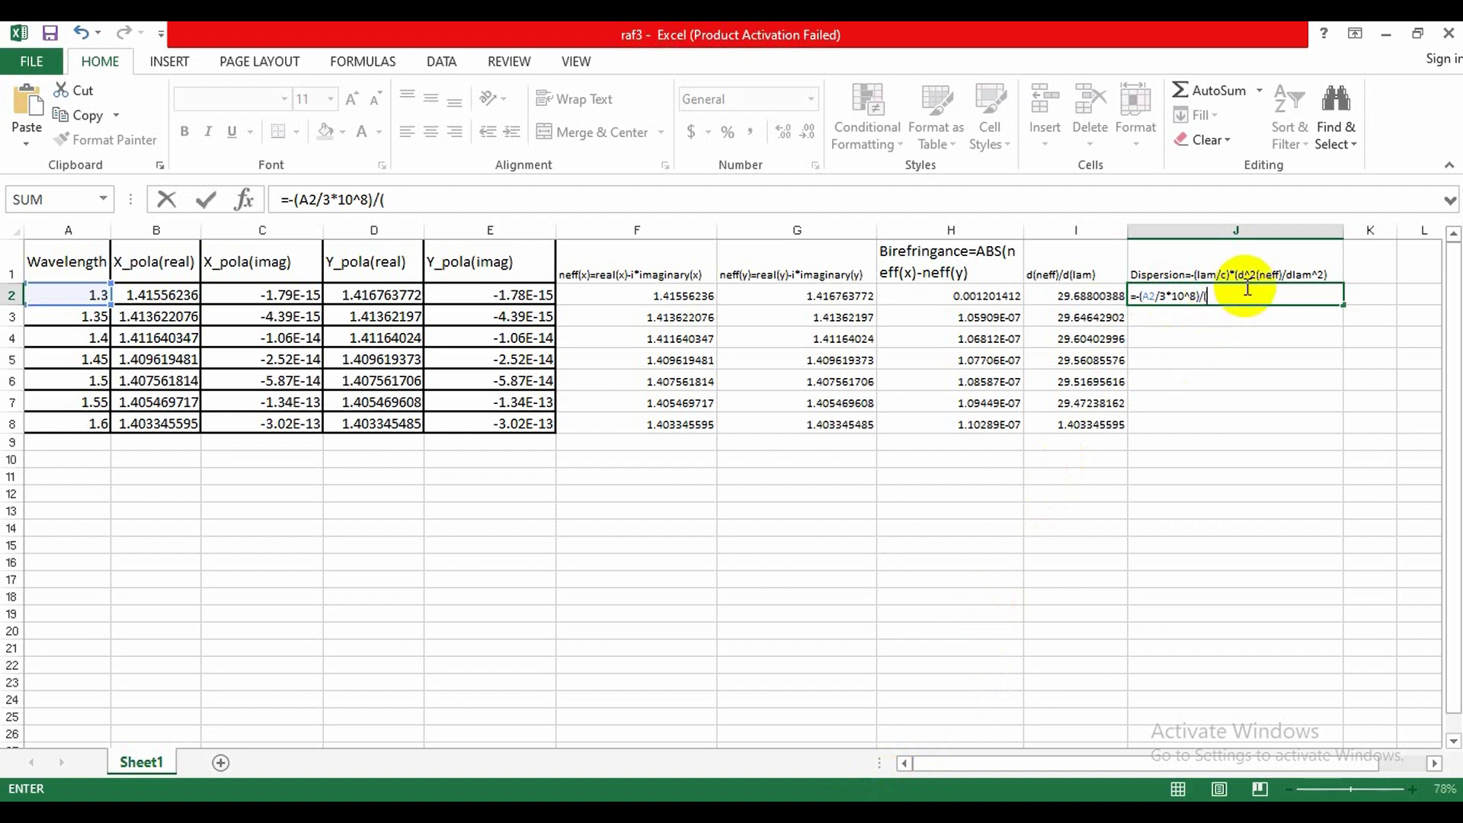
pyautogui.write('i')
pyautogui.press('BackSpace')
pyautogui.write('I')
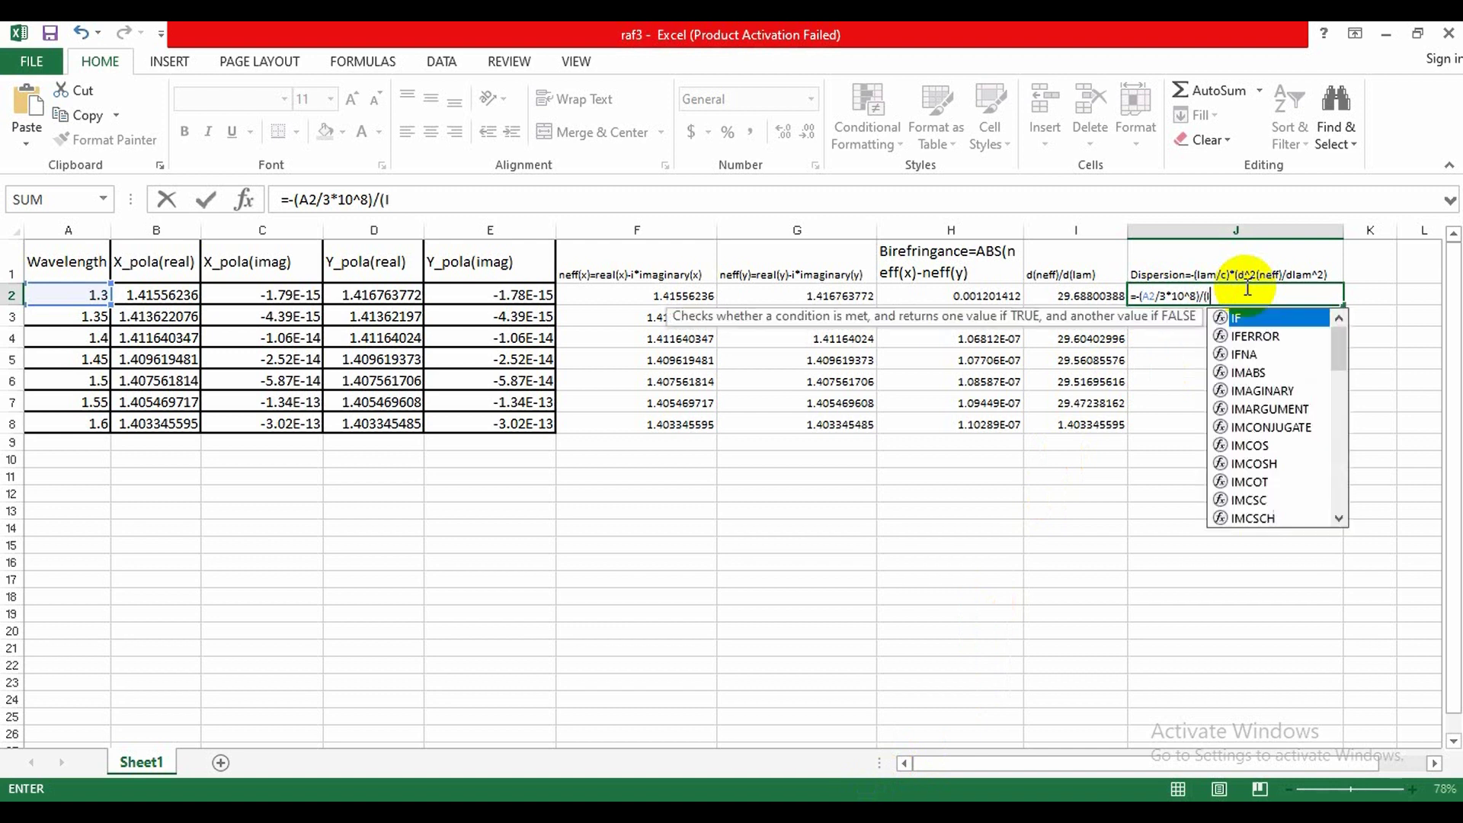
pyautogui.write('2')
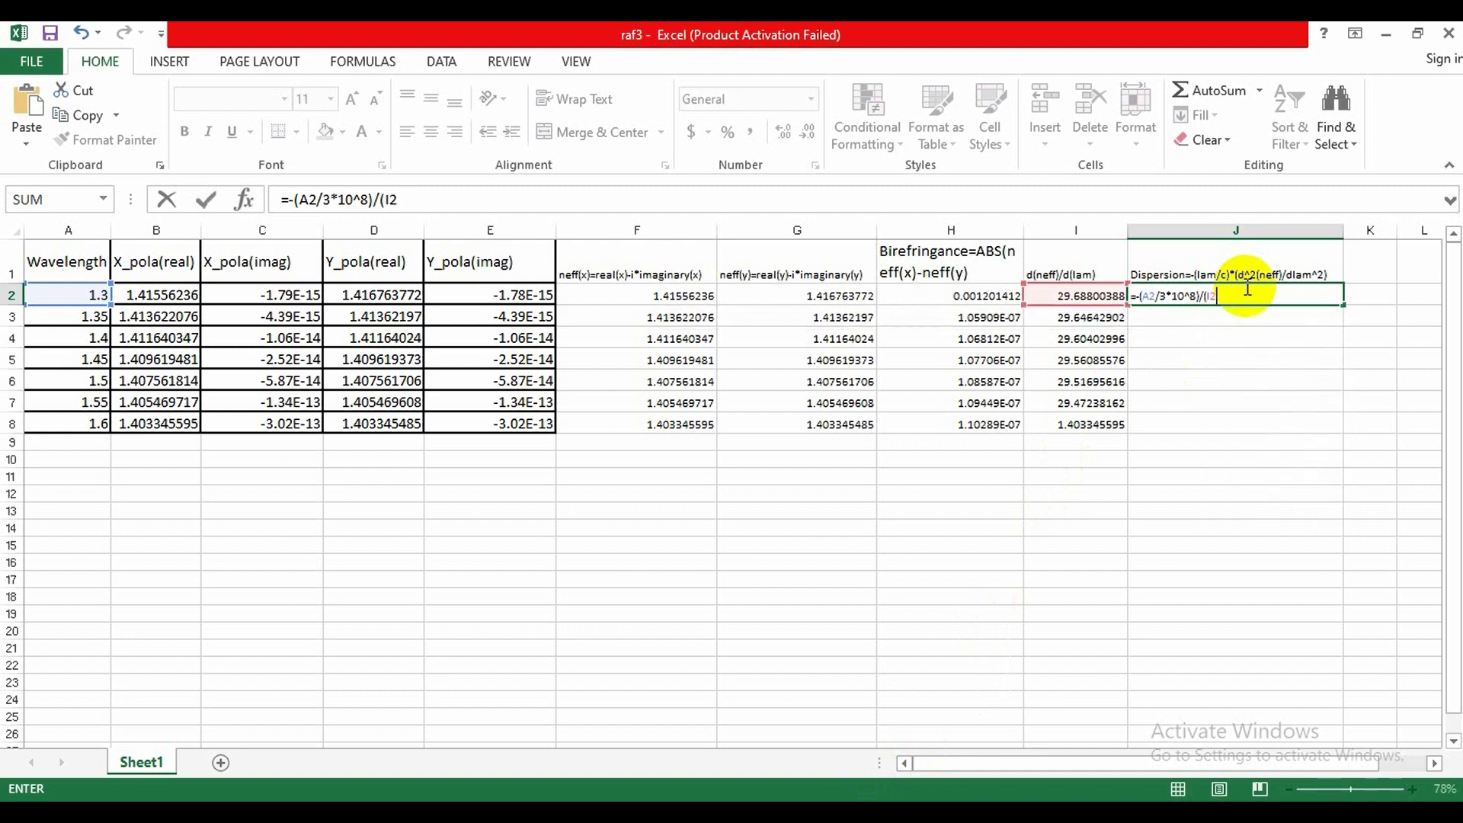
pyautogui.write('/A2')
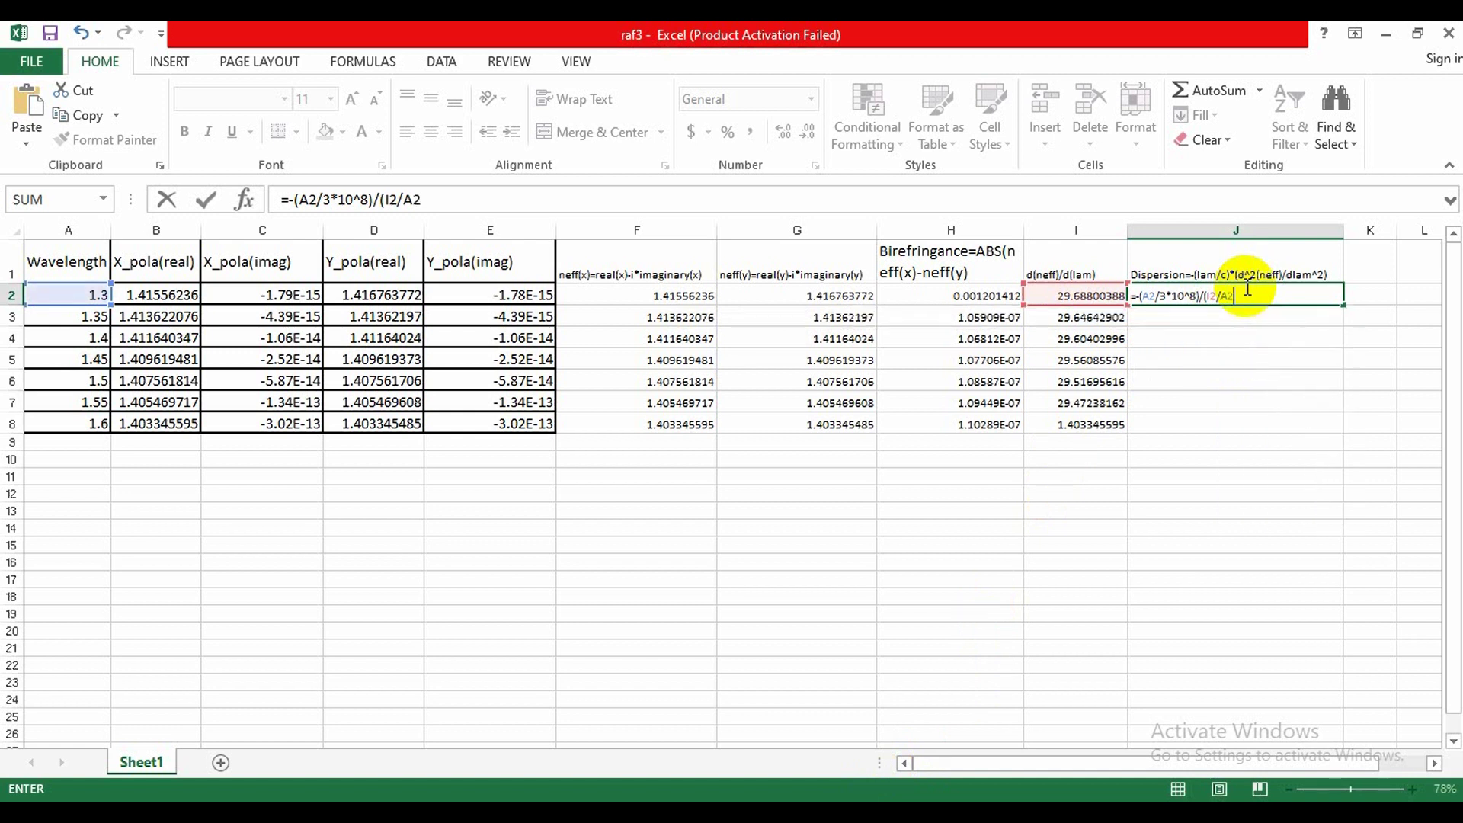
pyautogui.write(')')
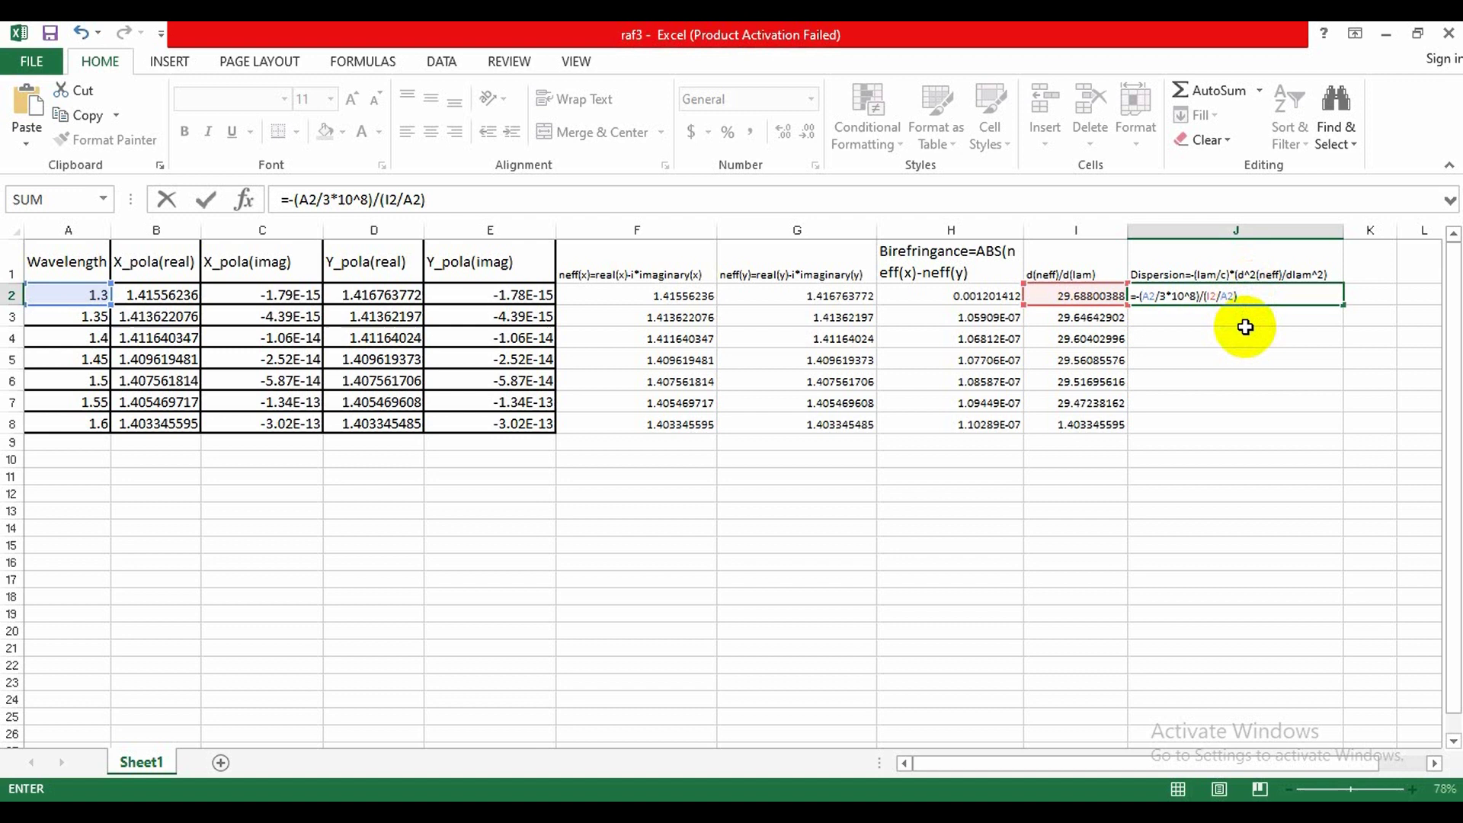
pyautogui.press('Return')
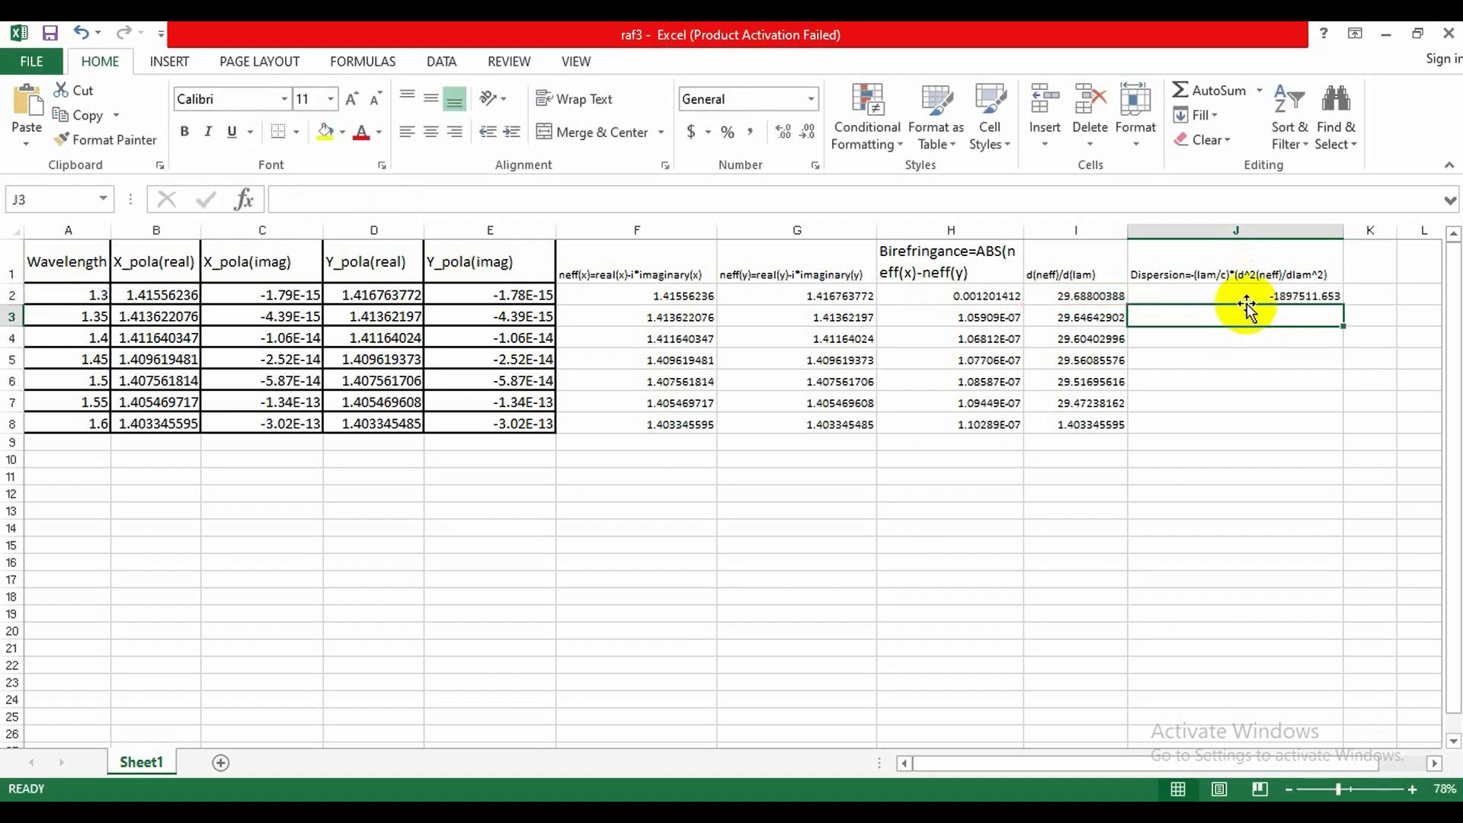
pyautogui.click(1246, 296)
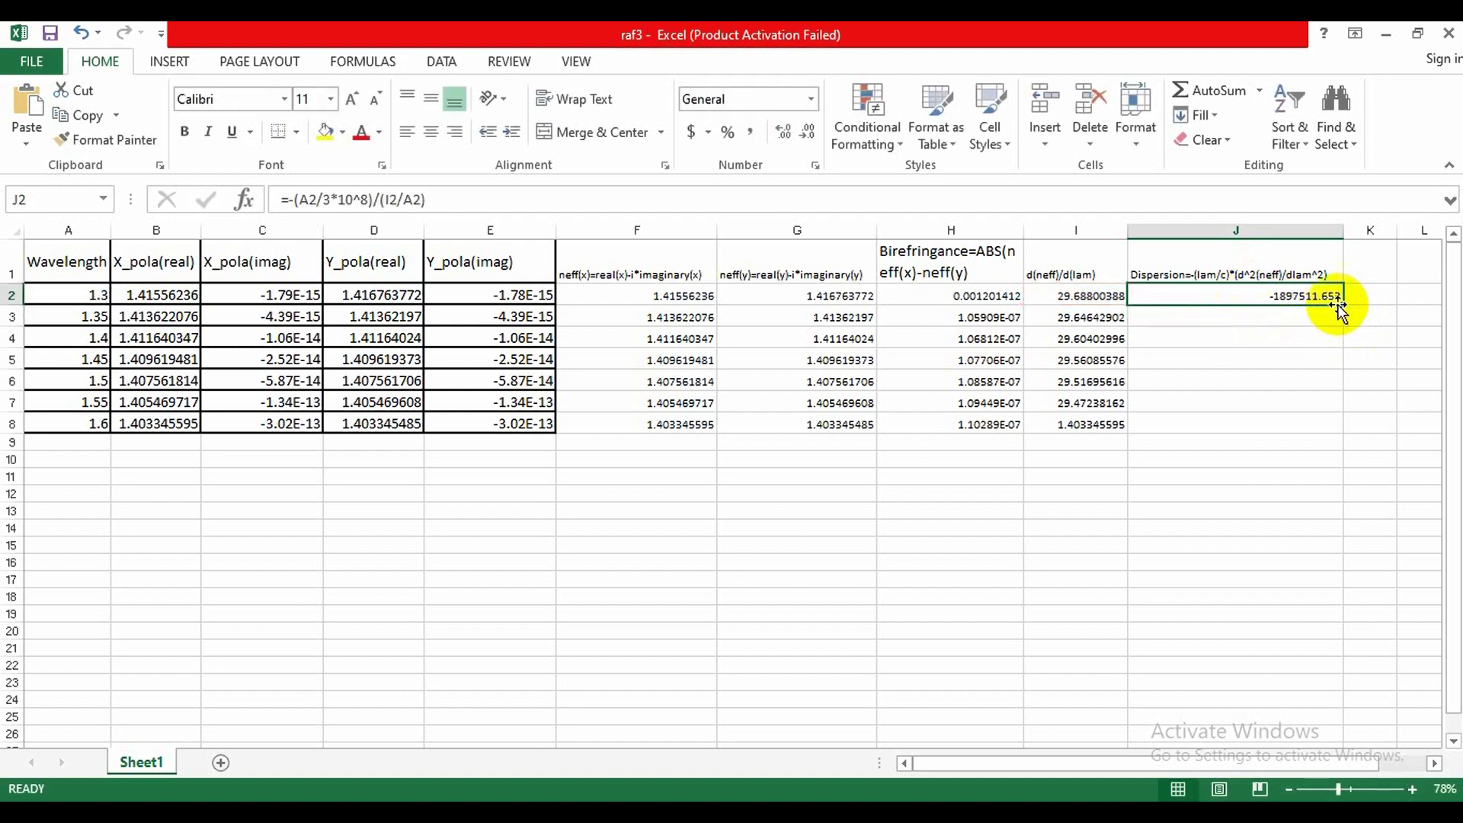
# - Change J2 to =-(A2/3*10^8)/(I2-I3)/(A2-A3) and fill it down through J8
pyautogui.moveTo(1343, 307); pyautogui.dragTo(1343, 431)
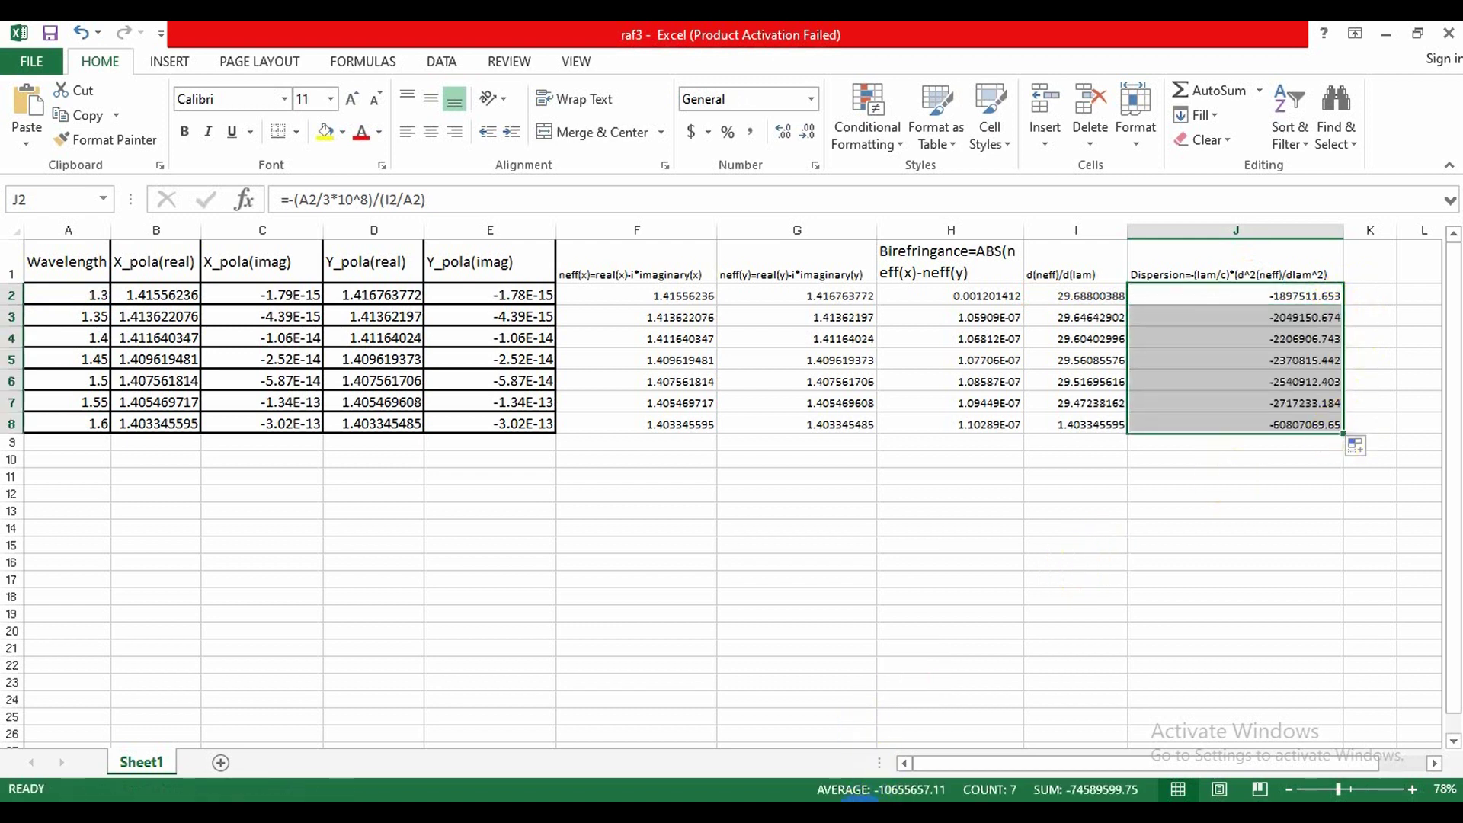
pyautogui.doubleClick(1234, 295)
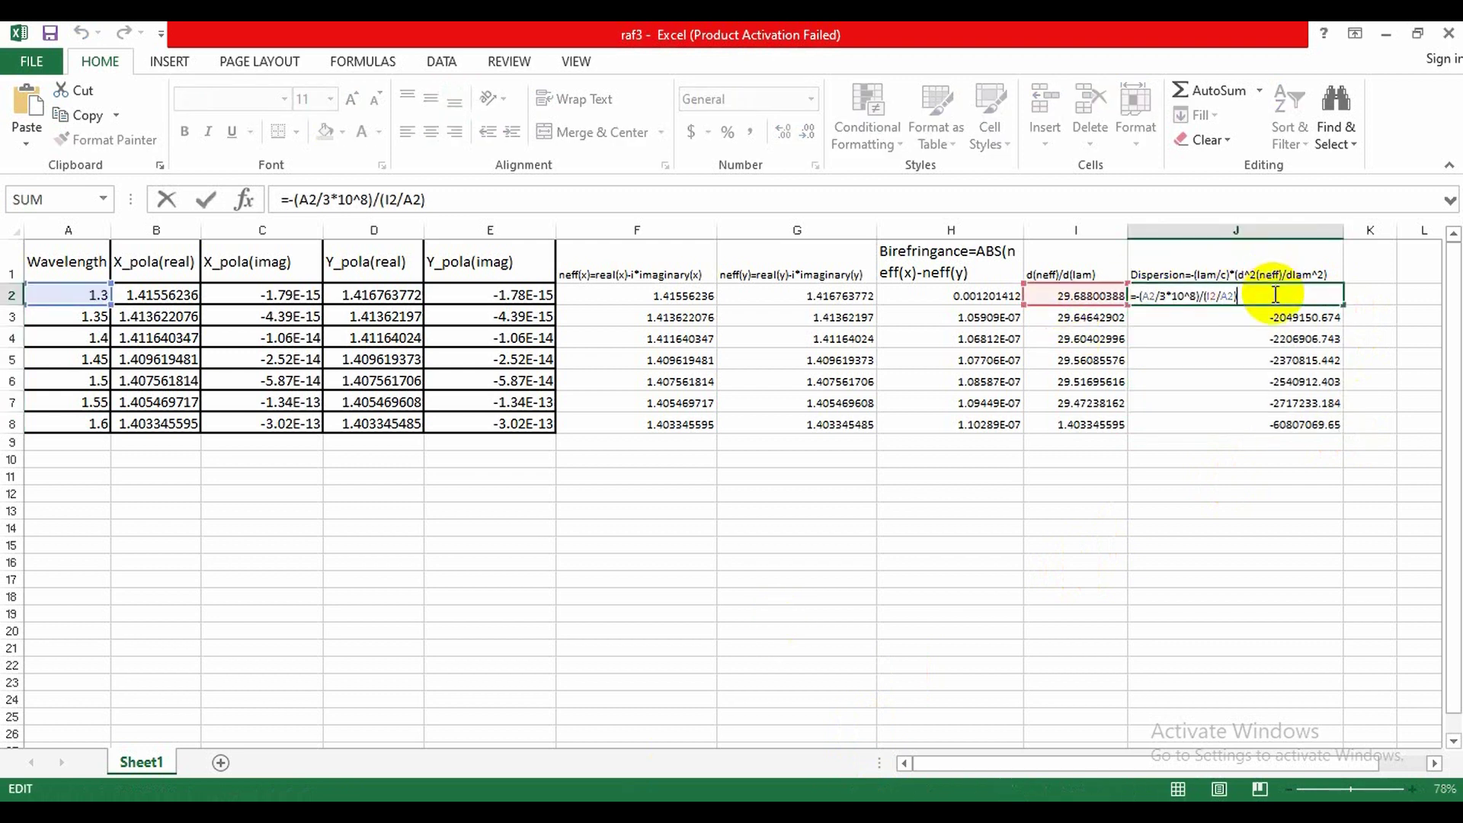
pyautogui.press('Left')
pyautogui.press('Left')
pyautogui.press('Left')
pyautogui.press('Left')
pyautogui.write('-')
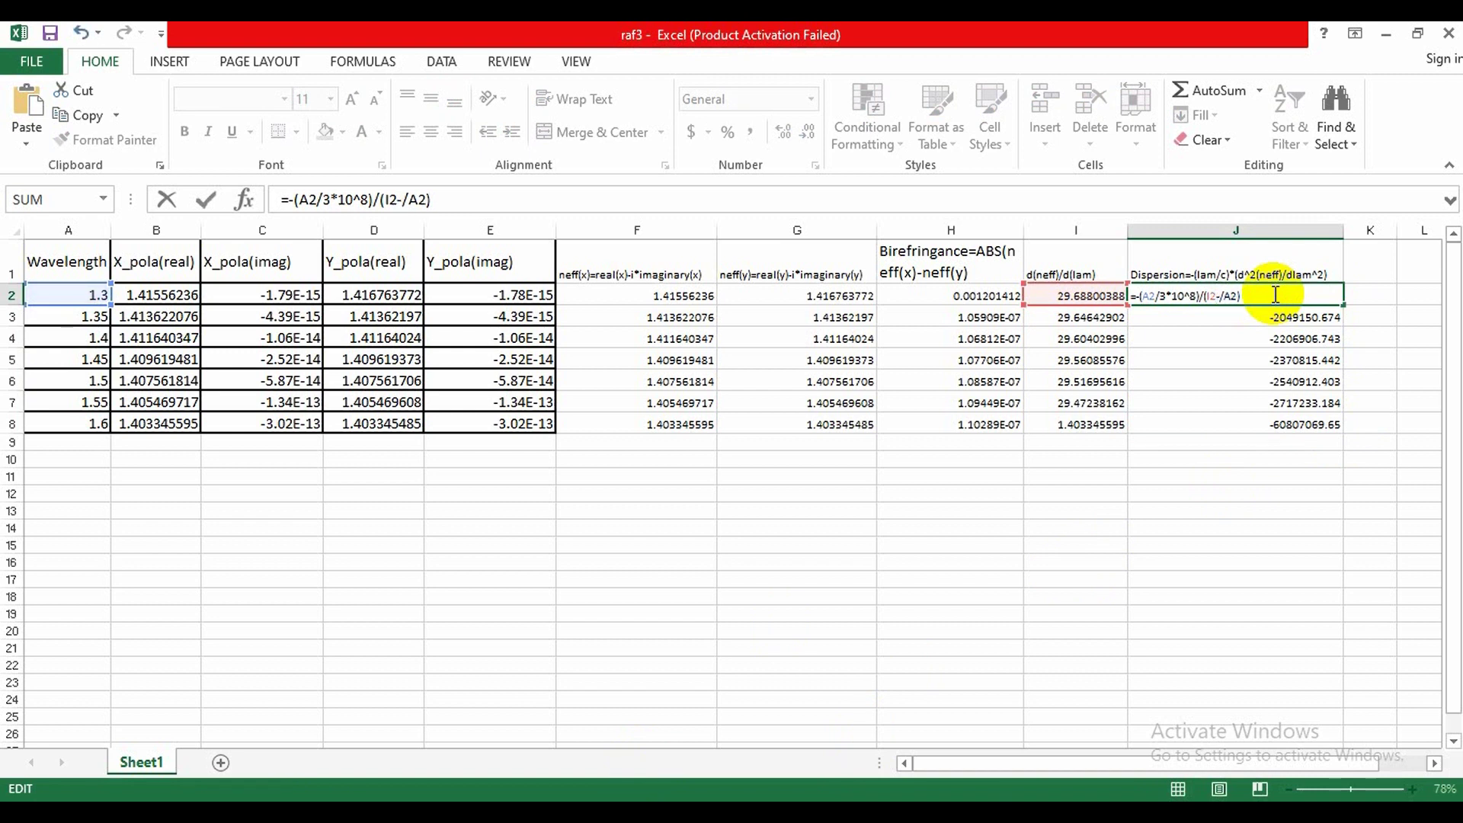
pyautogui.write('I3')
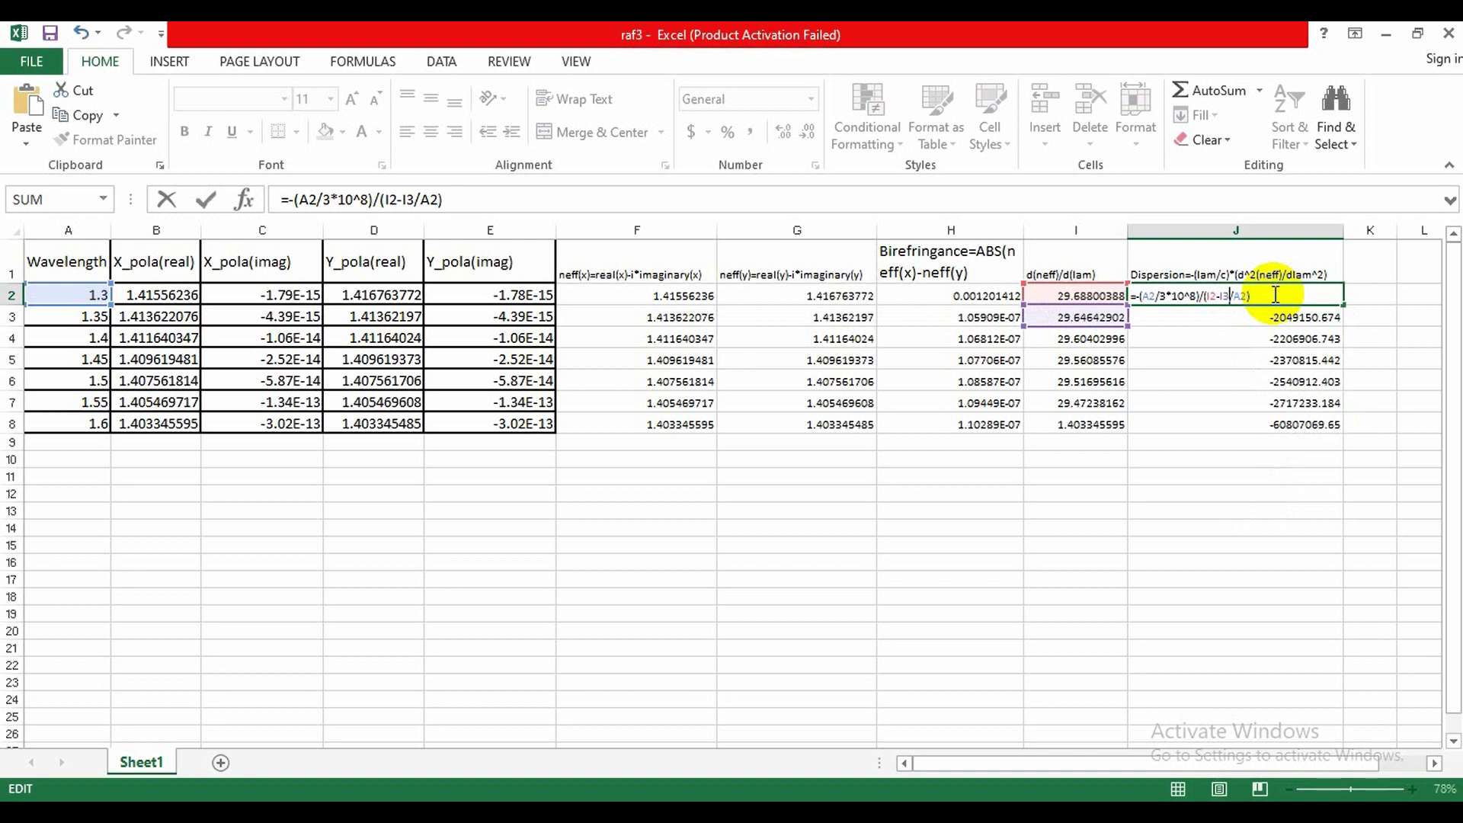
pyautogui.write(')/(A2-A3')
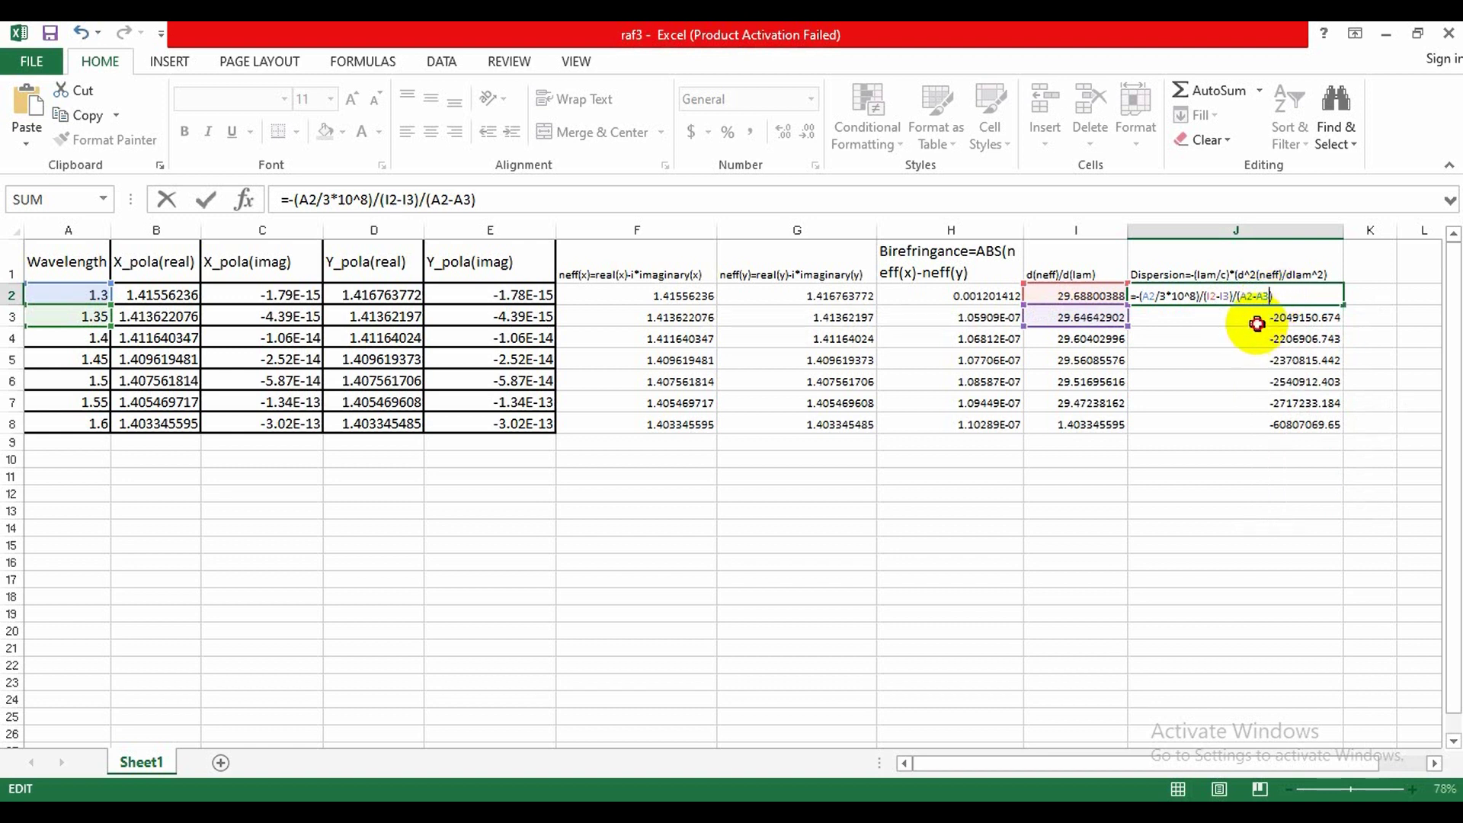
pyautogui.press('Return')
pyautogui.click(1261, 295)
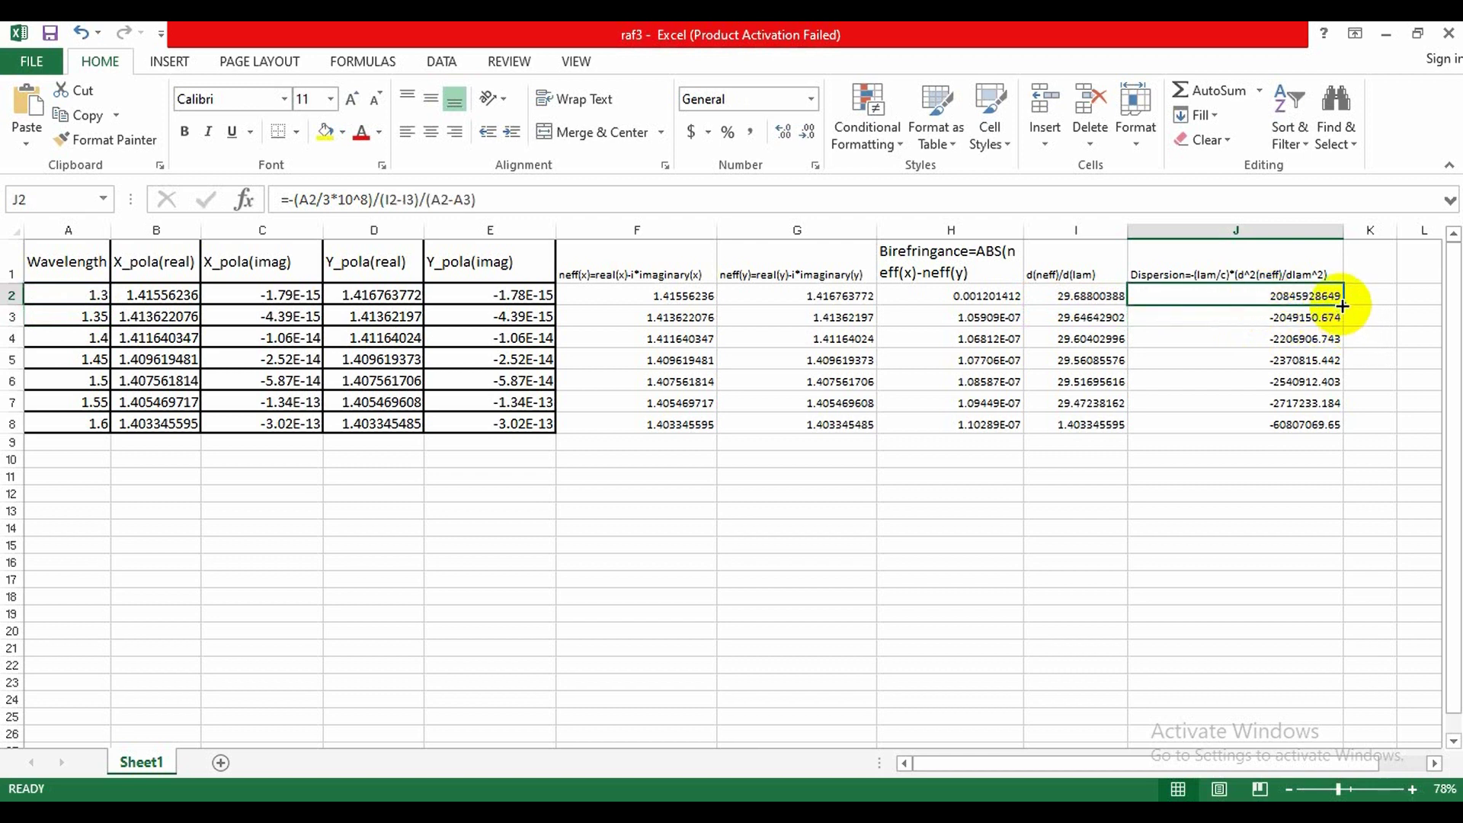
pyautogui.moveTo(1342, 306); pyautogui.dragTo(1349, 426)
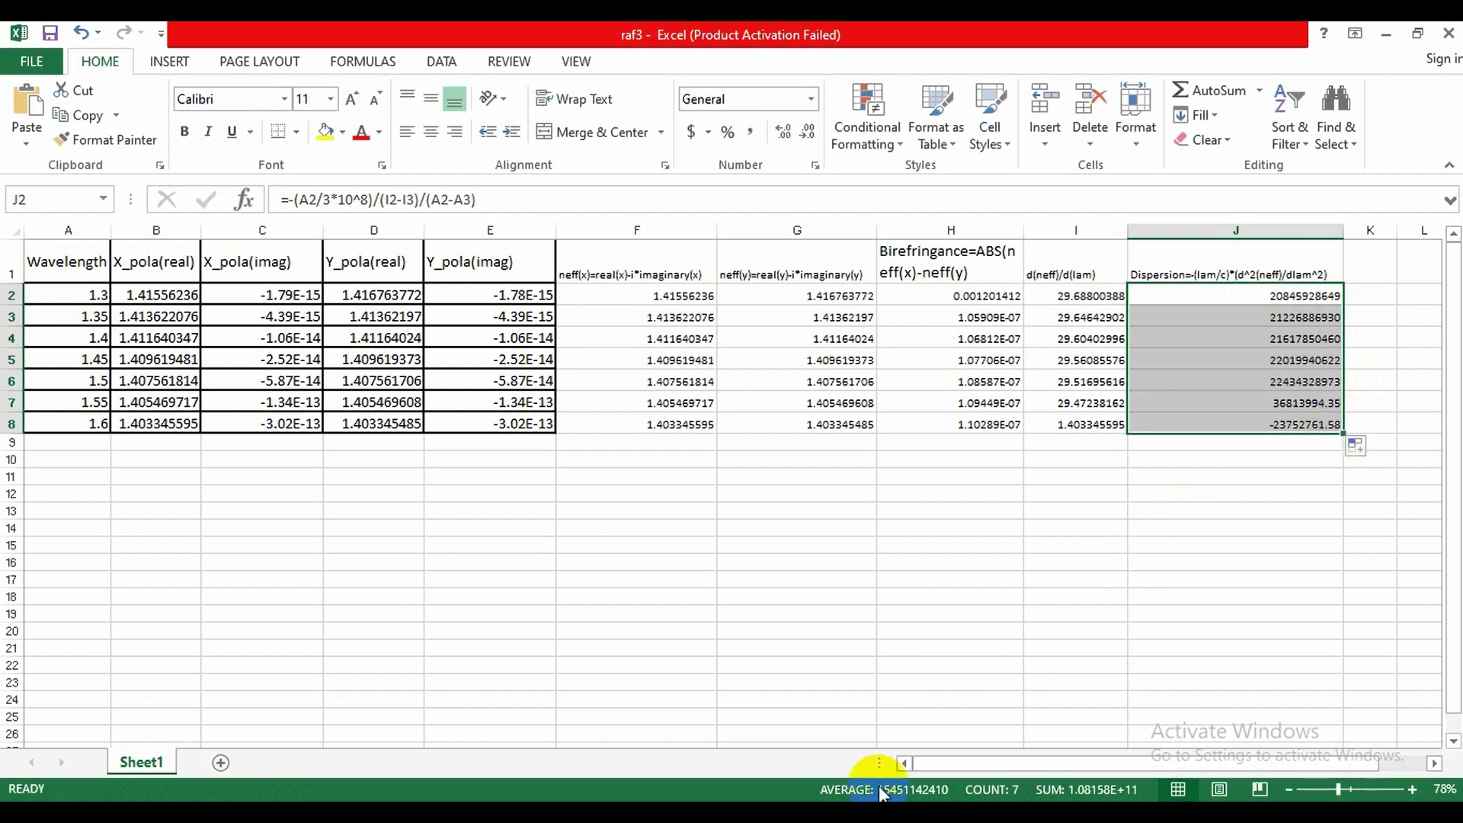
# - Select Birefringance H1:H9 together with Wavelength A1:A9 as the chart data
pyautogui.click(644, 762)
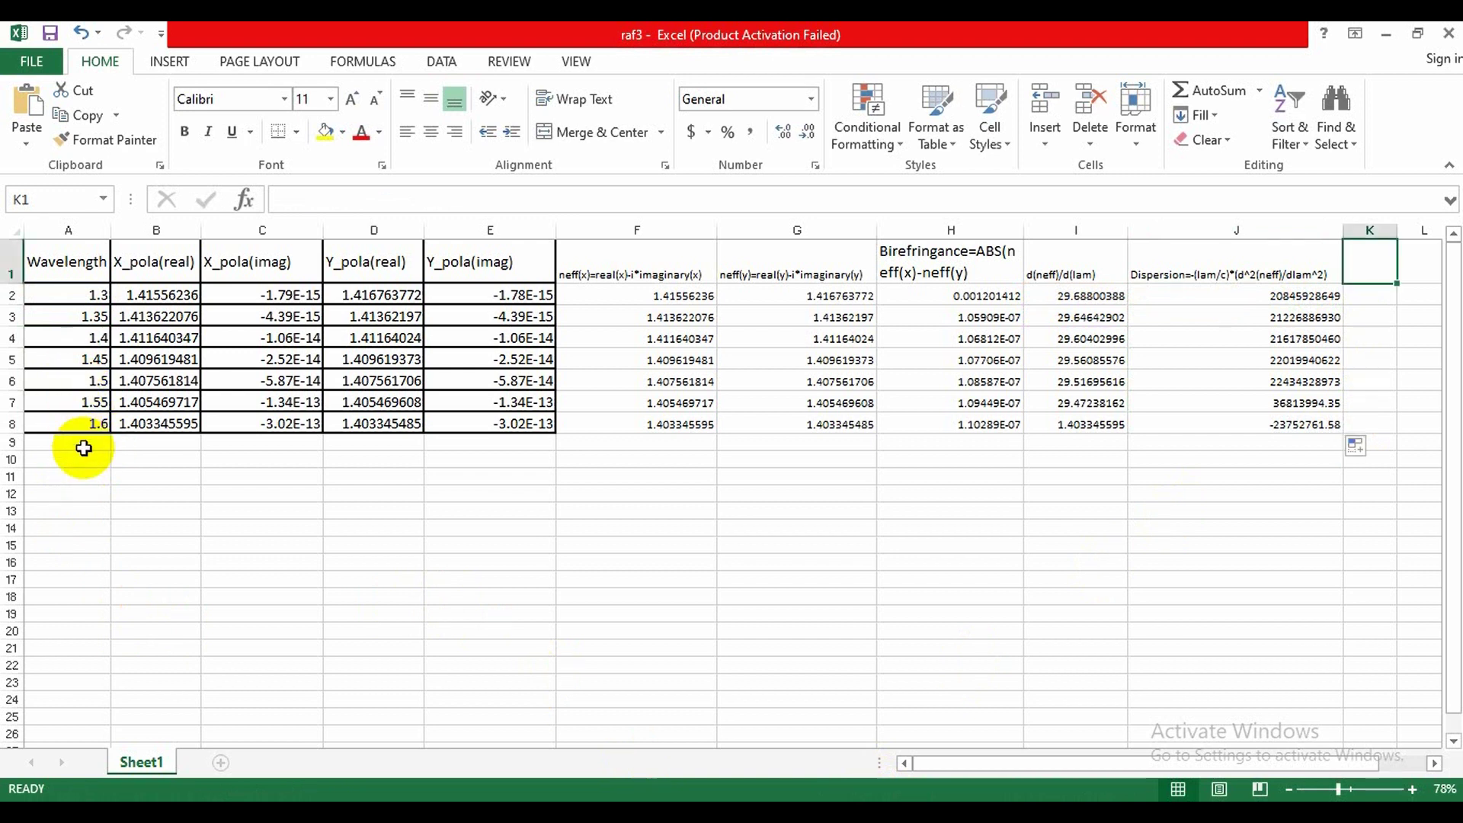
pyautogui.click(86, 449)
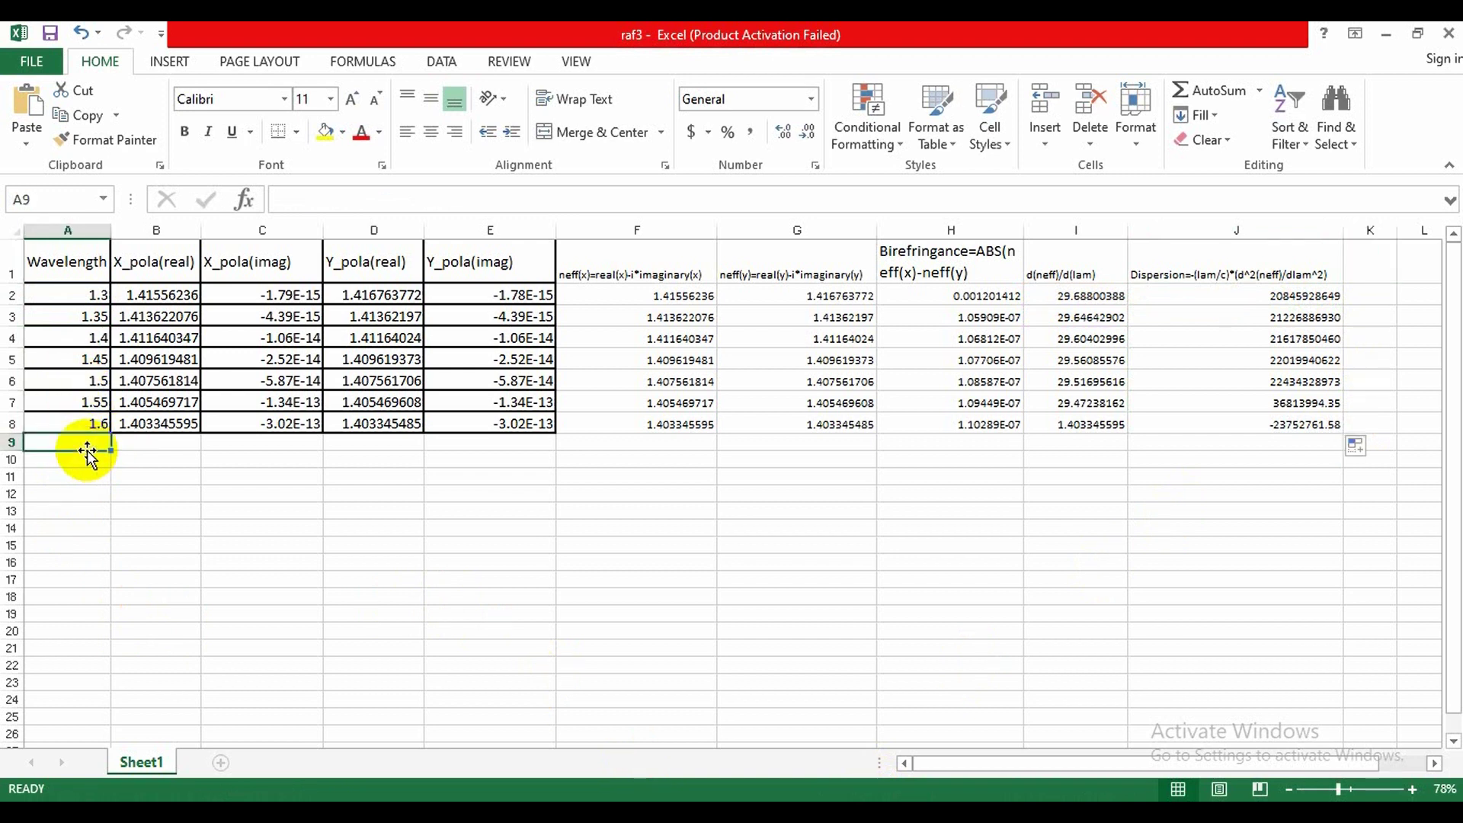
pyautogui.moveTo(97, 441); pyautogui.dragTo(67, 233)
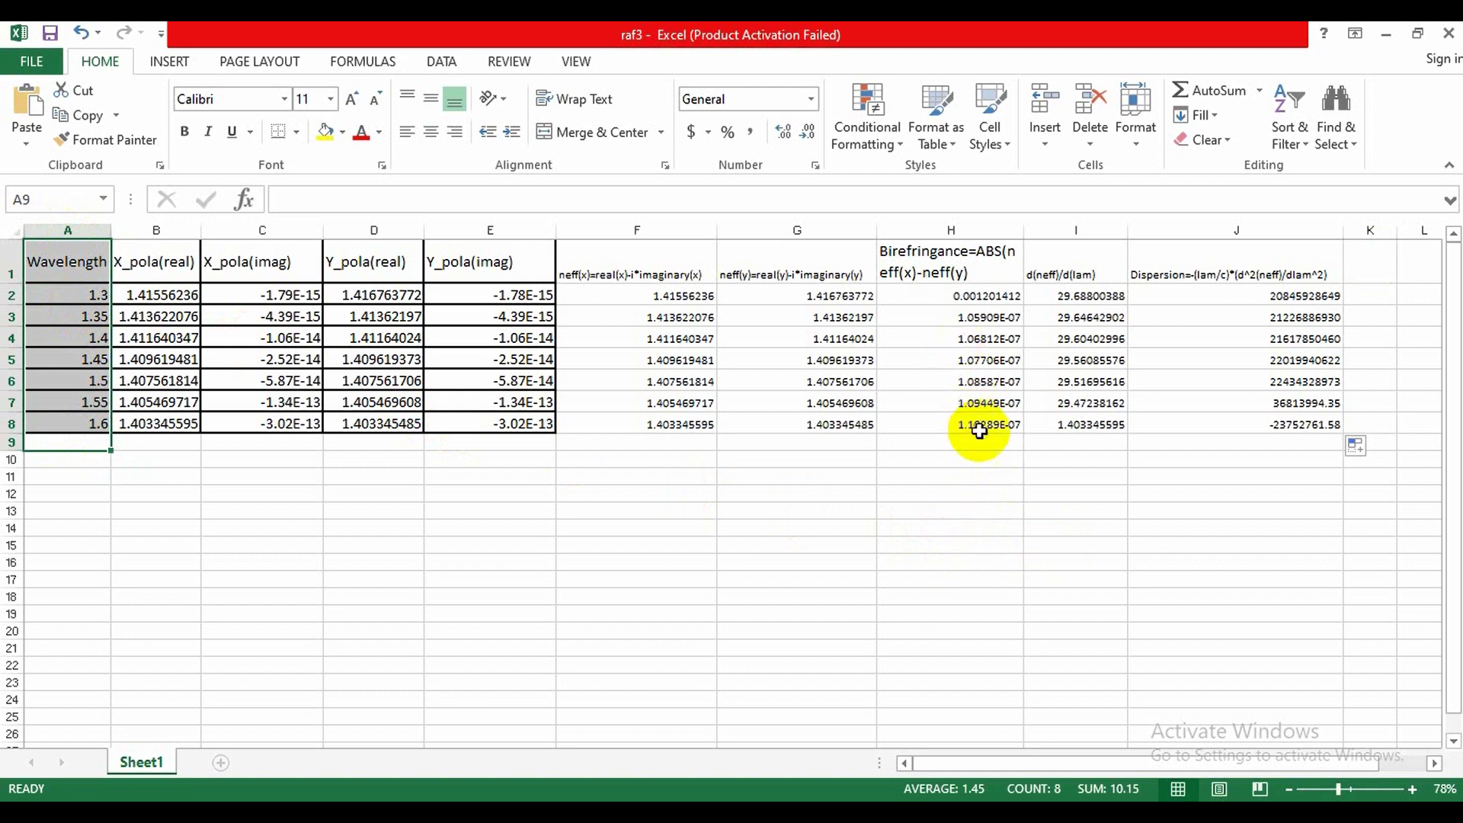
pyautogui.hotkey('alt', 'shift', 'F10')
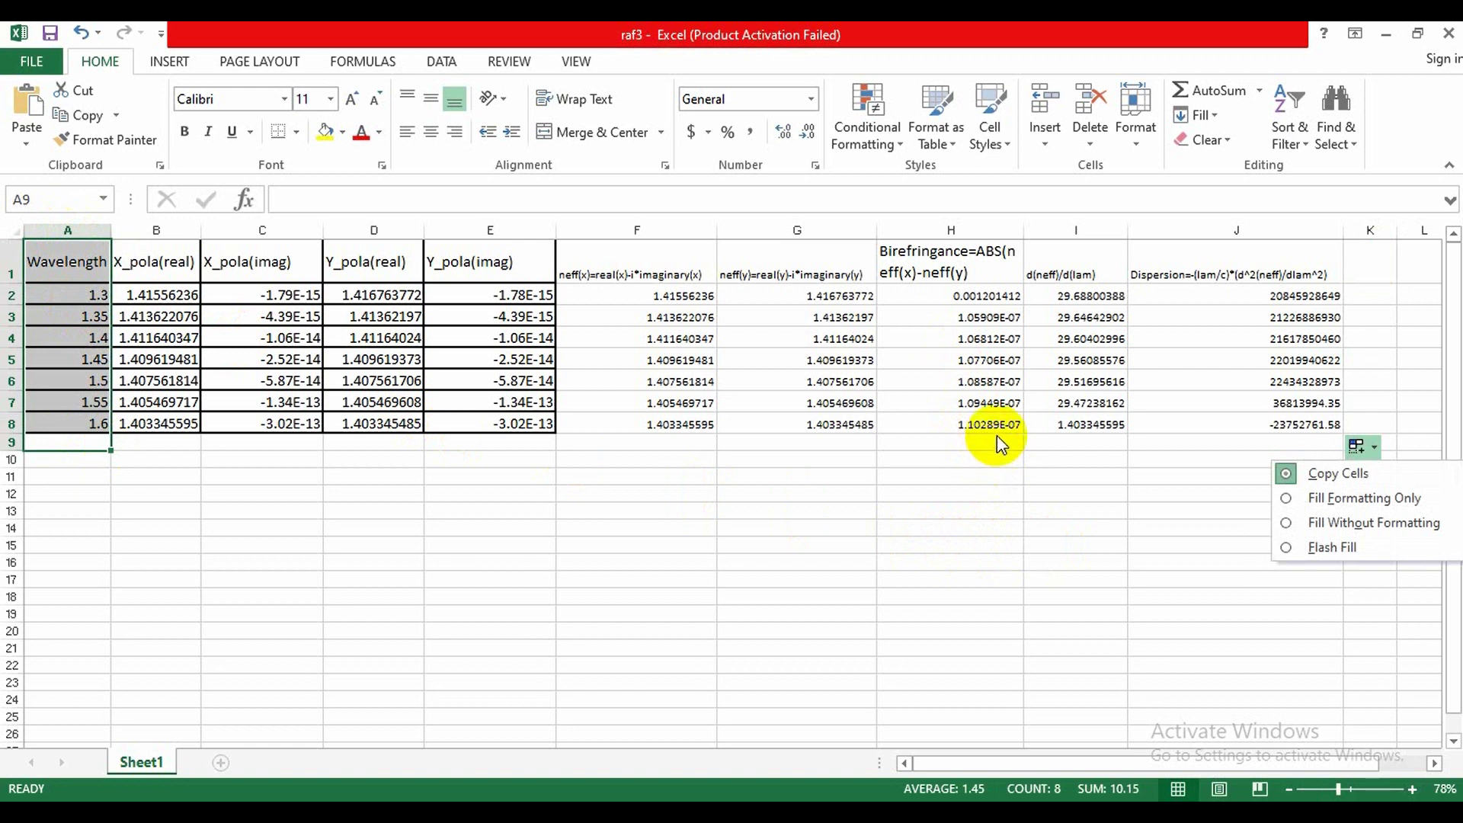
pyautogui.click(998, 438)
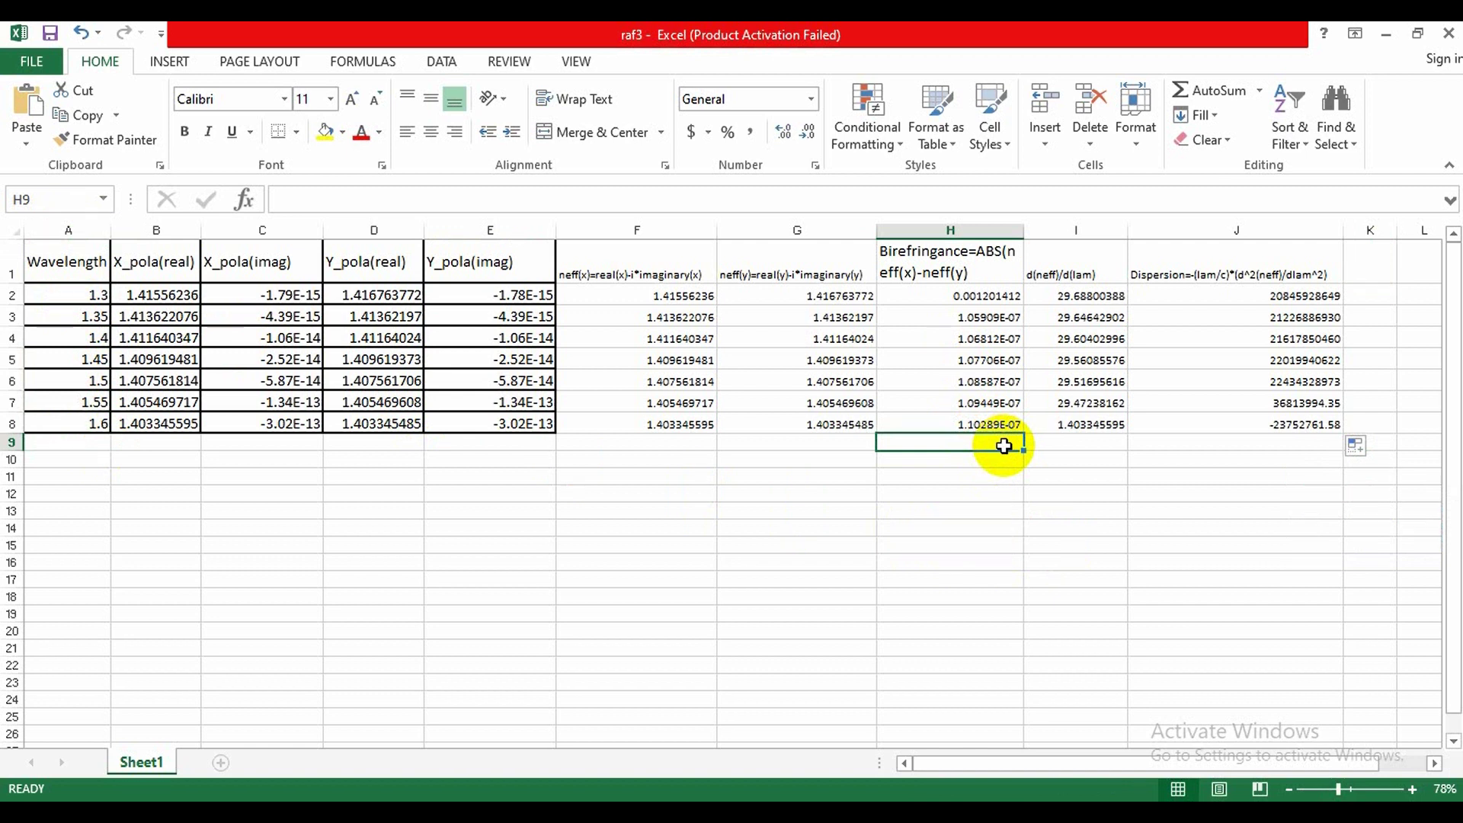
pyautogui.moveTo(1003, 445); pyautogui.dragTo(943, 224)
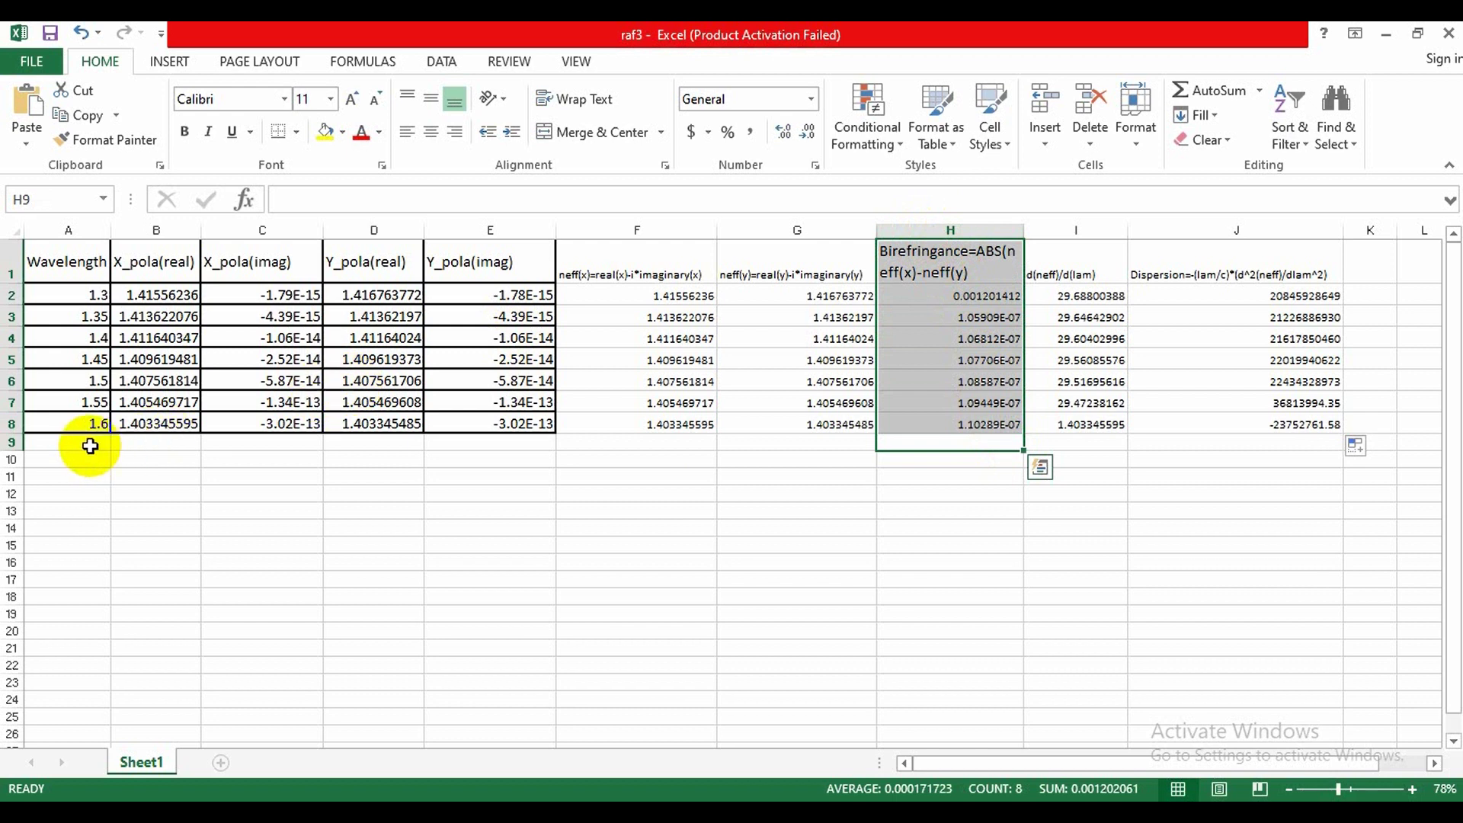
pyautogui.moveTo(90, 447); pyautogui.dragTo(67, 238)
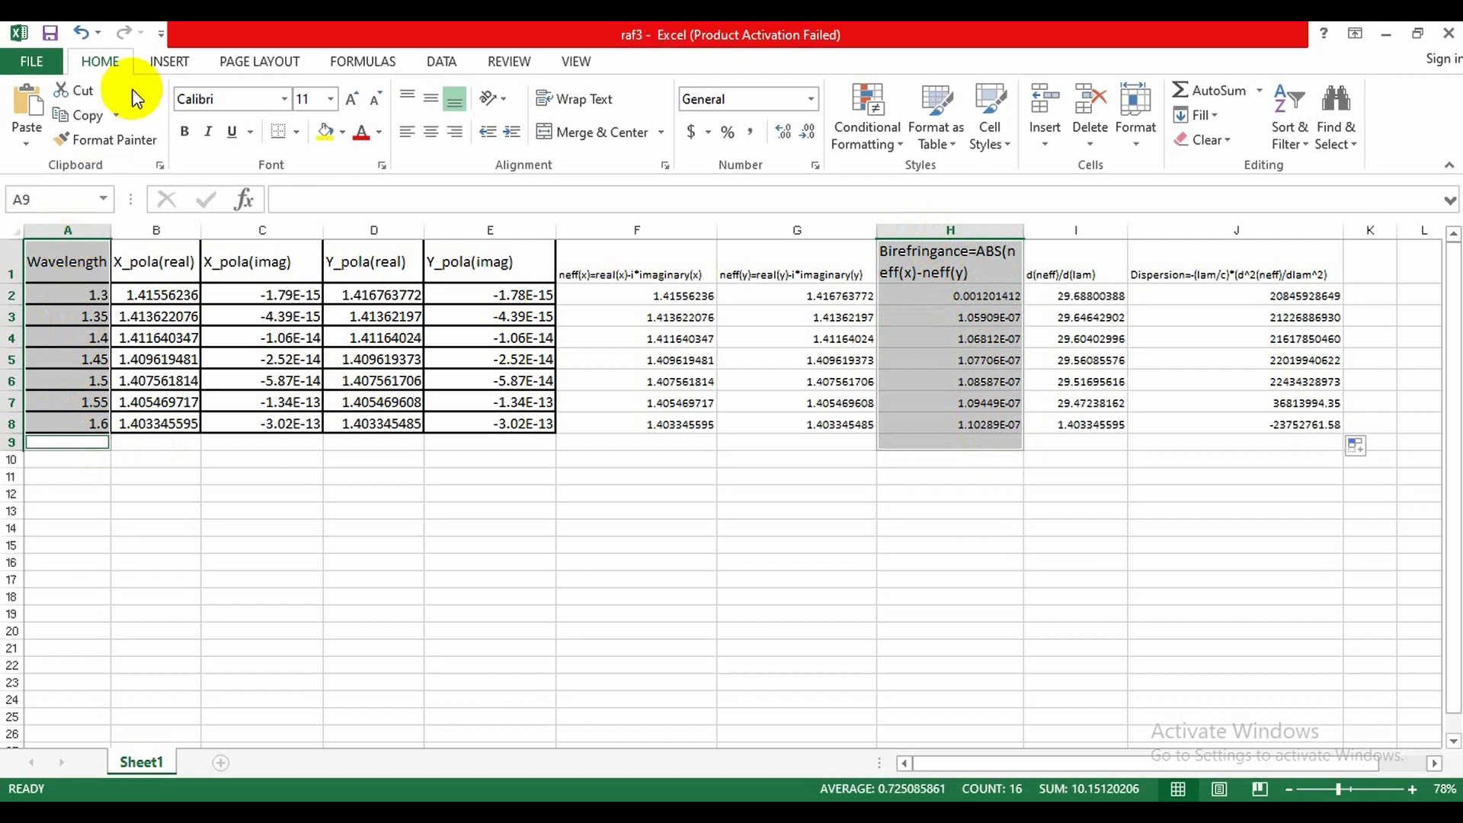
# - Insert a Scatter with Straight Lines and Markers chart from the selected data
pyautogui.click(170, 67)
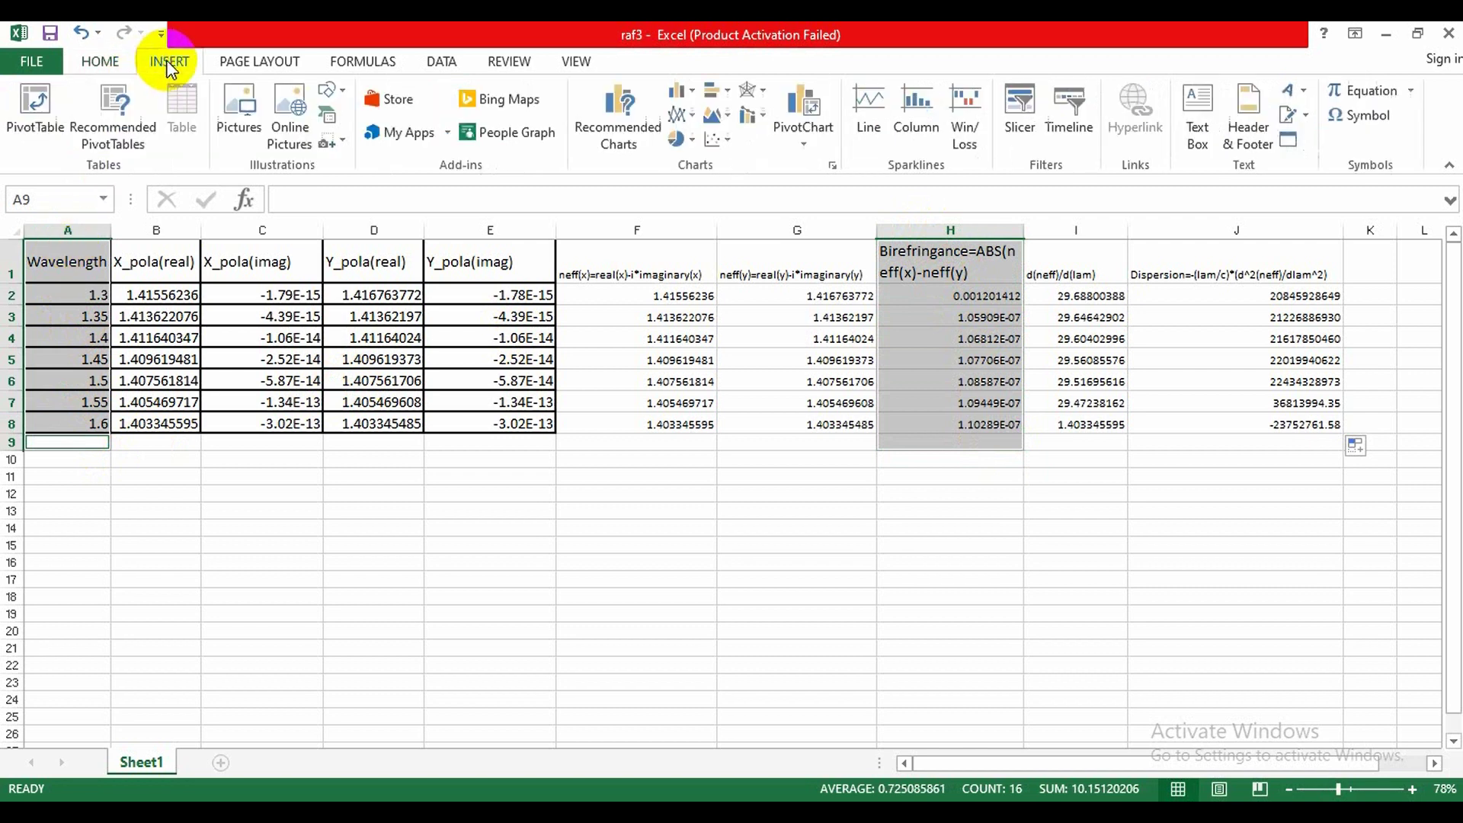
pyautogui.click(717, 138)
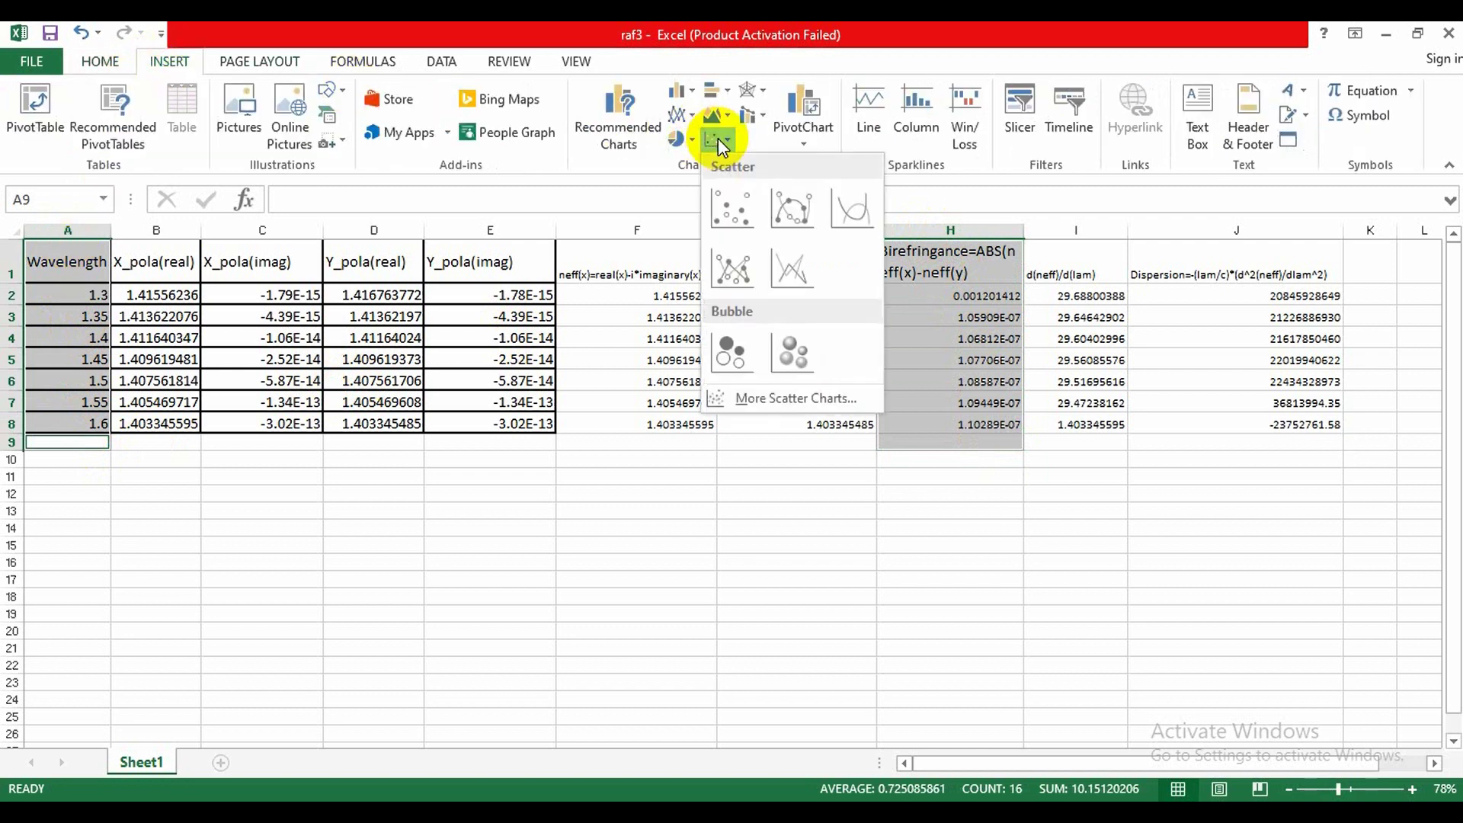
pyautogui.click(737, 269)
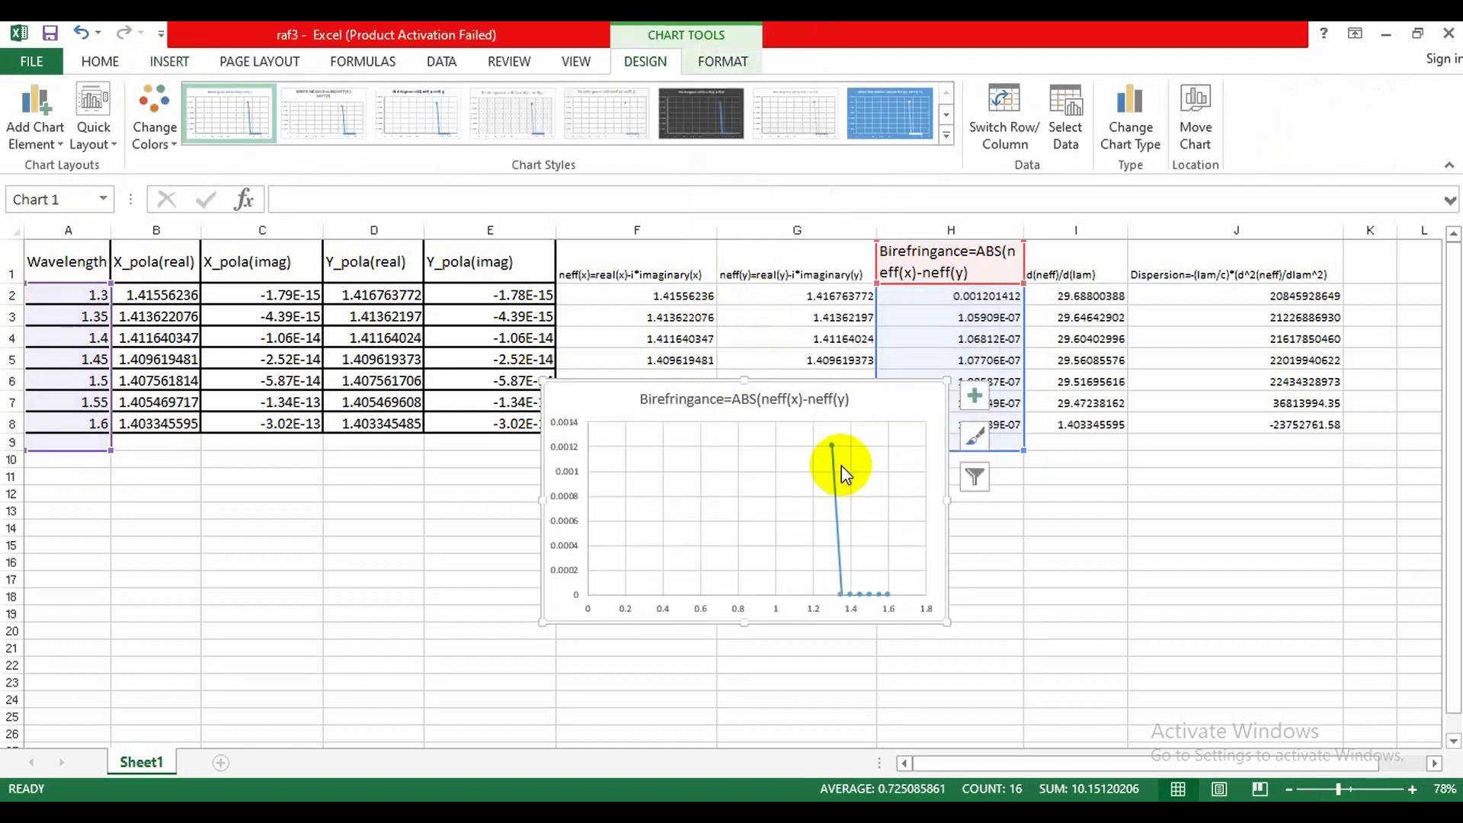
# - Set the chart's horizontal axis bounds to minimum 1.3 and maximum 1.6
pyautogui.doubleClick(886, 606)
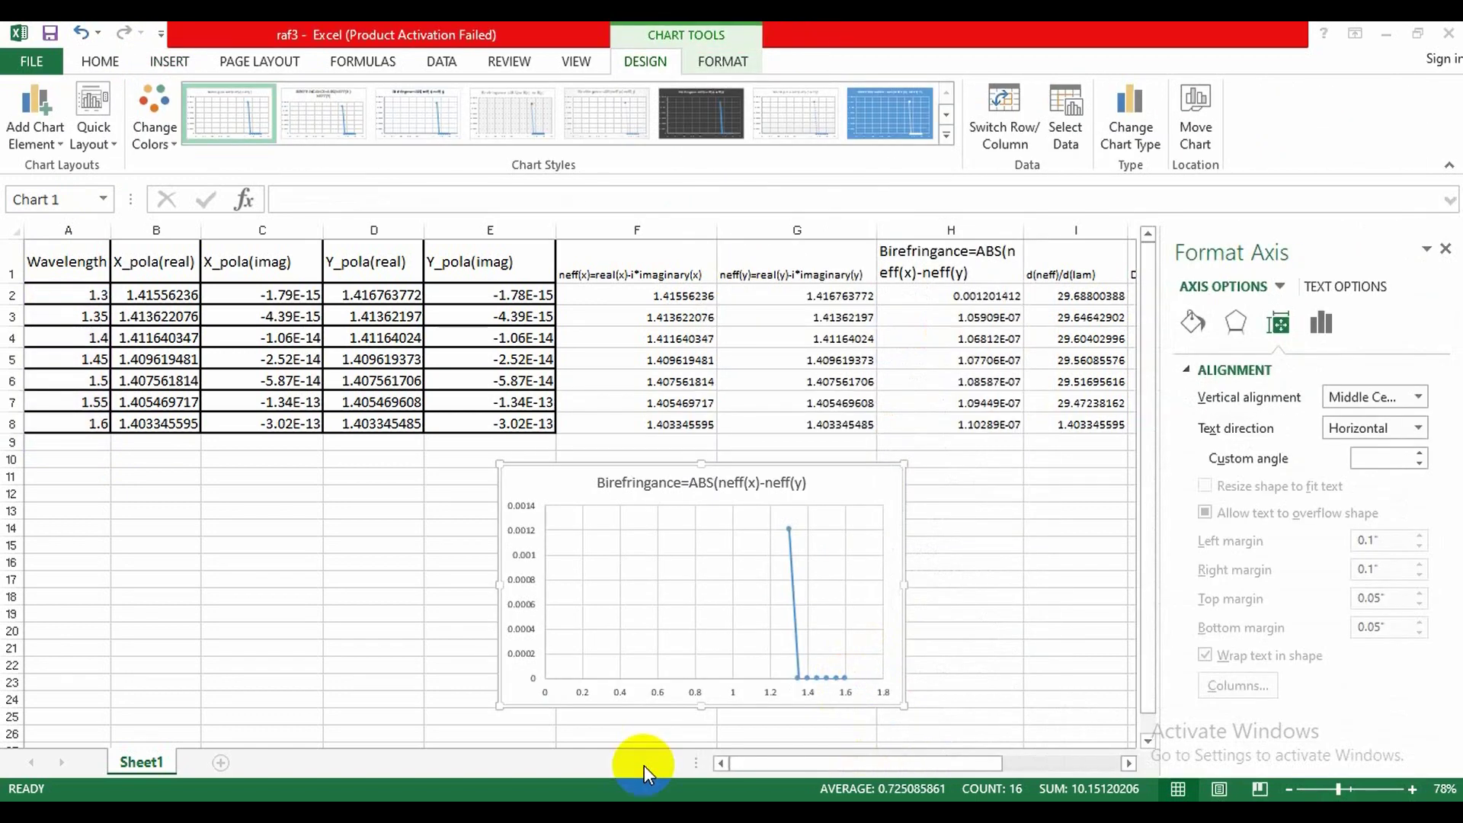
pyautogui.click(873, 688)
pyautogui.rightClick(873, 688)
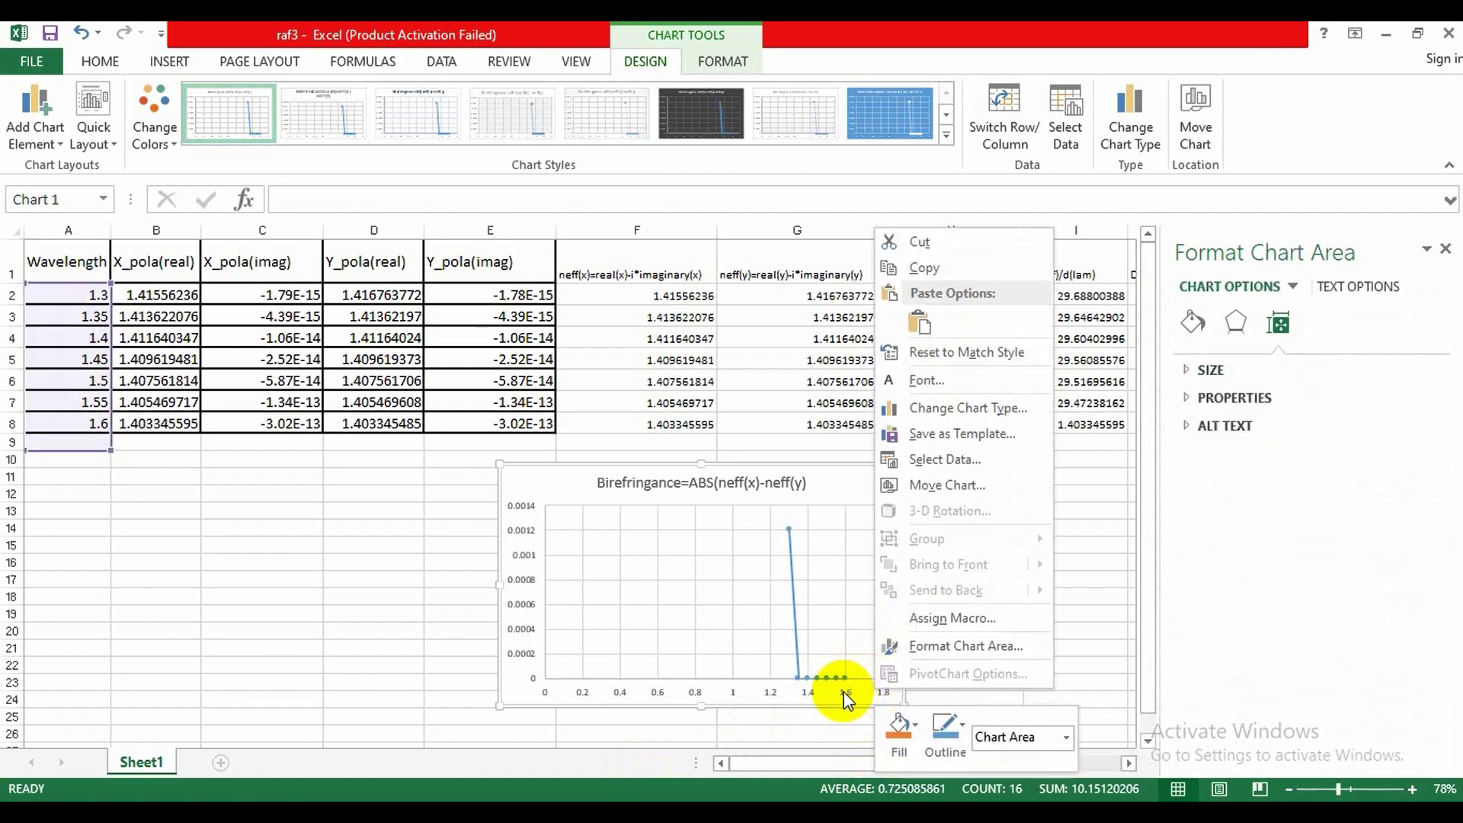
pyautogui.press('Escape')
pyautogui.rightClick(846, 697)
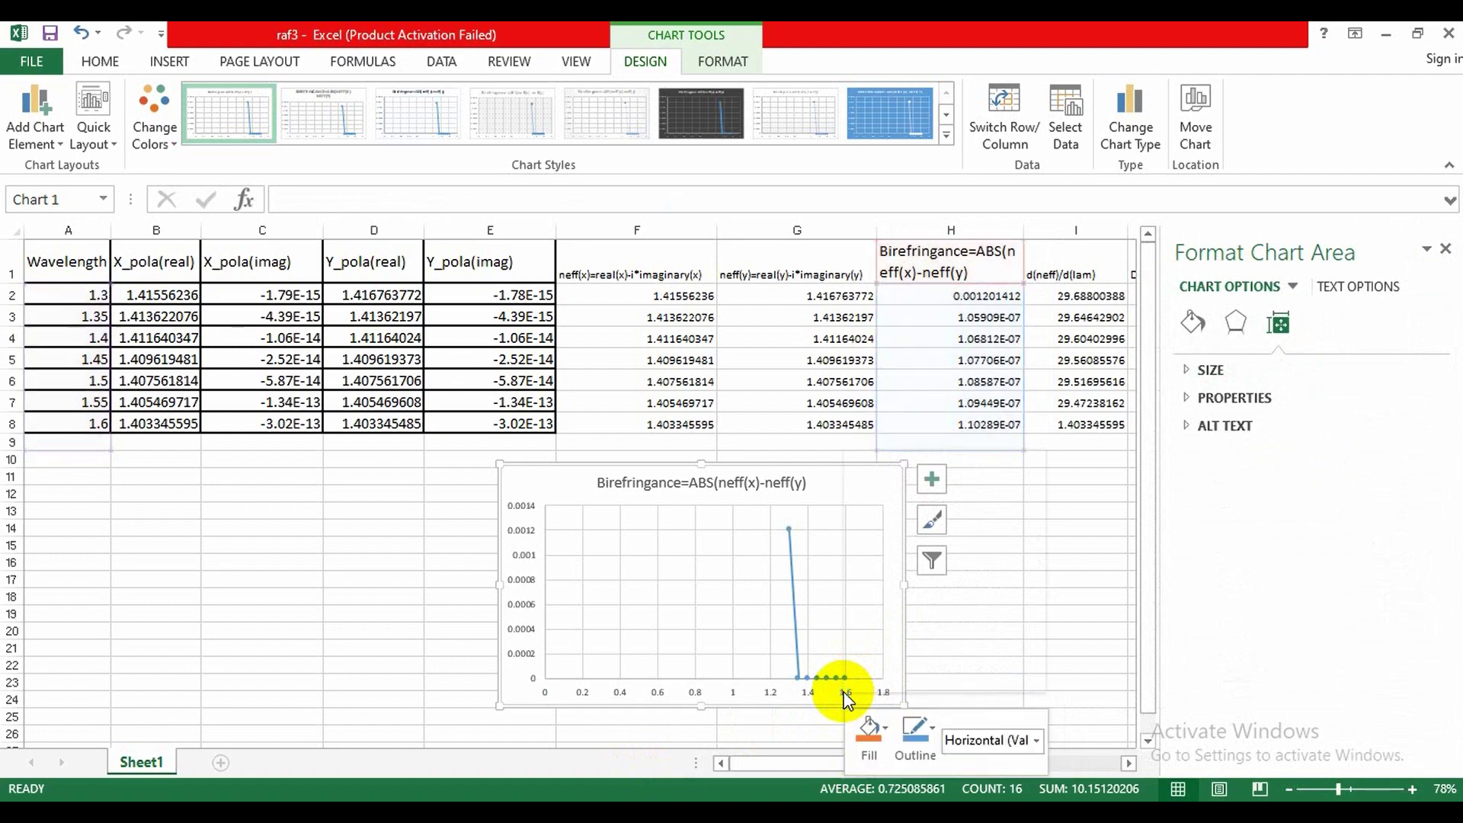
pyautogui.click(916, 675)
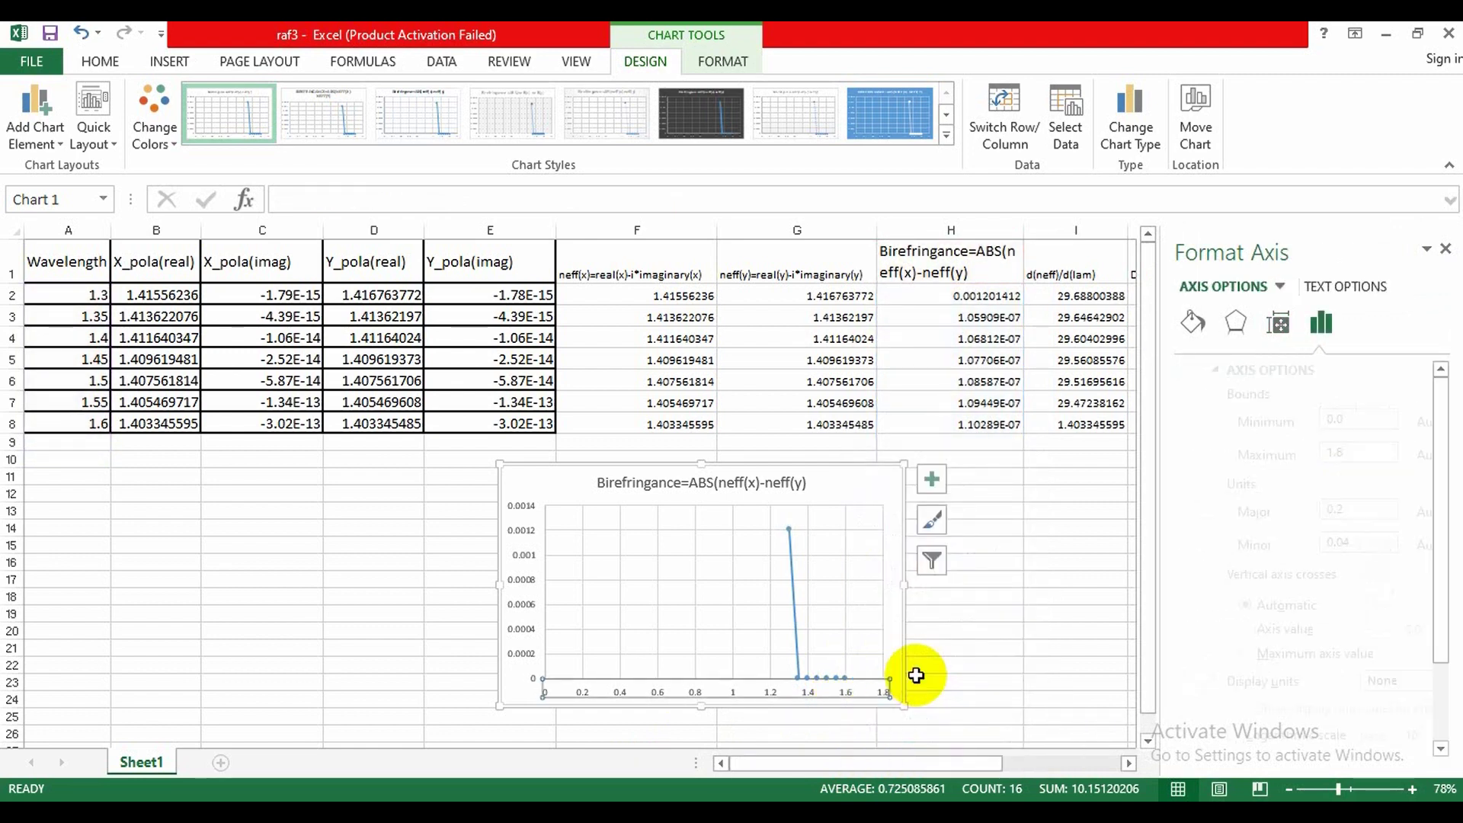
pyautogui.click(1321, 420)
pyautogui.press('BackSpace')
pyautogui.press('BackSpace')
pyautogui.press('BackSpace')
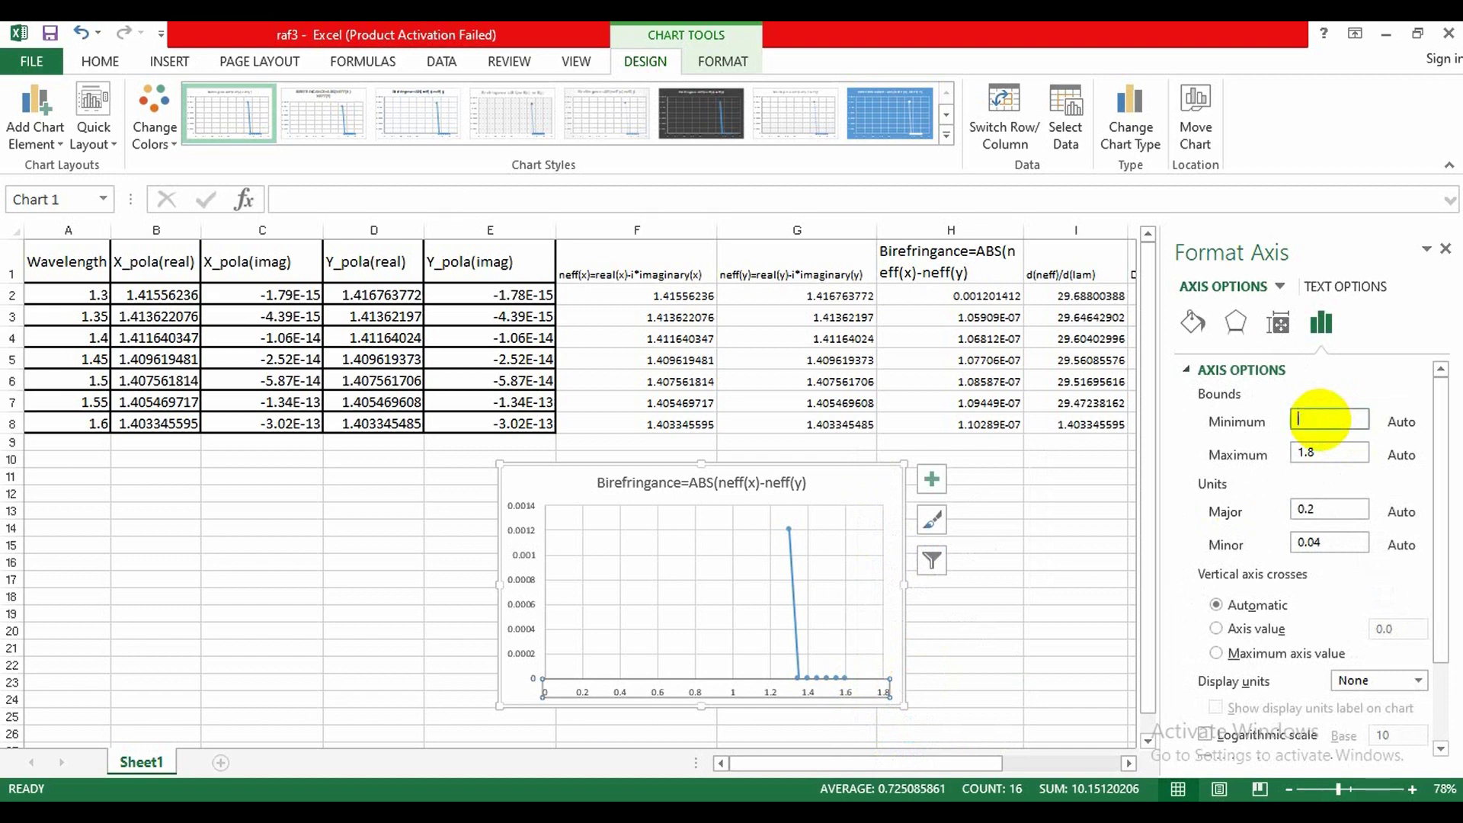
pyautogui.write('1.3')
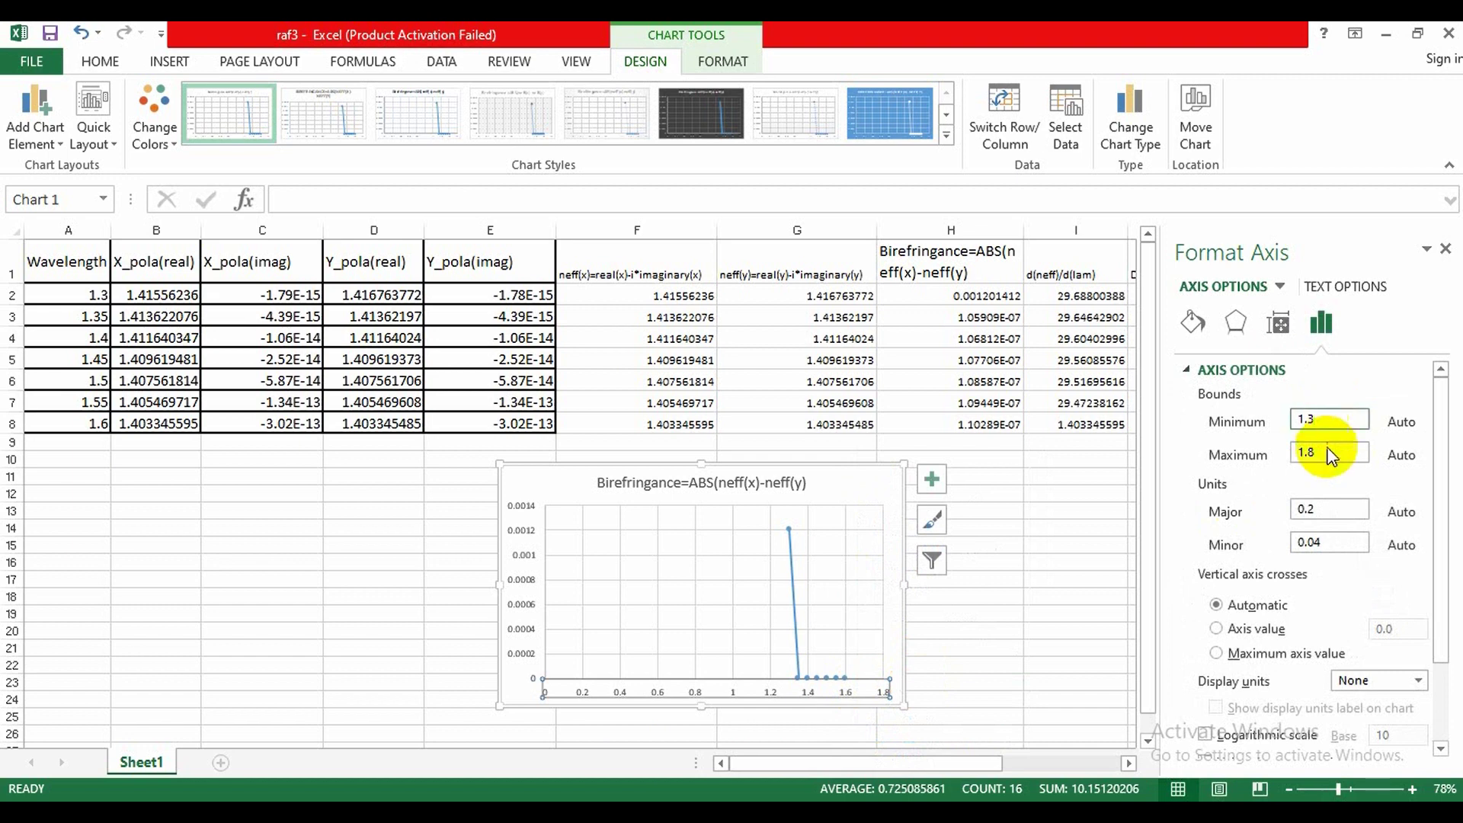
pyautogui.click(1324, 453)
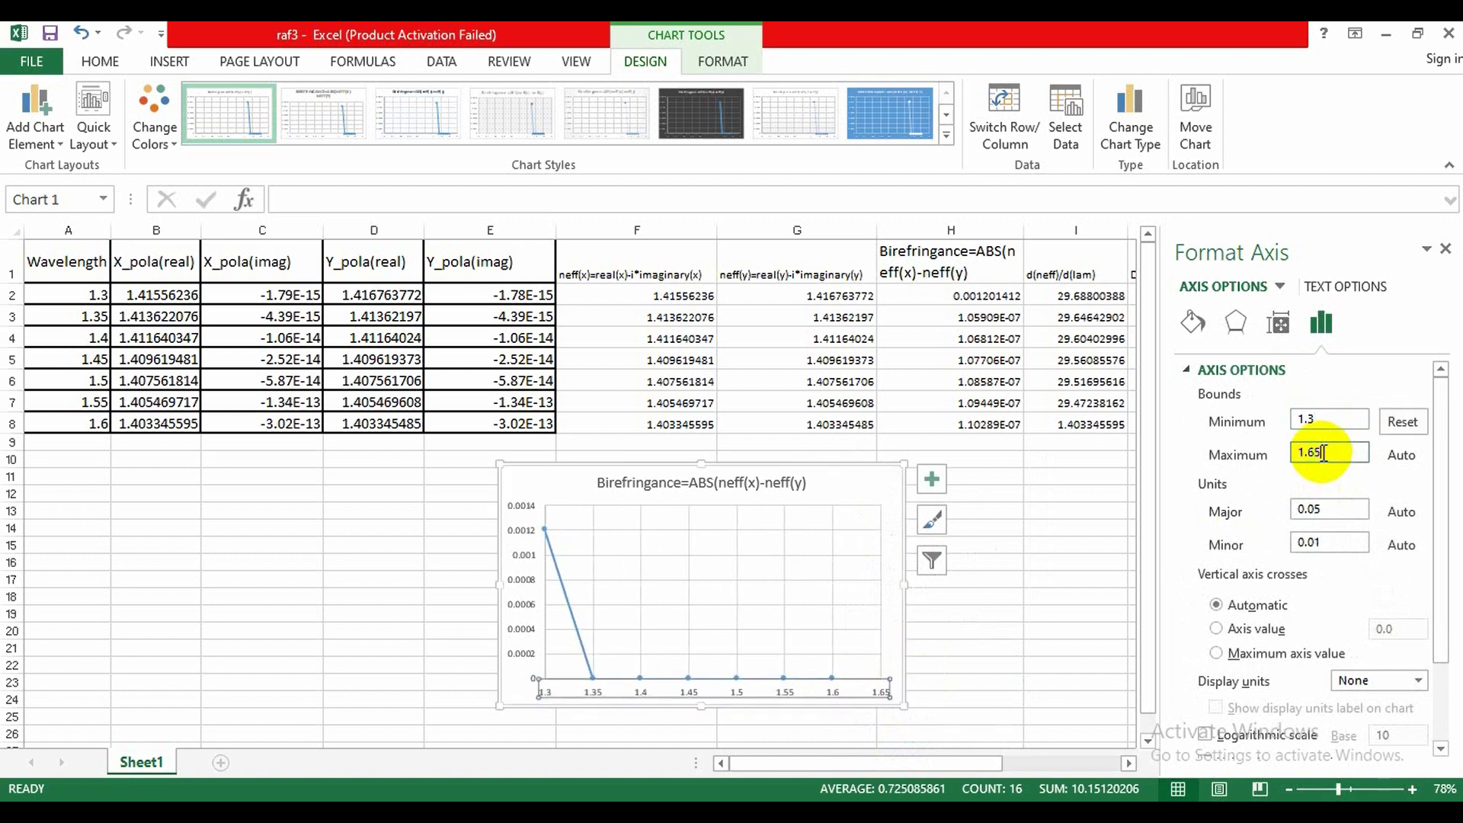
pyautogui.press('BackSpace')
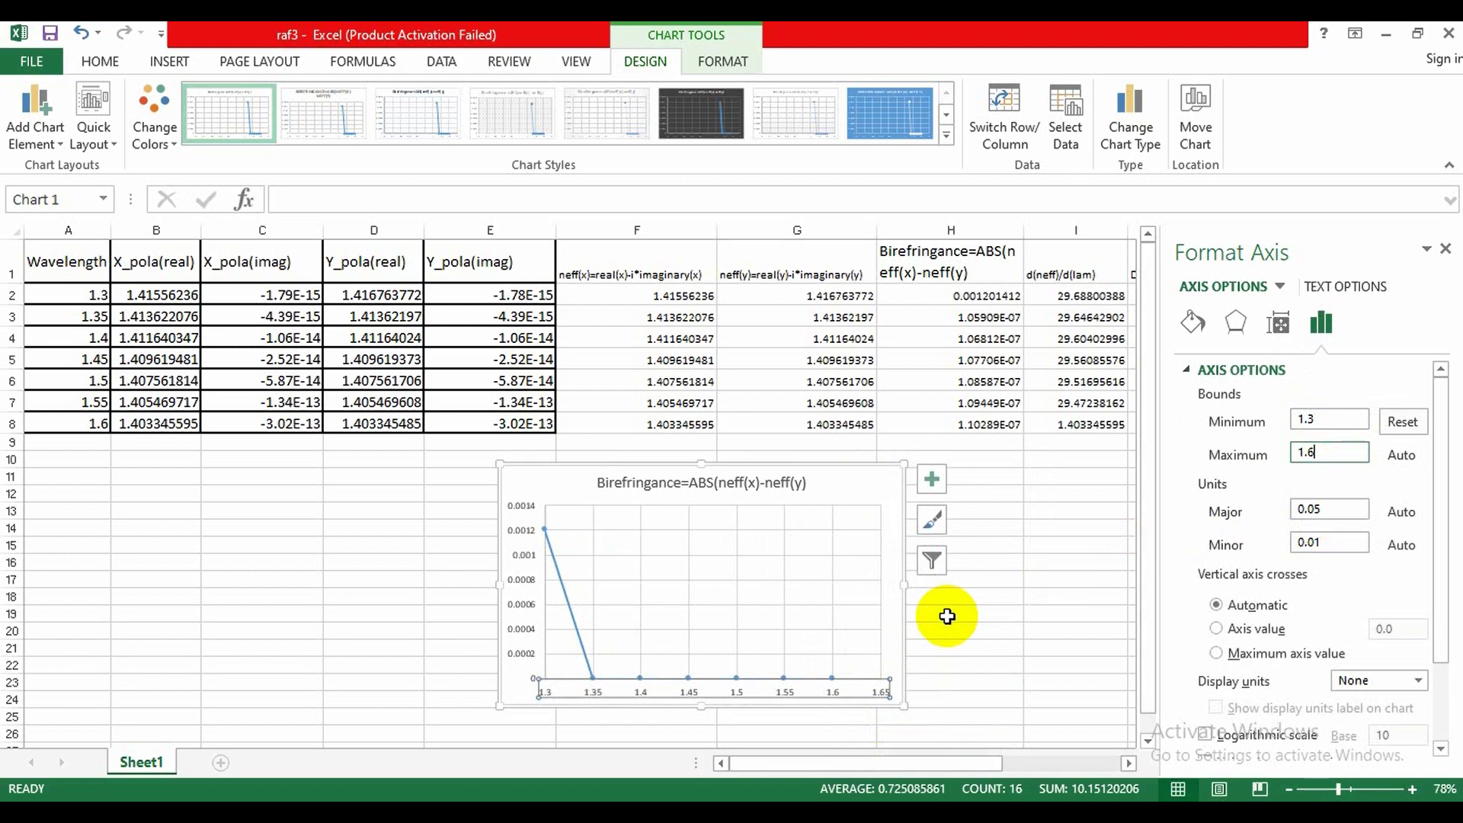
# - Turn on Axis Titles for the birefringence chart
pyautogui.click(1101, 594)
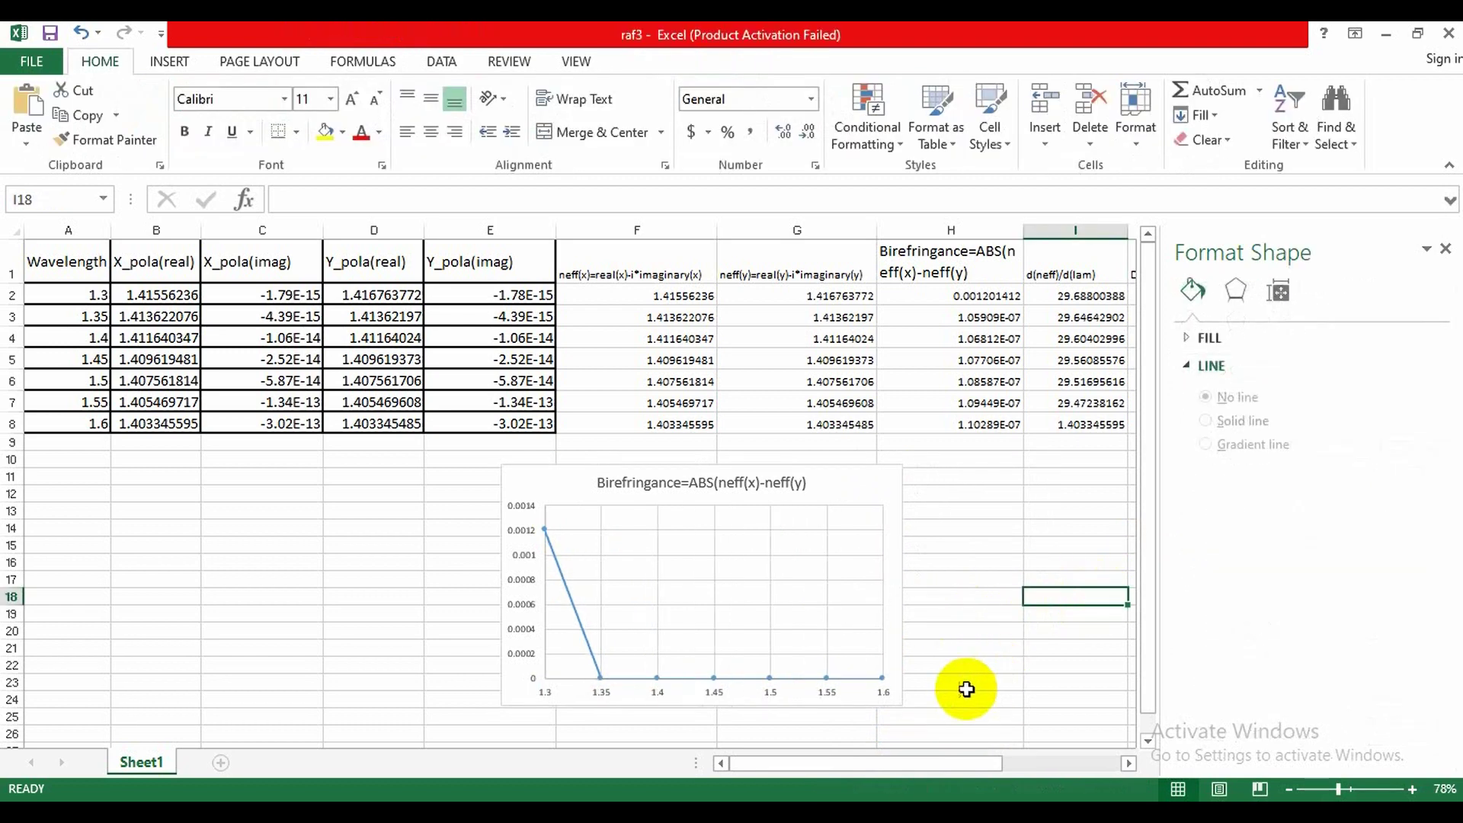
pyautogui.rightClick(852, 698)
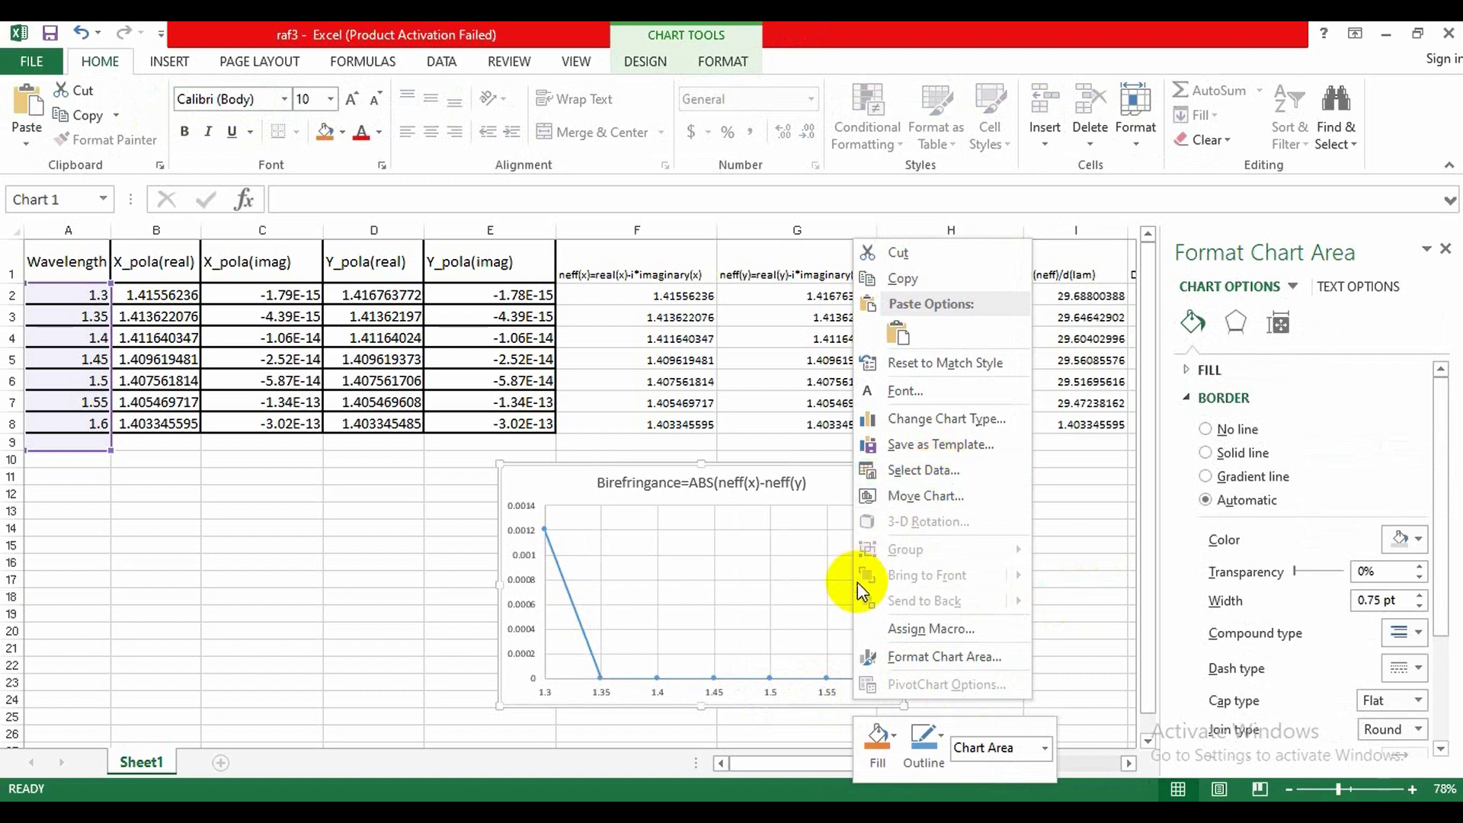
pyautogui.click(1110, 592)
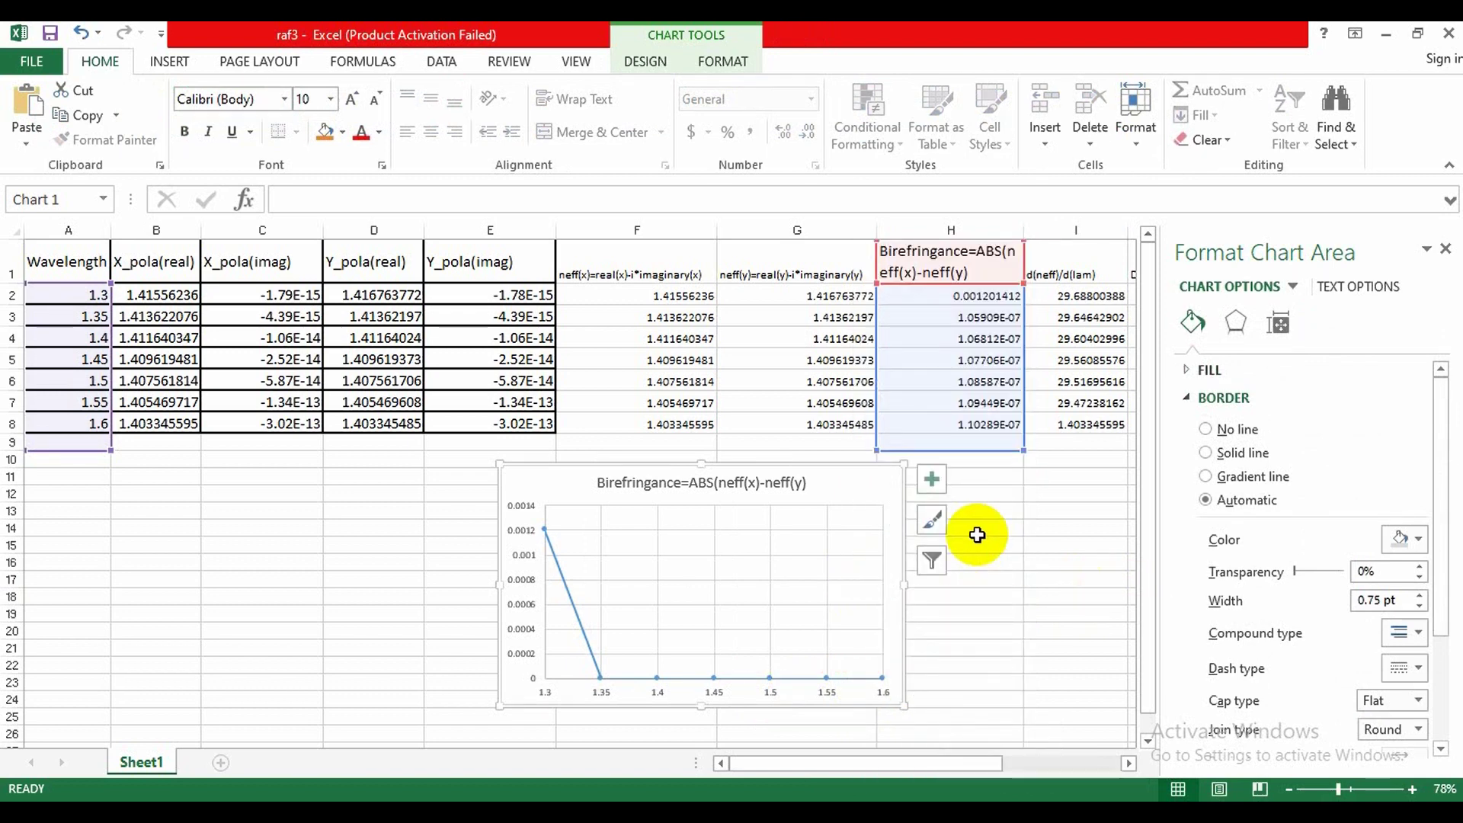
pyautogui.click(929, 481)
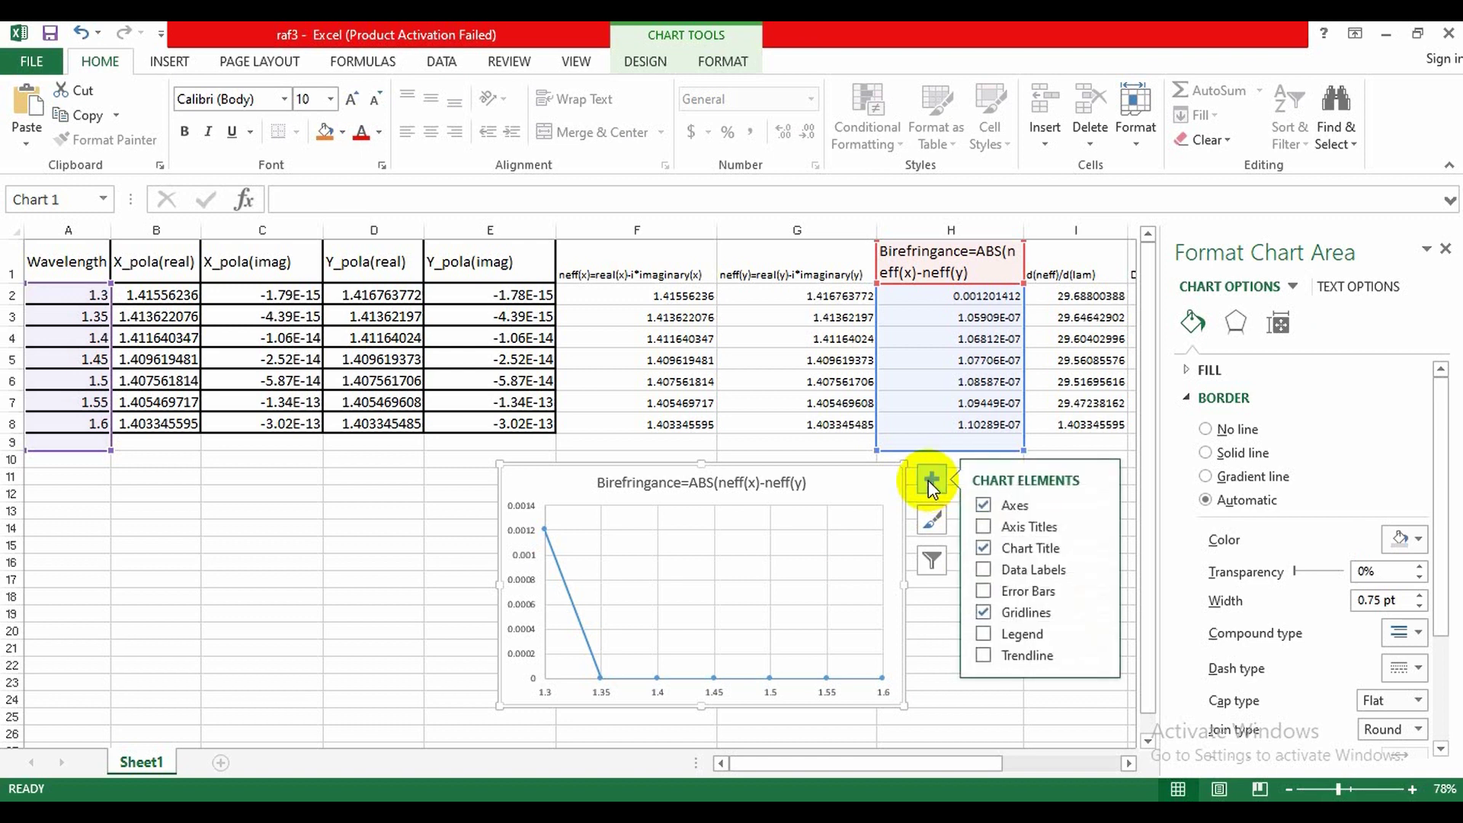
pyautogui.click(982, 527)
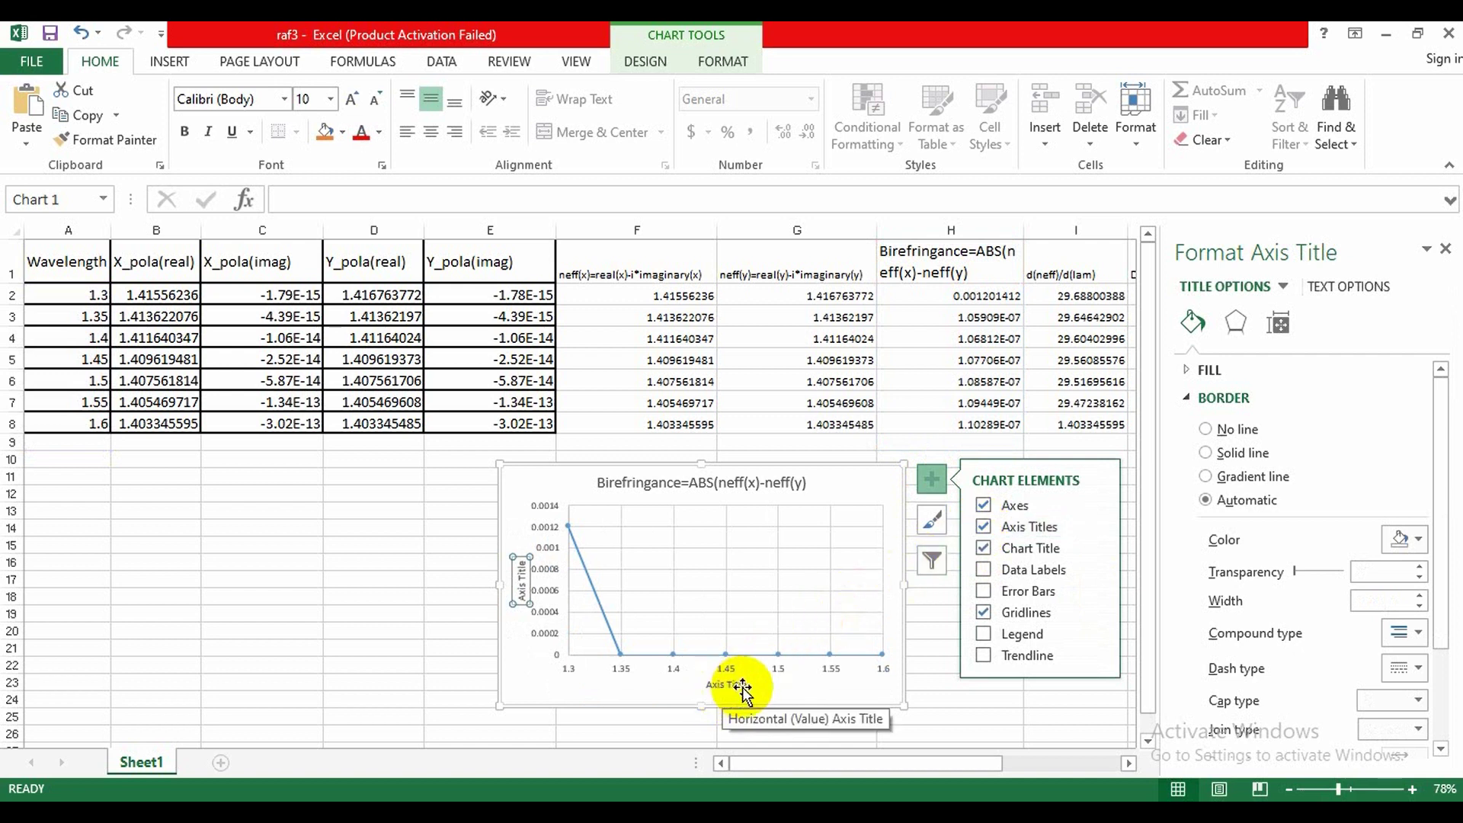
# - Title the horizontal axis WAVELENGTH and the vertical axis 'Birefringengence'
pyautogui.click(743, 686)
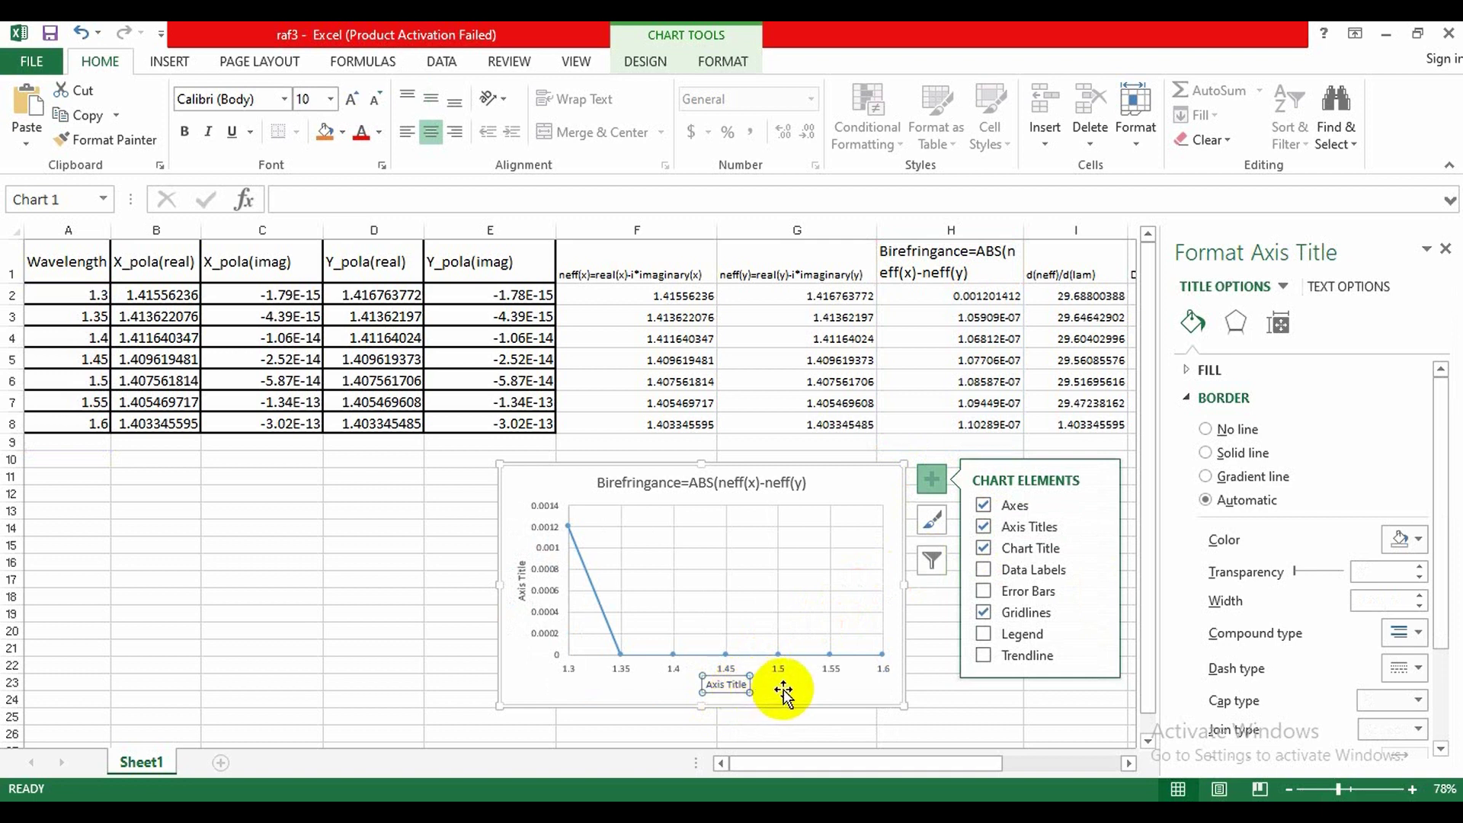
pyautogui.click(739, 684)
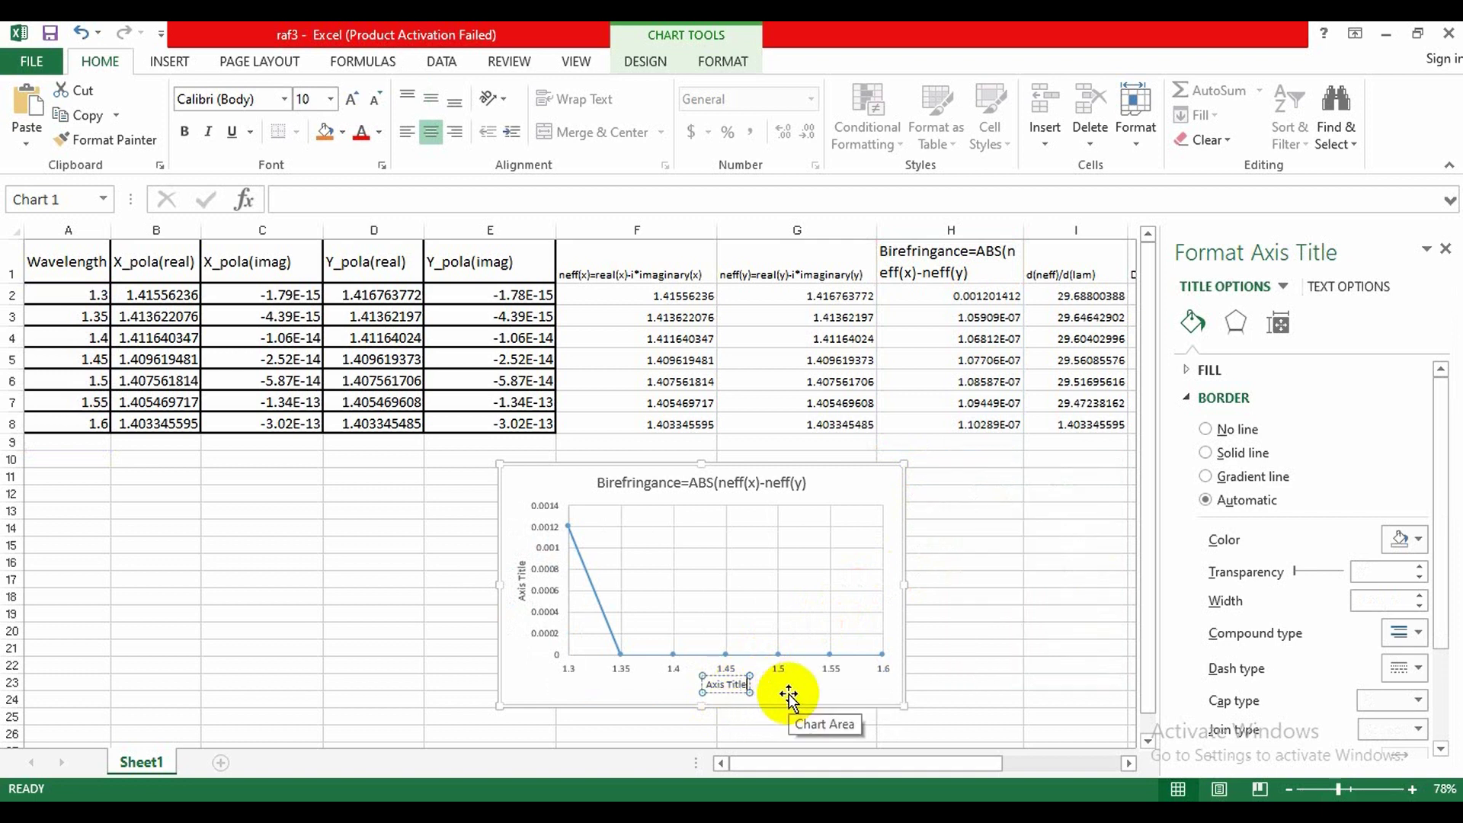
pyautogui.press('BackSpace')
pyautogui.press('BackSpace')
pyautogui.press('BackSpace')
pyautogui.press('BackSpace')
pyautogui.press('BackSpace')
pyautogui.press('BackSpace')
pyautogui.press('BackSpace')
pyautogui.press('BackSpace')
pyautogui.press('BackSpace')
pyautogui.press('BackSpace')
pyautogui.write('WAVELENGTH')
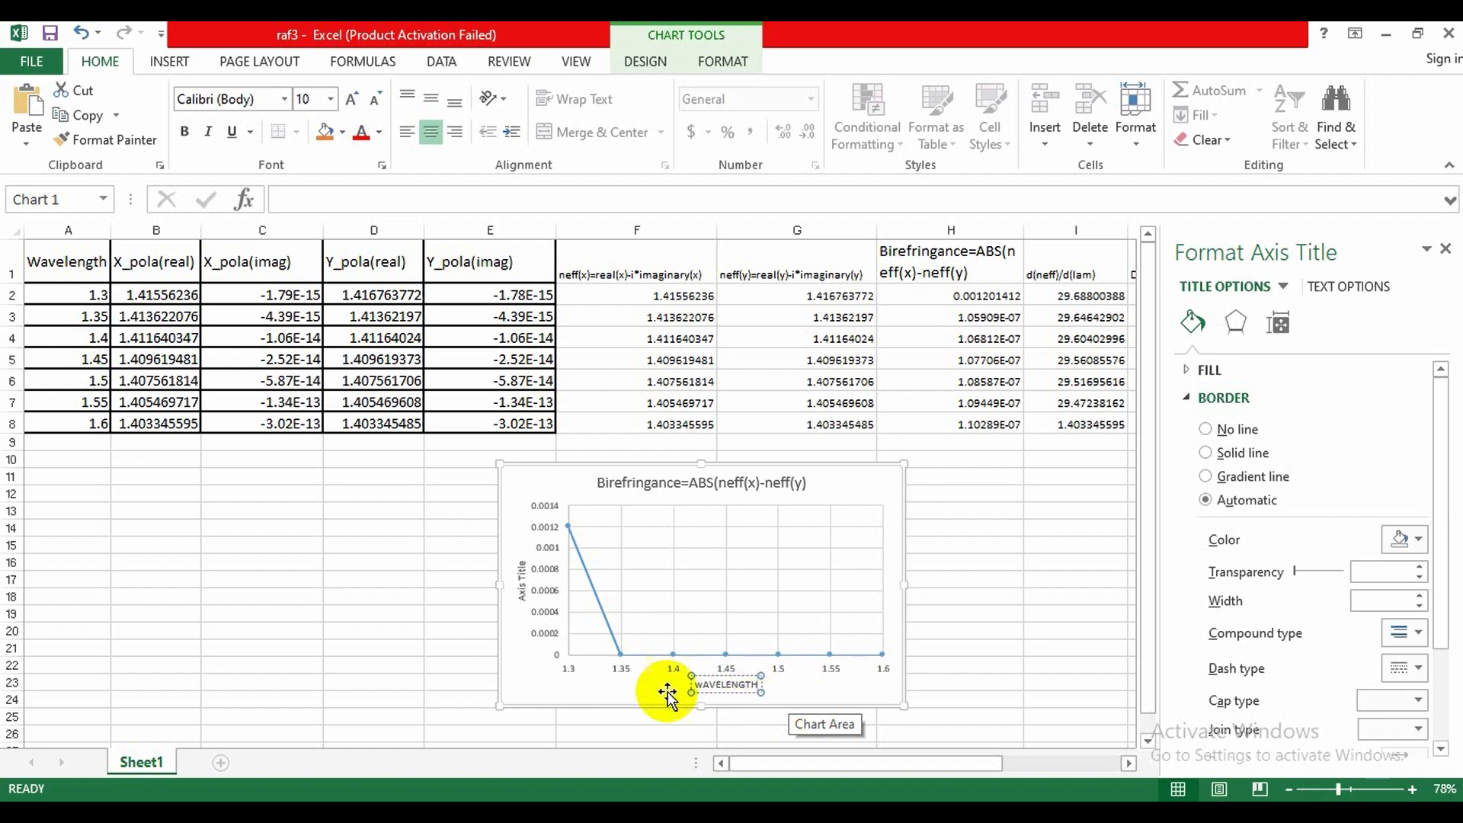
pyautogui.click(520, 587)
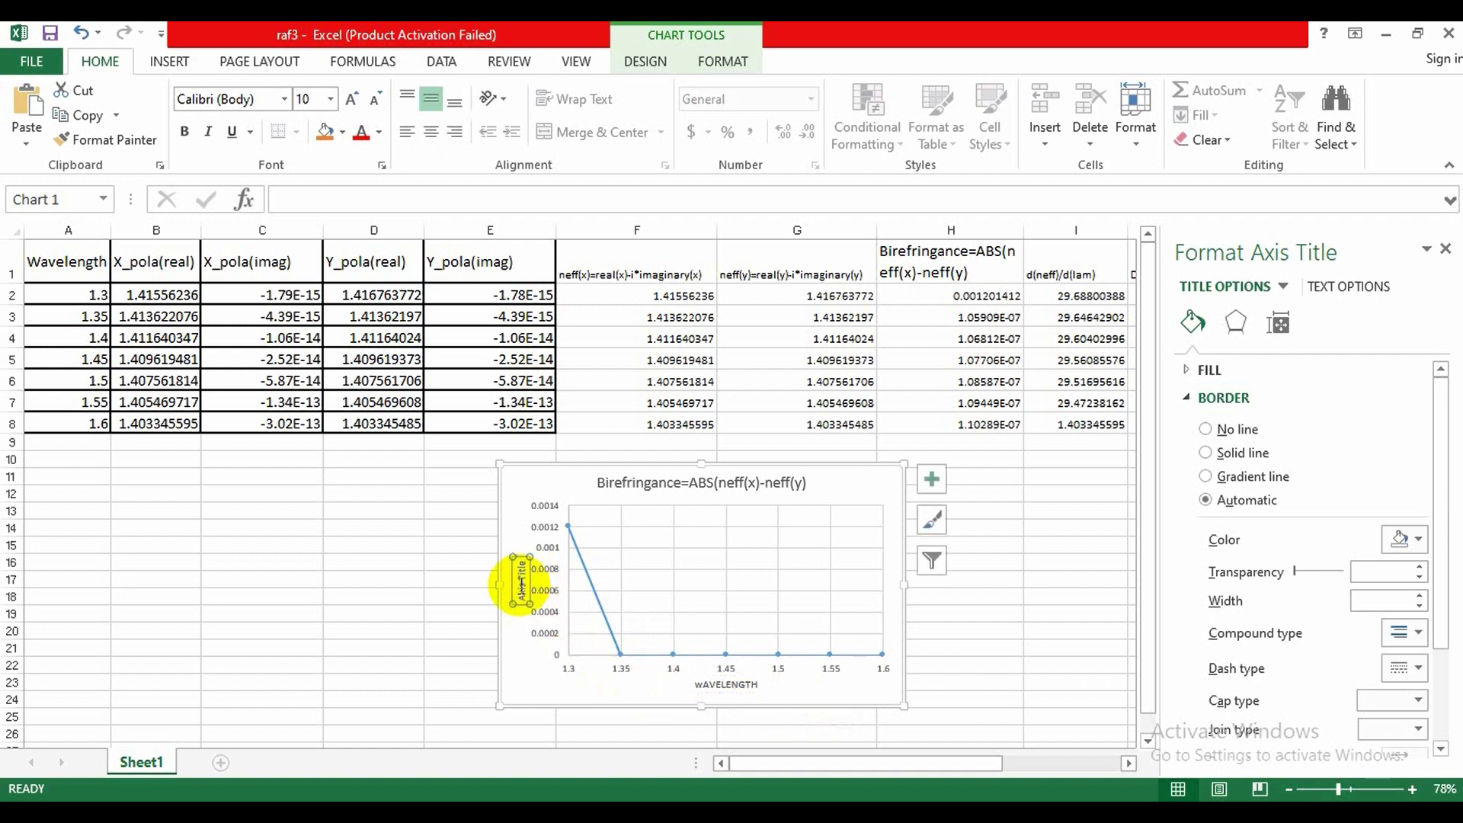
pyautogui.click(522, 577)
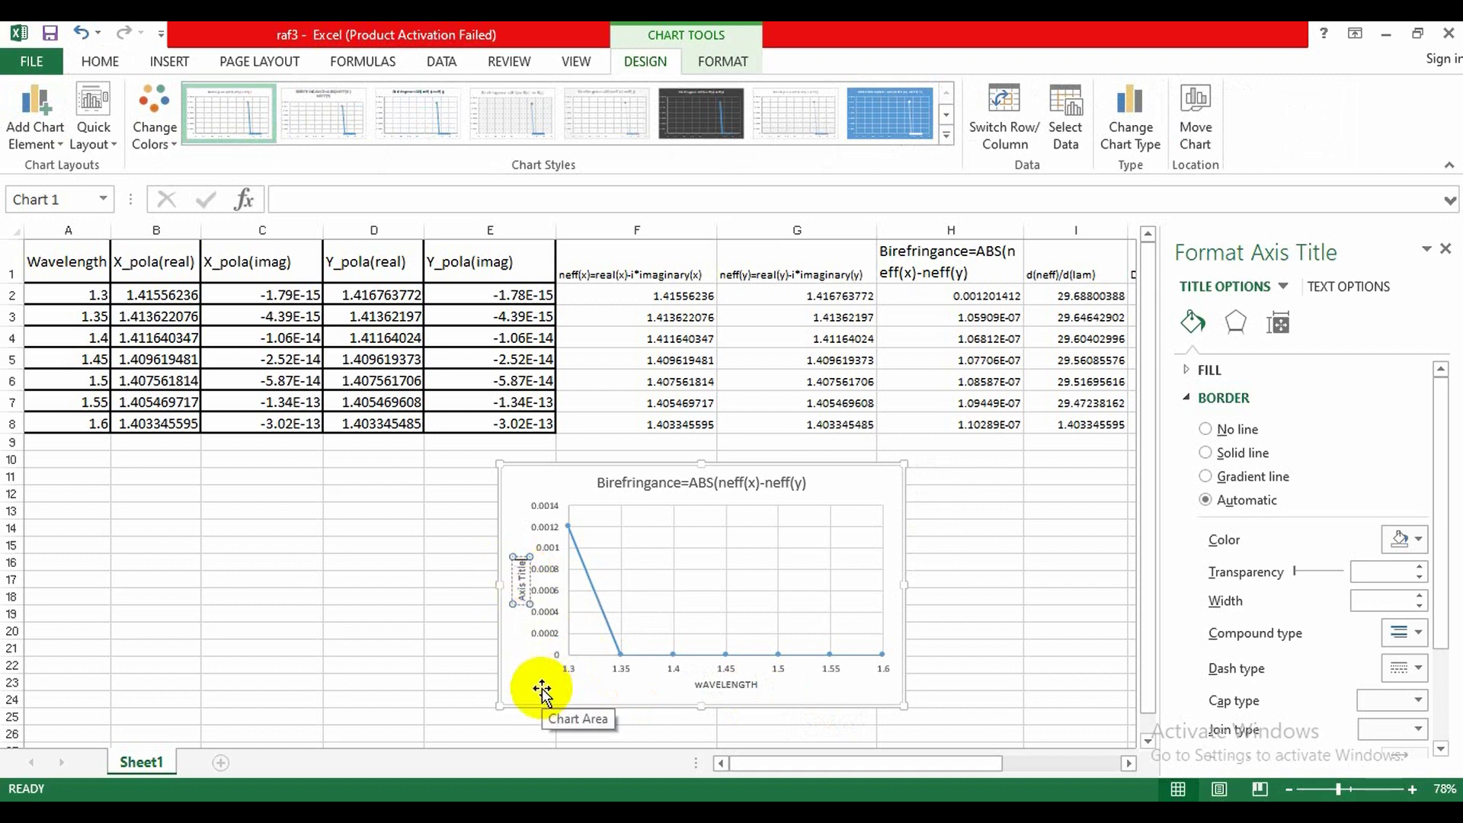
pyautogui.press('BackSpace')
pyautogui.press('BackSpace')
pyautogui.press('BackSpace')
pyautogui.press('BackSpace')
pyautogui.press('BackSpace')
pyautogui.press('BackSpace')
pyautogui.press('BackSpace')
pyautogui.press('BackSpace')
pyautogui.press('BackSpace')
pyautogui.press('BackSpace')
pyautogui.write('Birefringengenc')
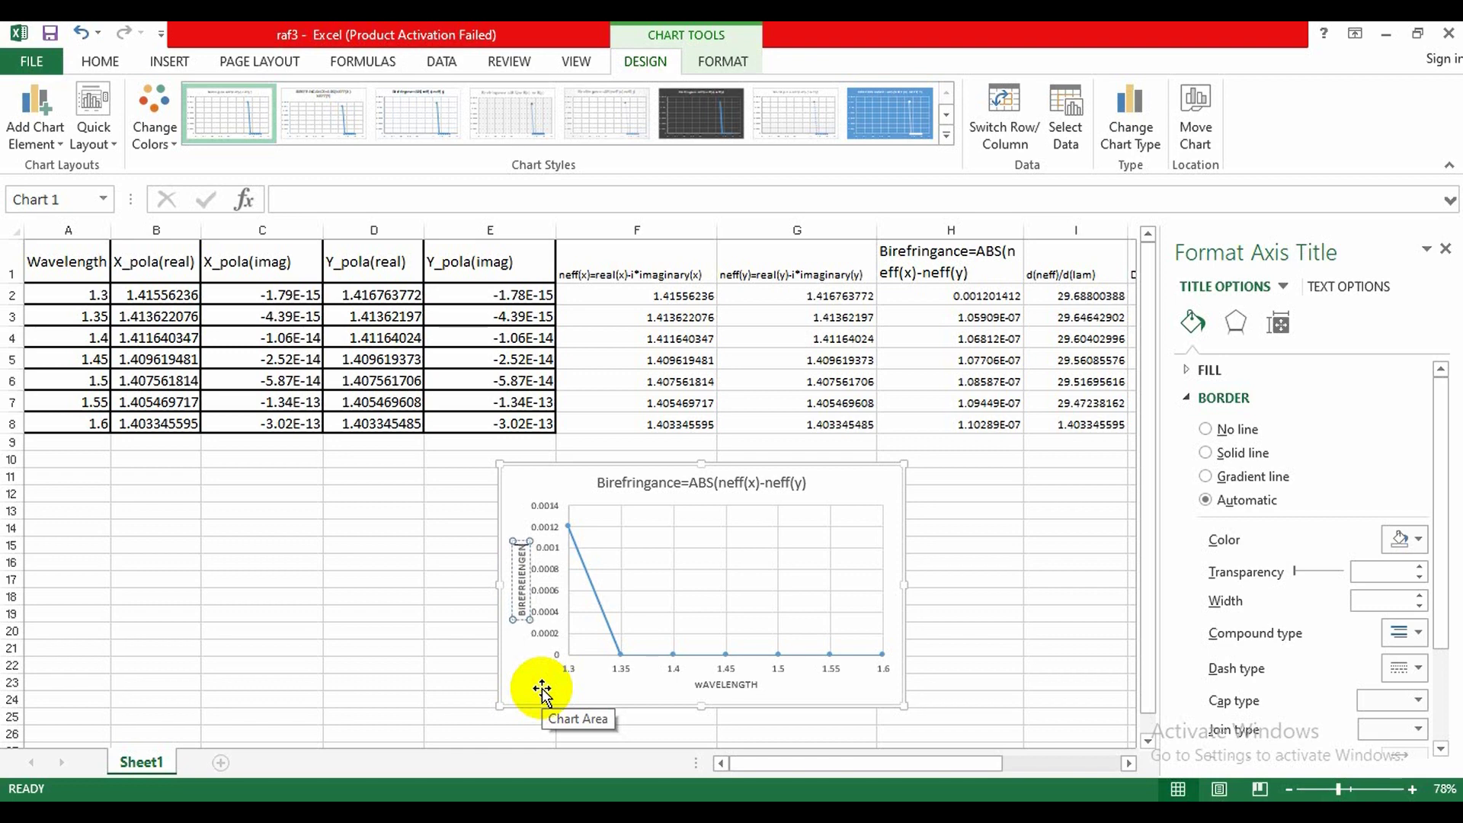
pyautogui.write('e')
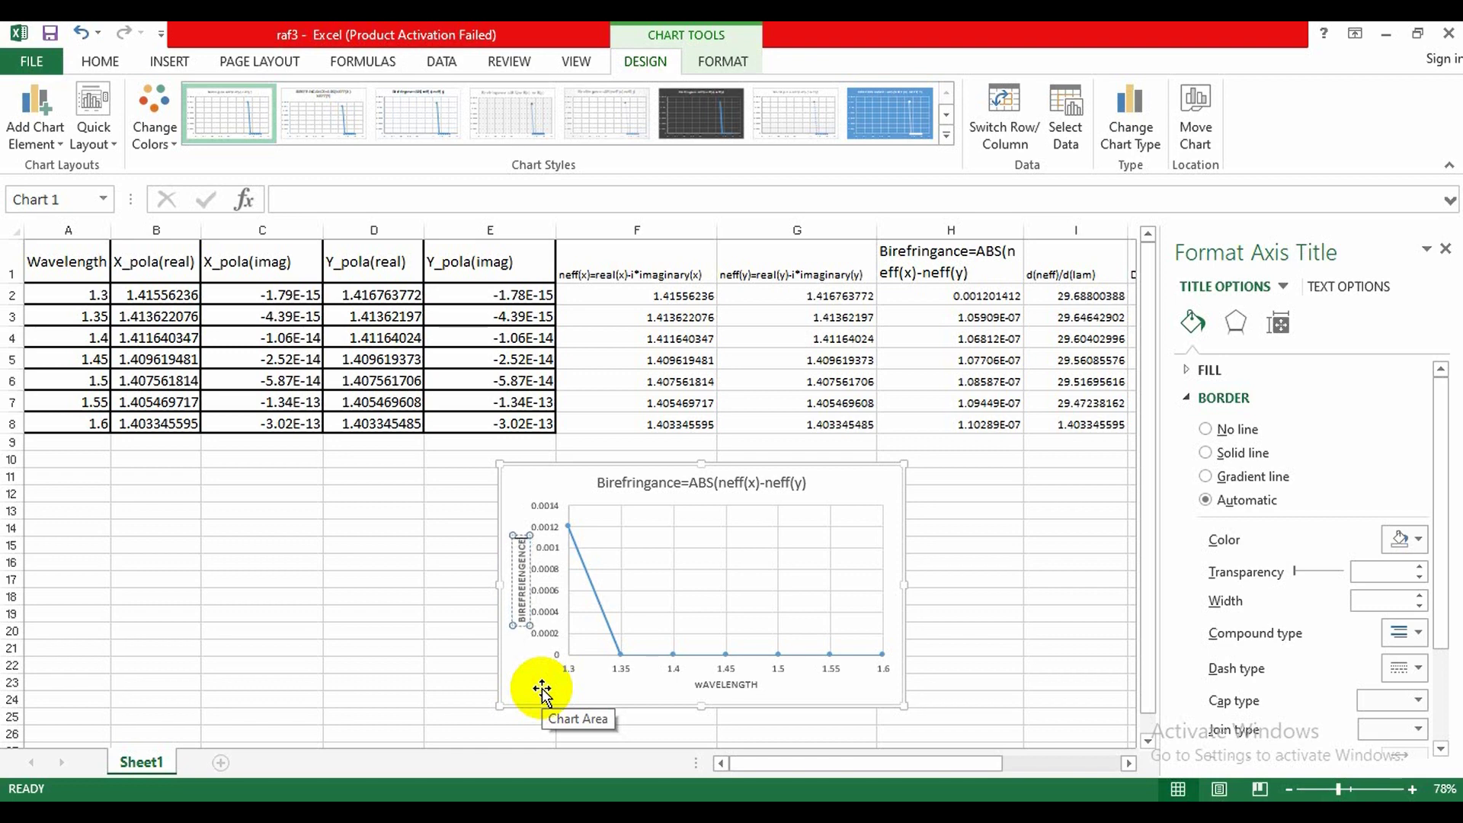
# - Move the birefringence chart left under columns A–F and close the Format pane
pyautogui.click(994, 680)
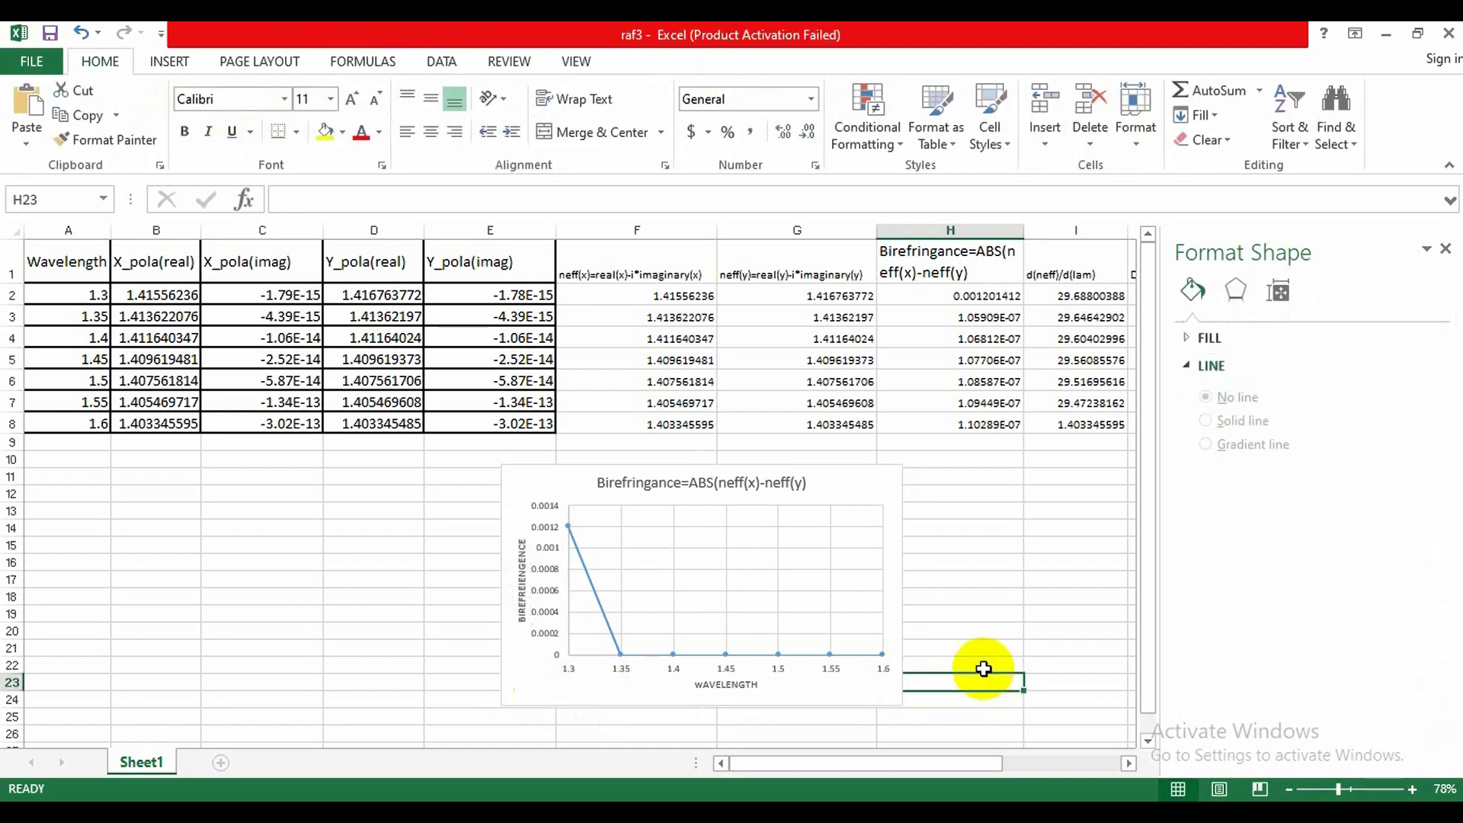
pyautogui.click(979, 626)
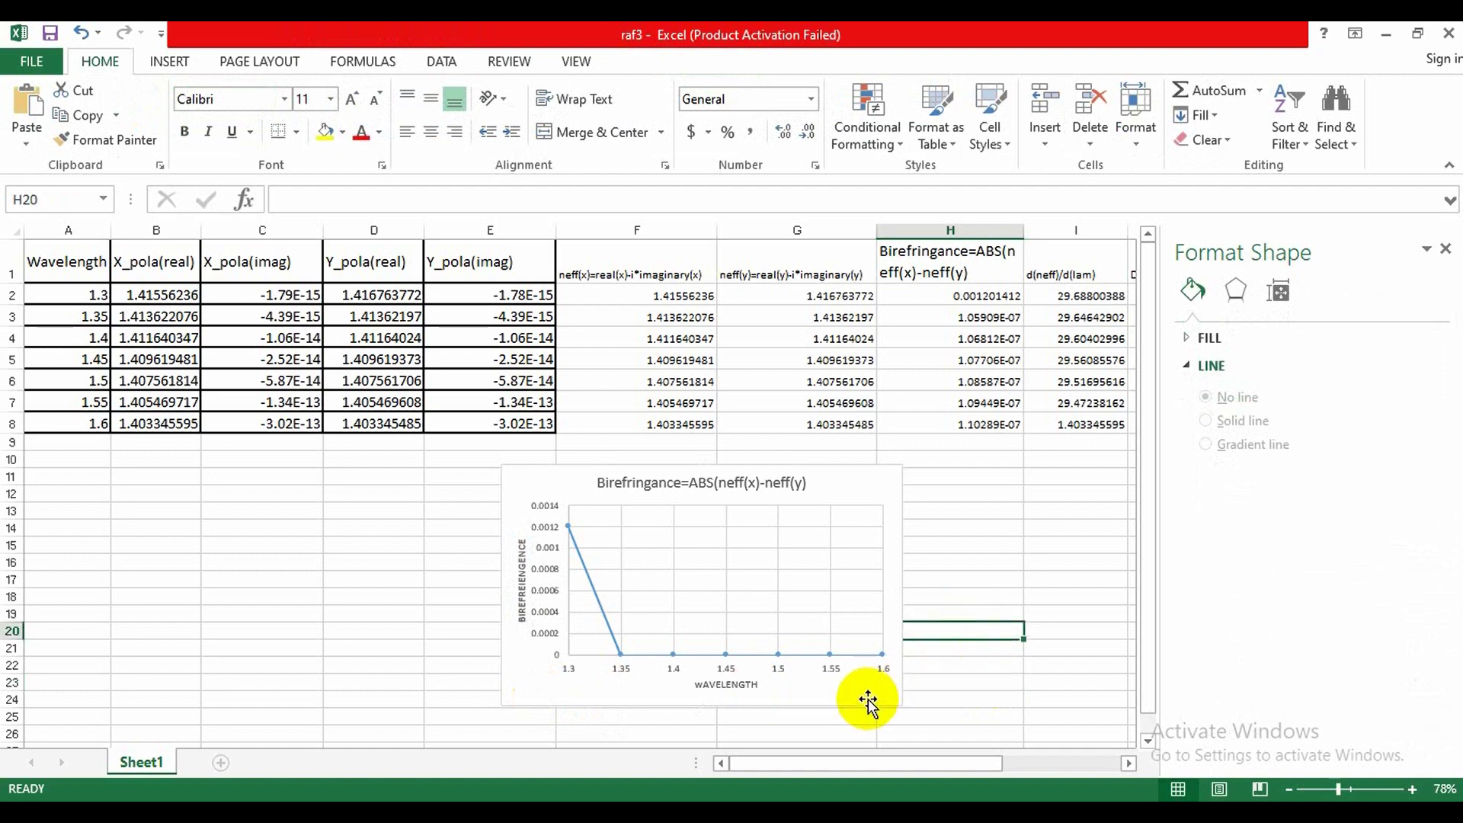
pyautogui.moveTo(865, 688); pyautogui.dragTo(540, 697)
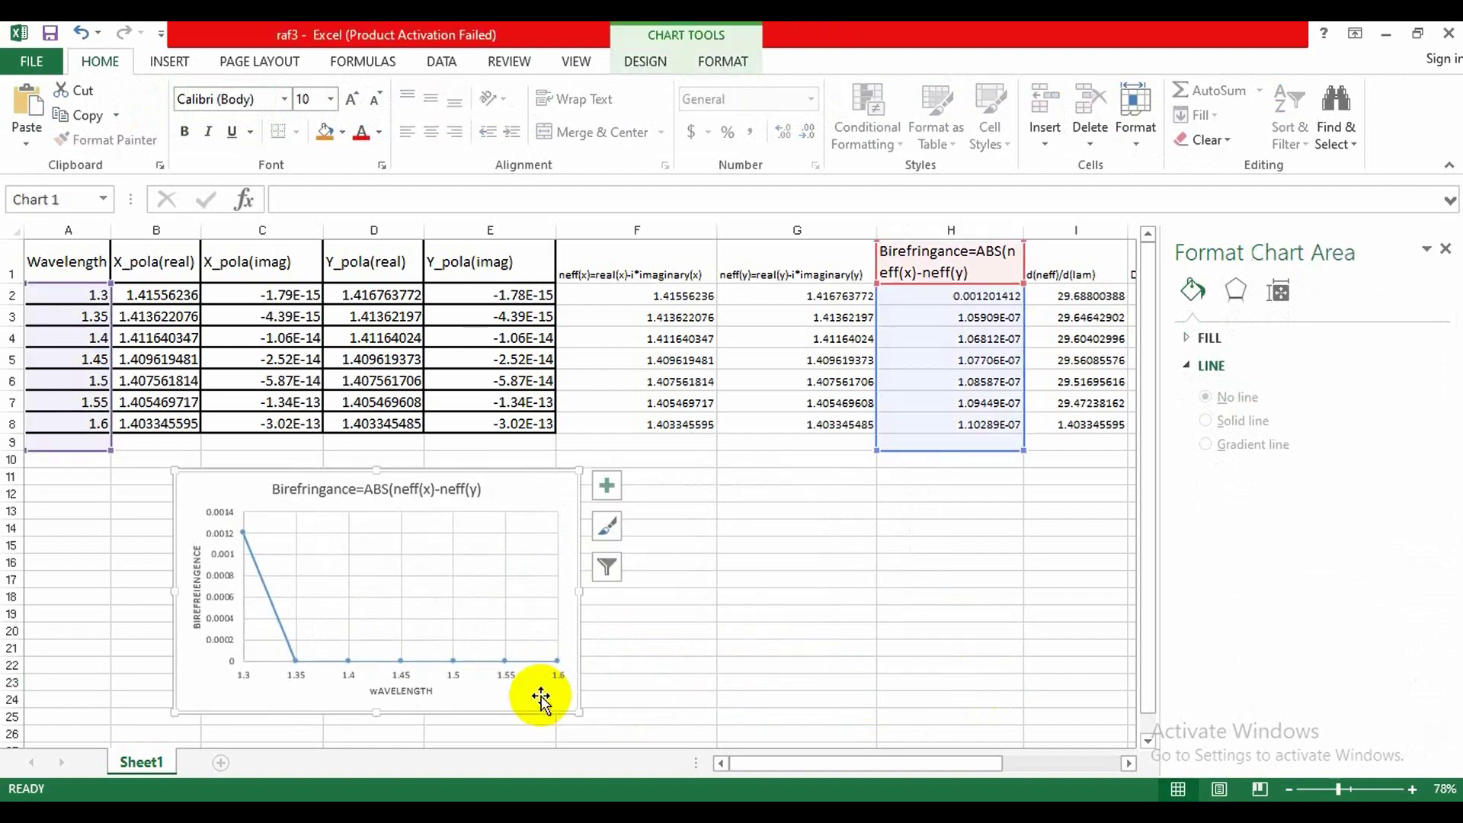
pyautogui.click(1093, 492)
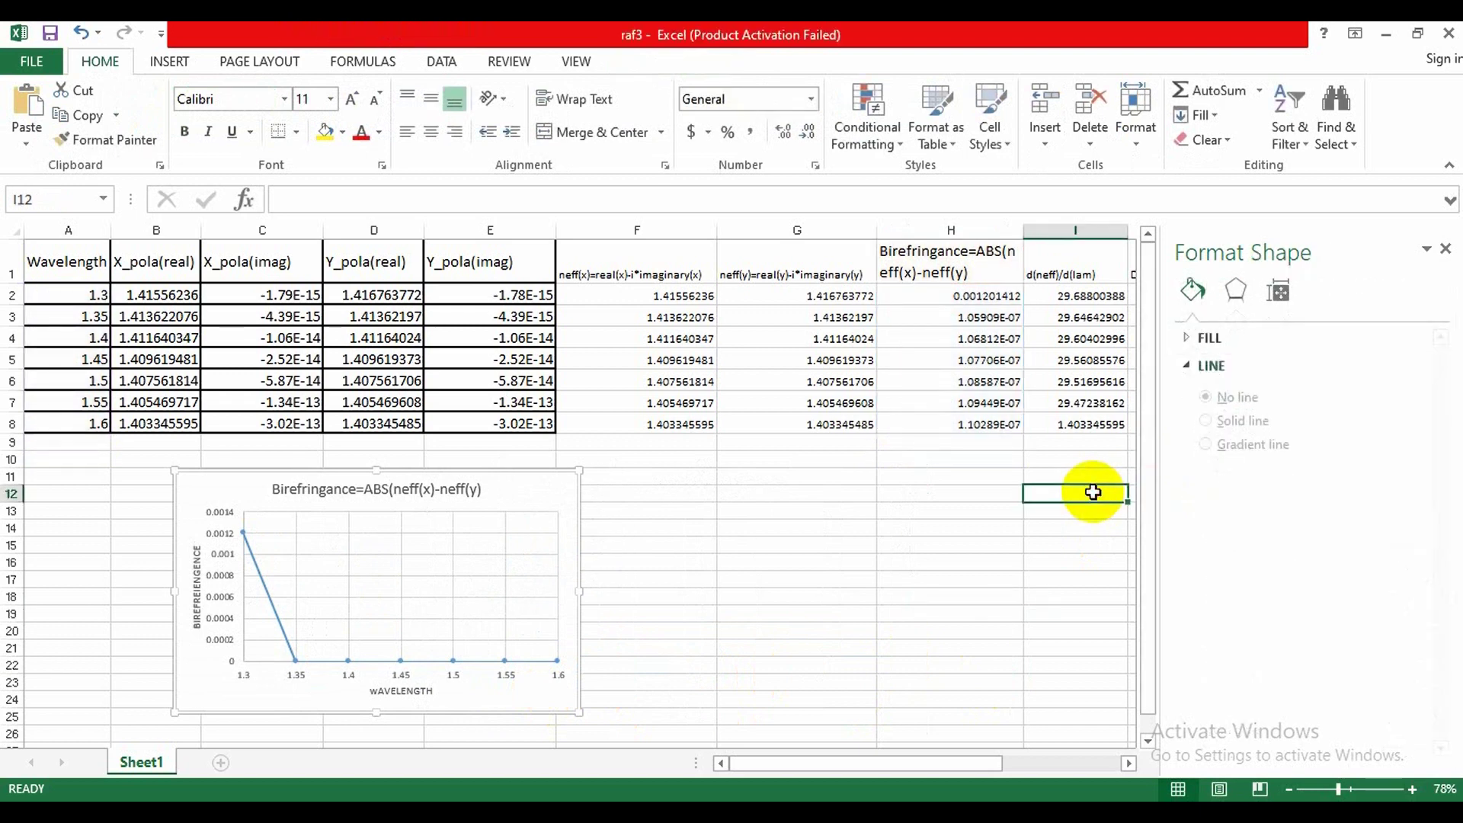
pyautogui.click(1446, 249)
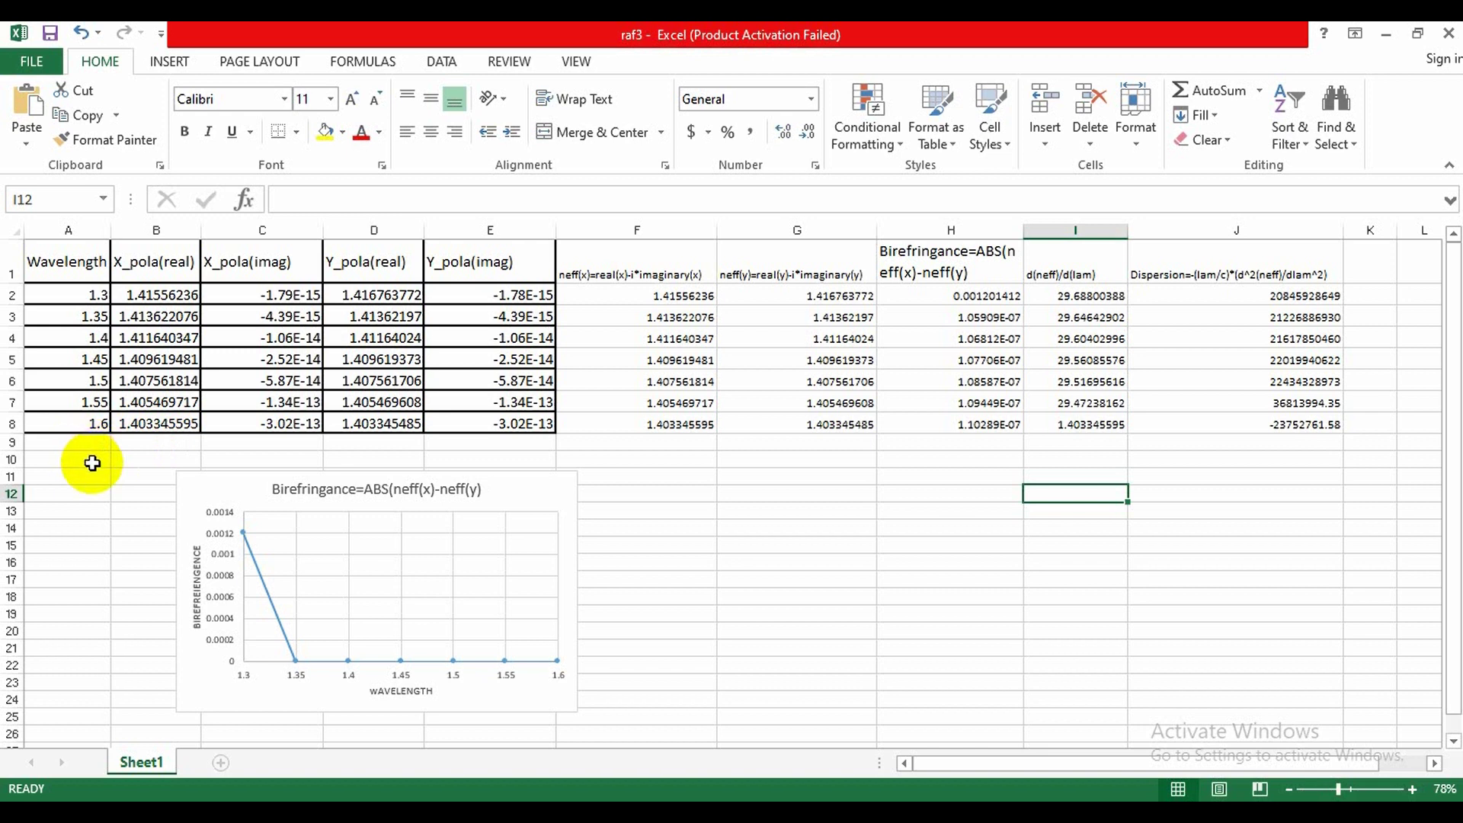
# - Insert a lines-and-markers scatter chart of Wavelength (A) versus Dispersion (J), moved down-right
pyautogui.moveTo(91, 463); pyautogui.dragTo(81, 217)
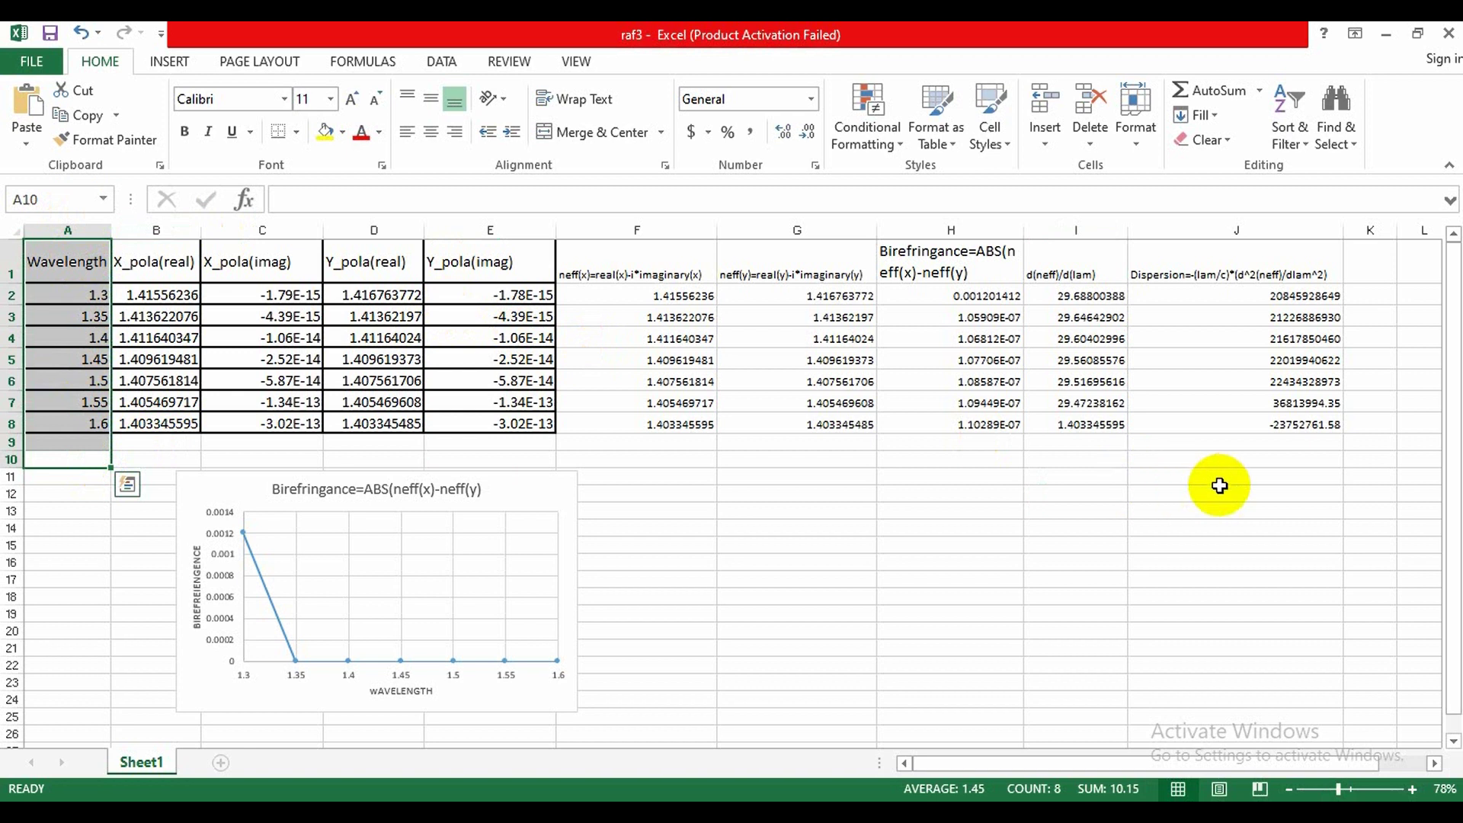
pyautogui.moveTo(1207, 462); pyautogui.dragTo(1171, 247)
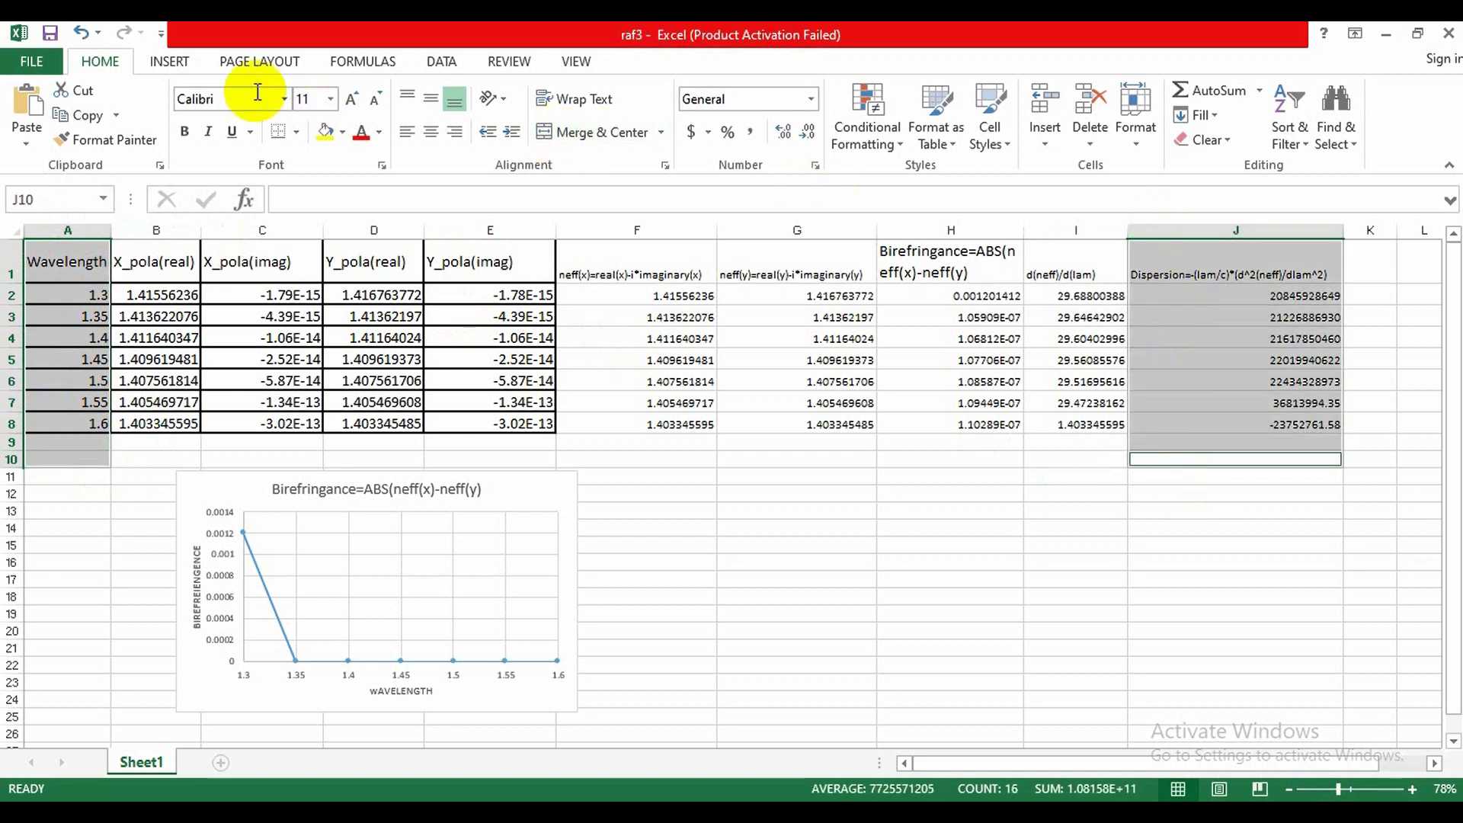
pyautogui.click(171, 67)
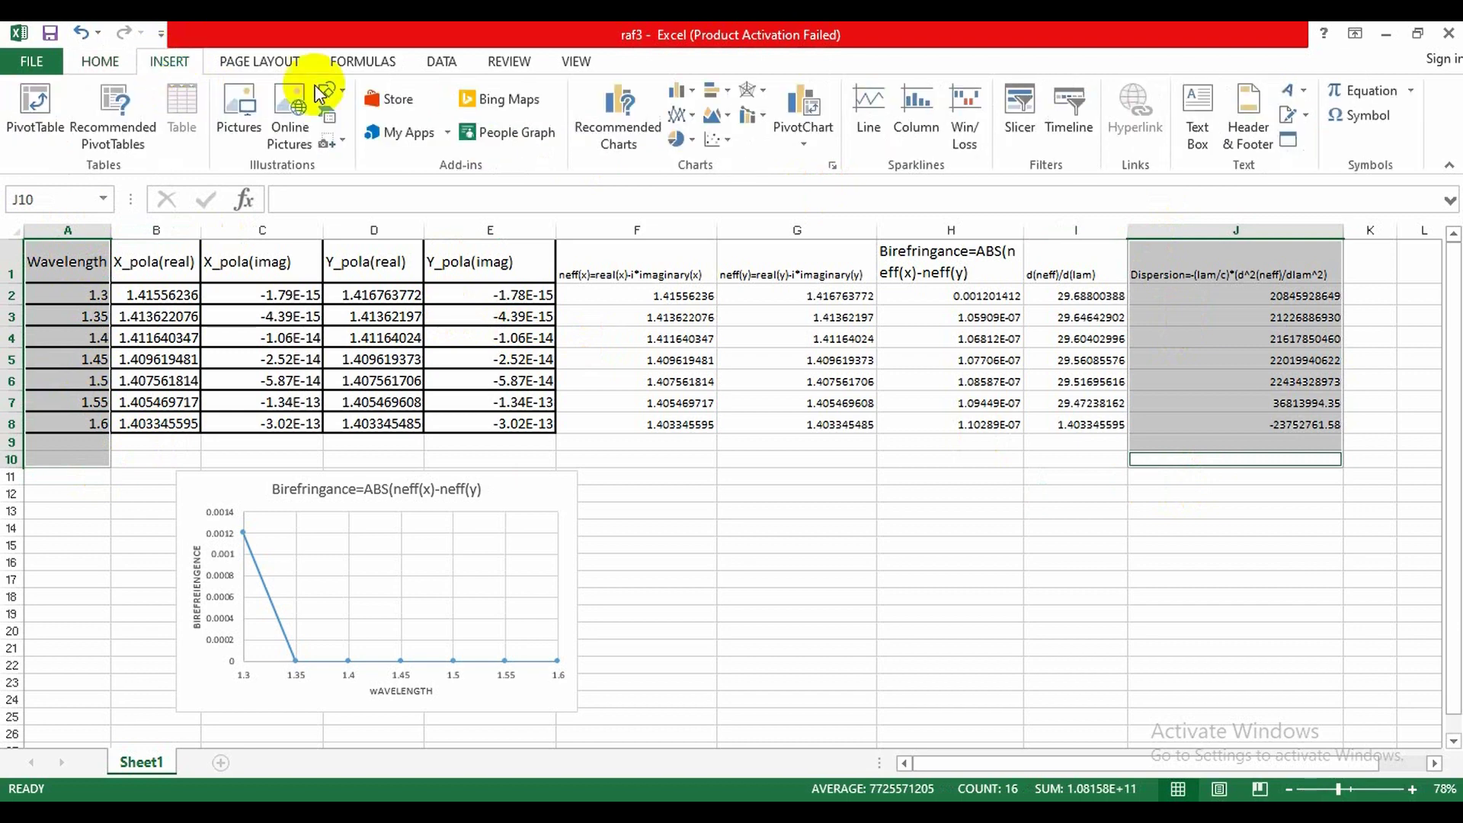
pyautogui.click(716, 140)
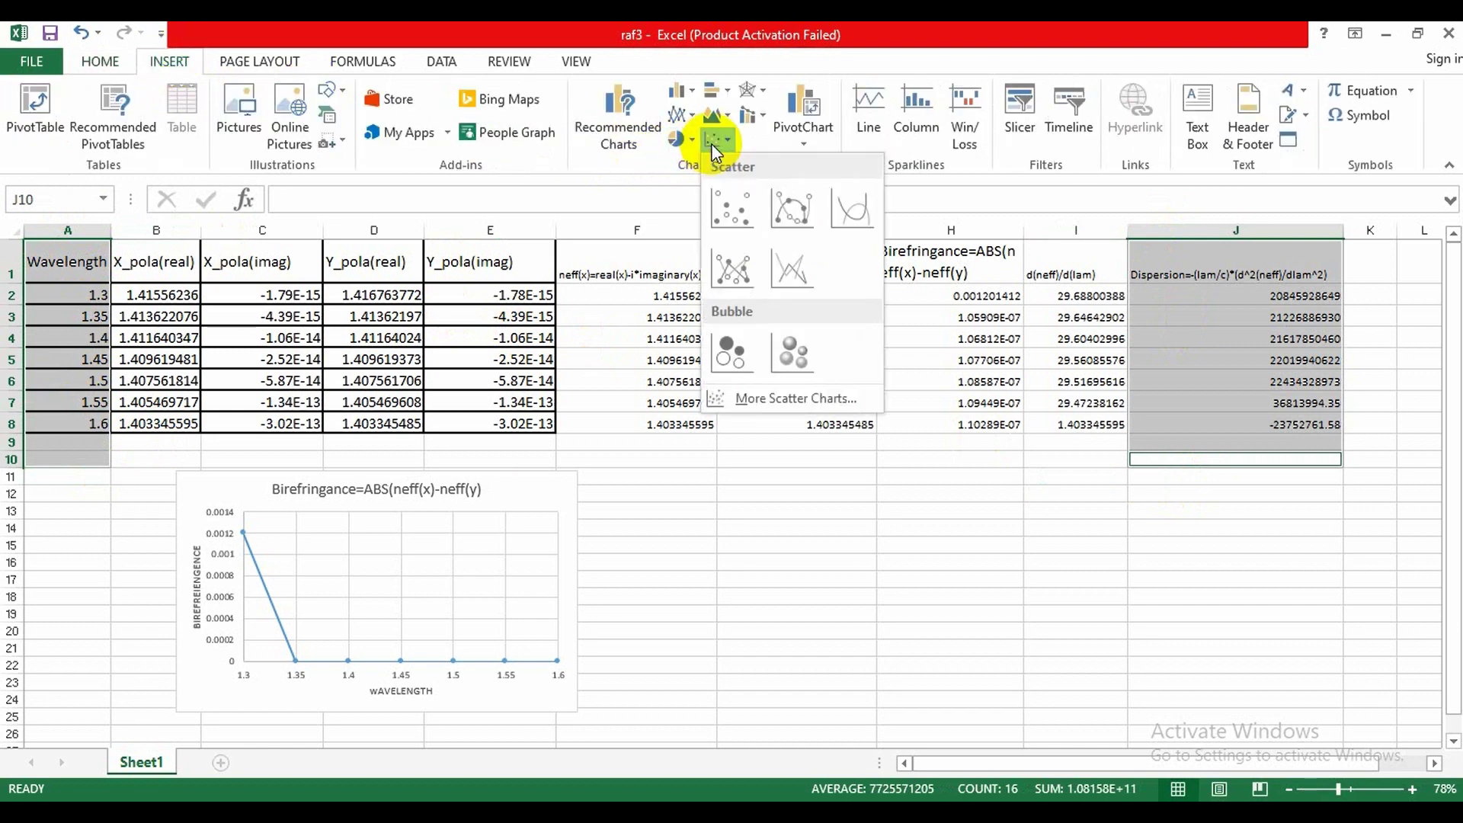
pyautogui.click(726, 270)
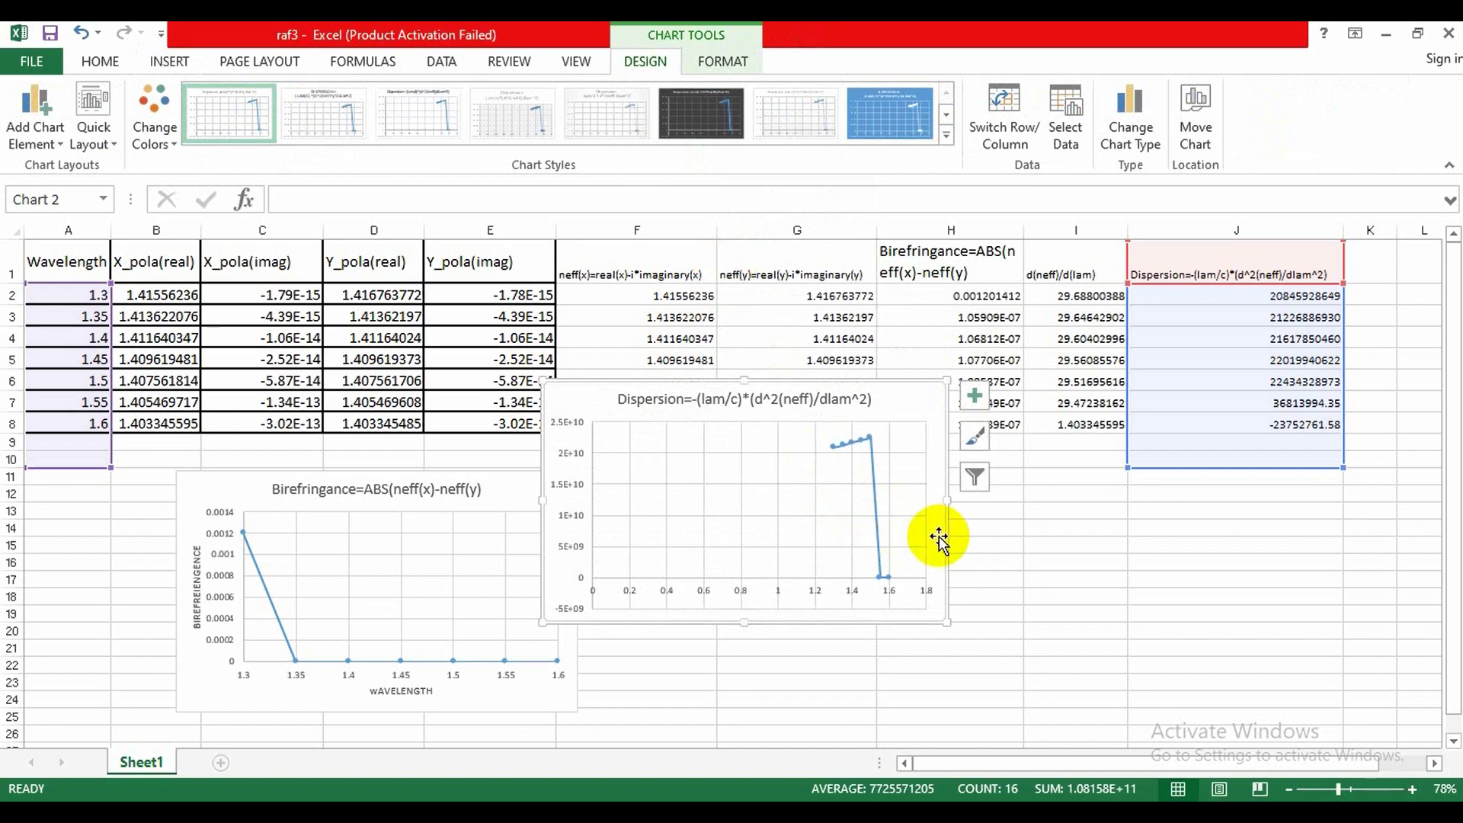
pyautogui.moveTo(938, 538); pyautogui.dragTo(1073, 612)
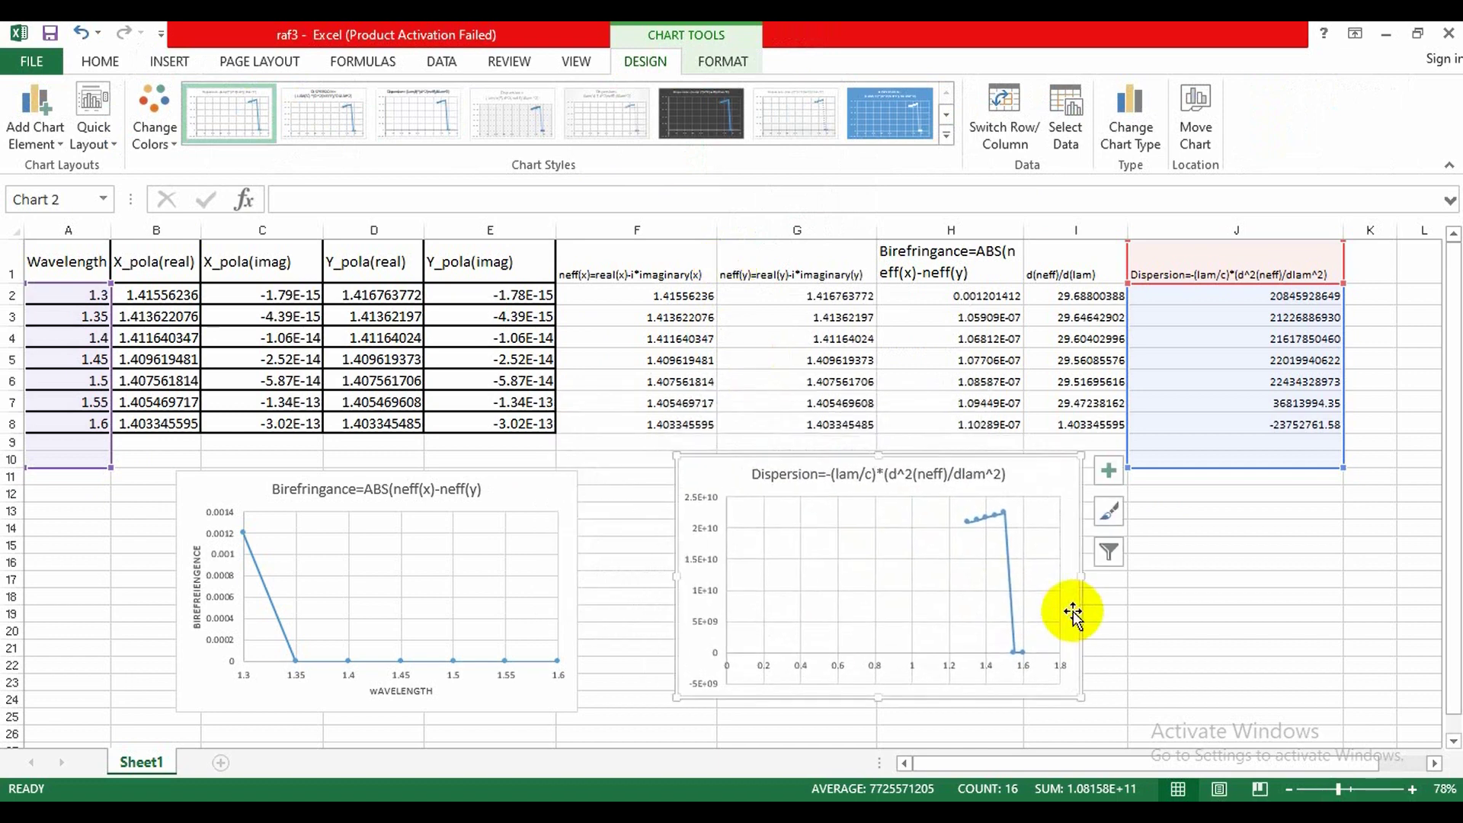
# - Set the dispersion chart's horizontal axis to minimum 1.3 and maximum 1.6
pyautogui.doubleClick(1025, 665)
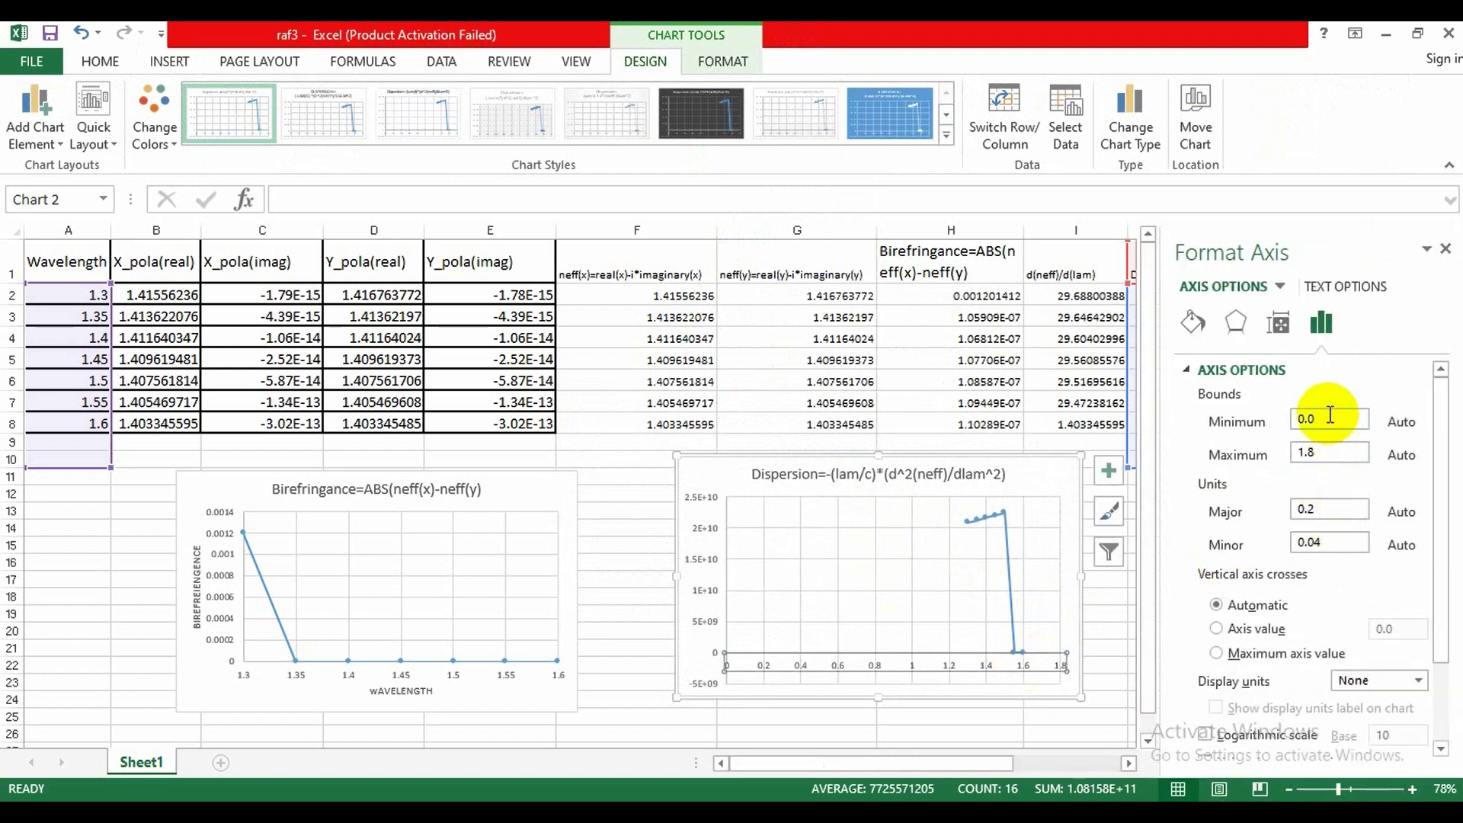
pyautogui.click(1329, 415)
pyautogui.press('BackSpace')
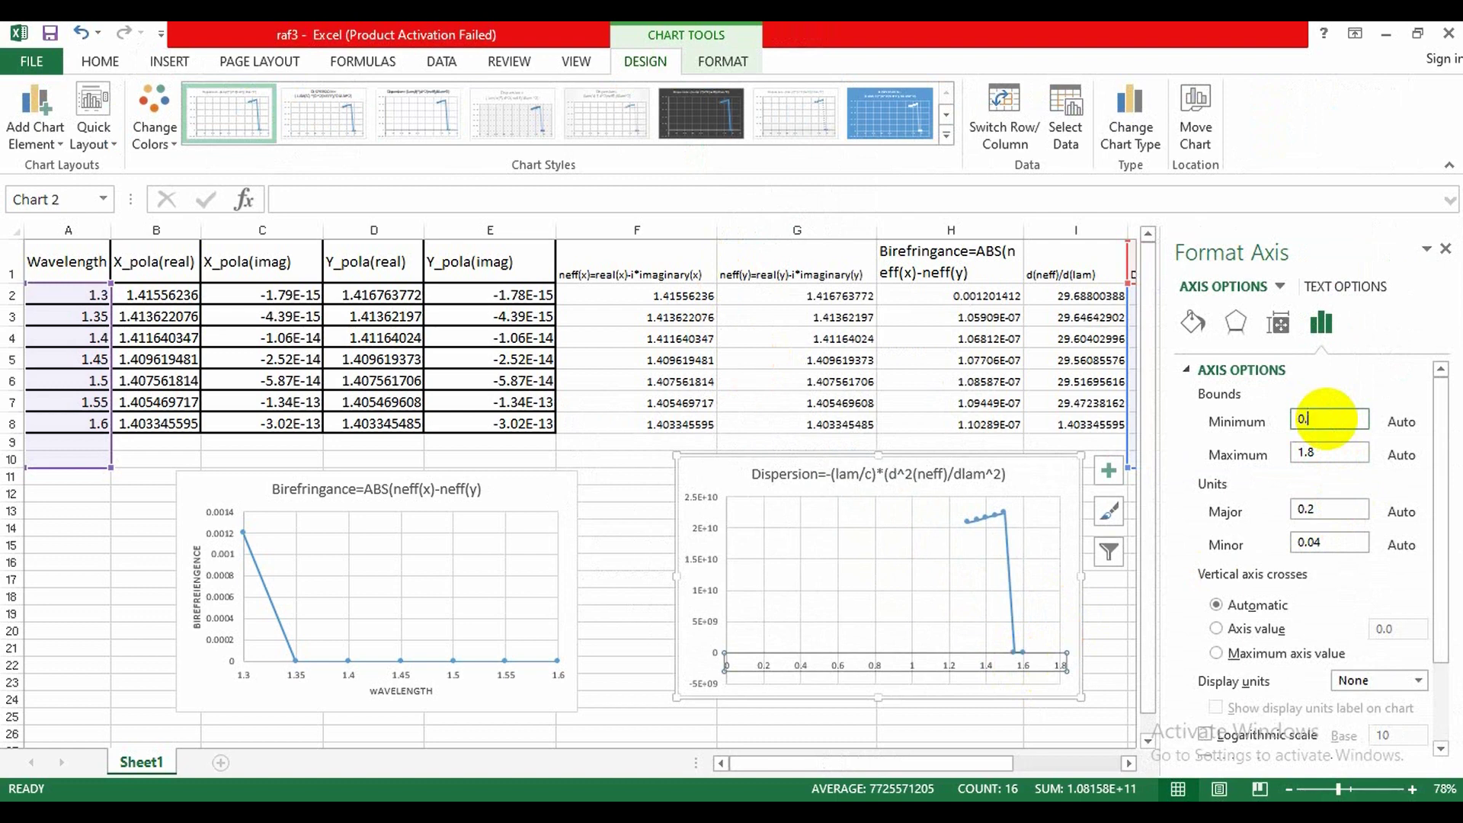
pyautogui.press('BackSpace')
pyautogui.press('BackSpace')
pyautogui.write('1.3')
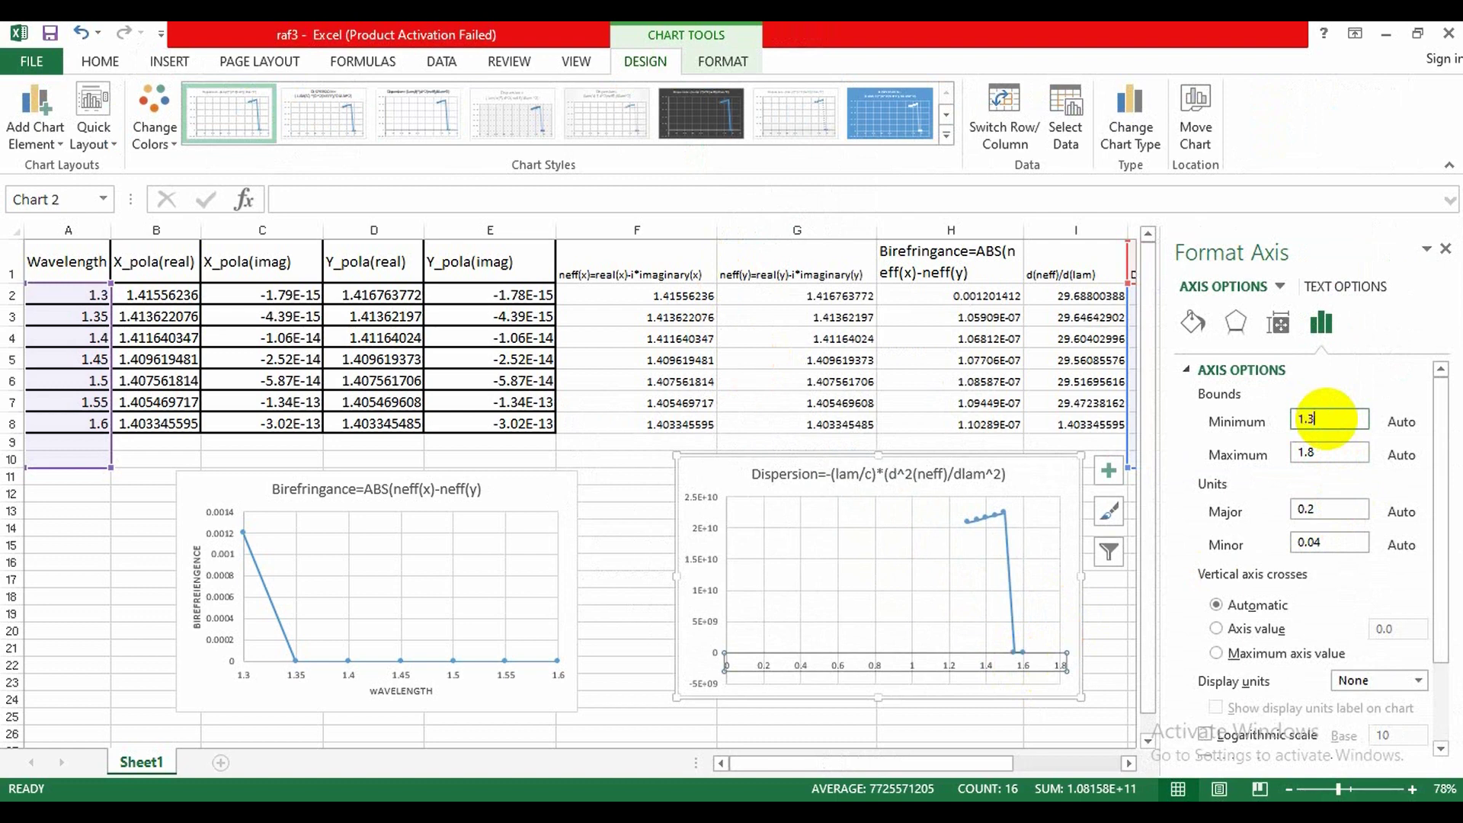
pyautogui.click(1328, 451)
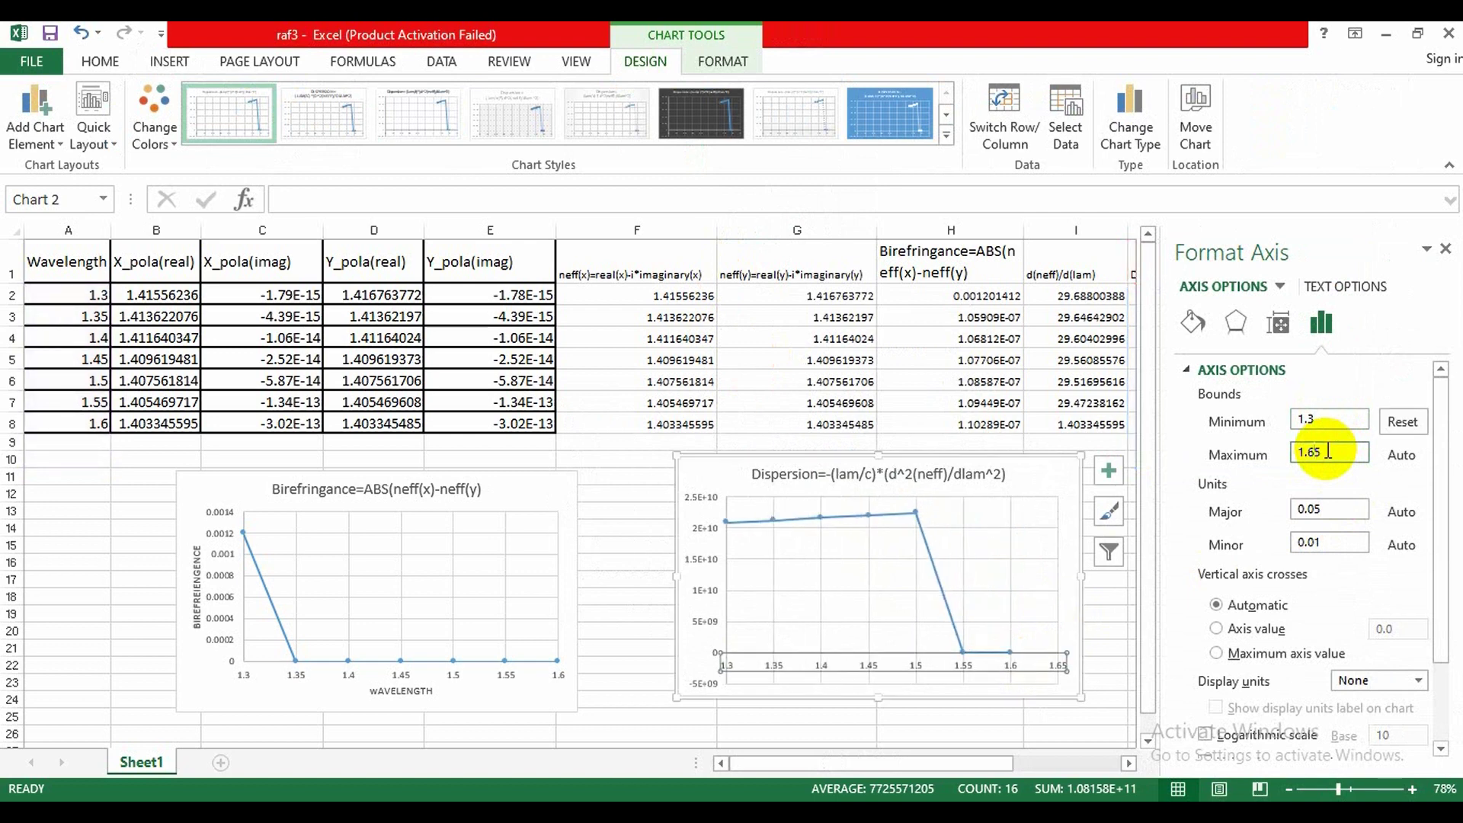
pyautogui.press('BackSpace')
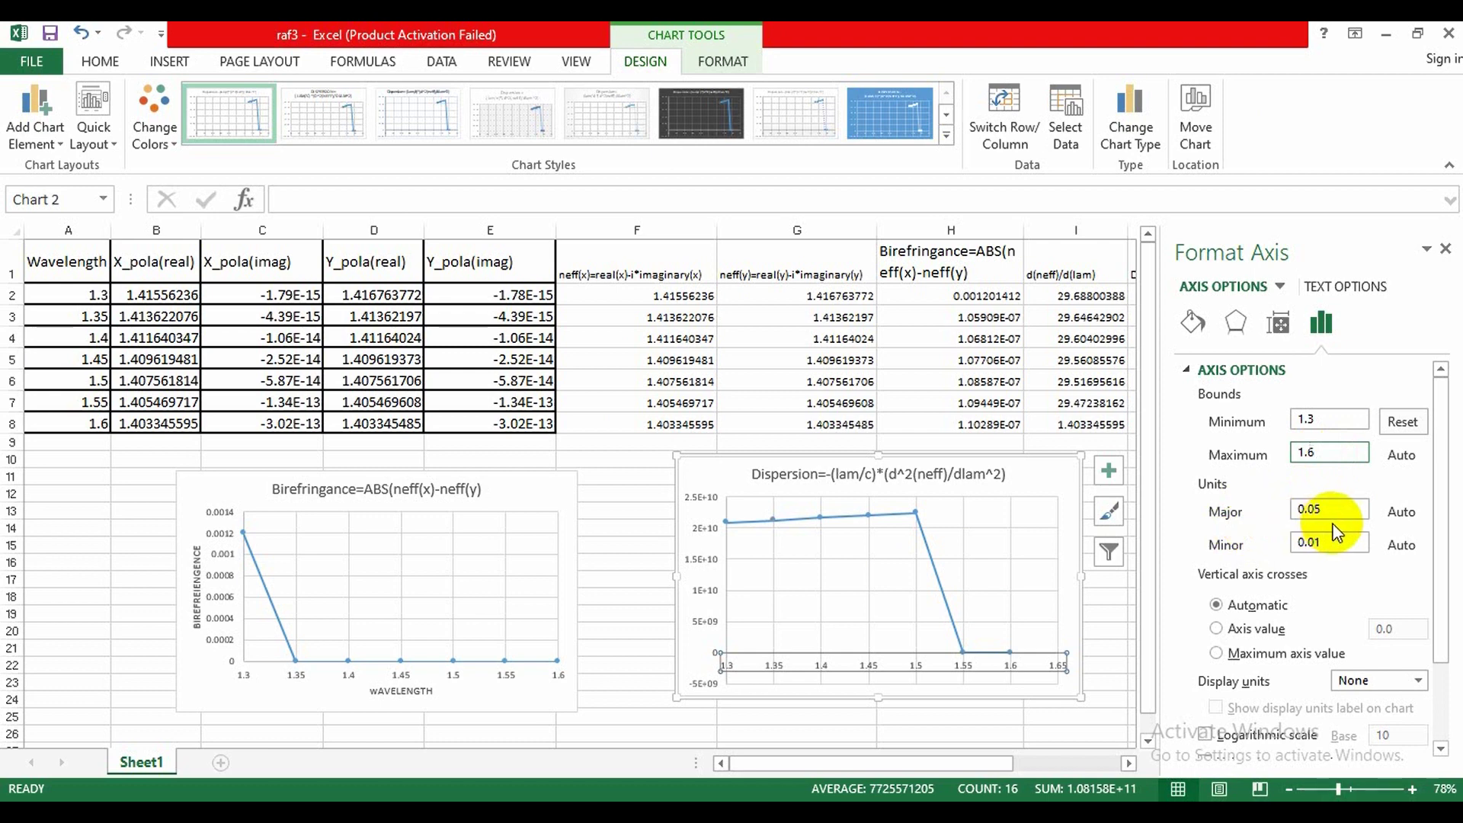
pyautogui.click(1123, 598)
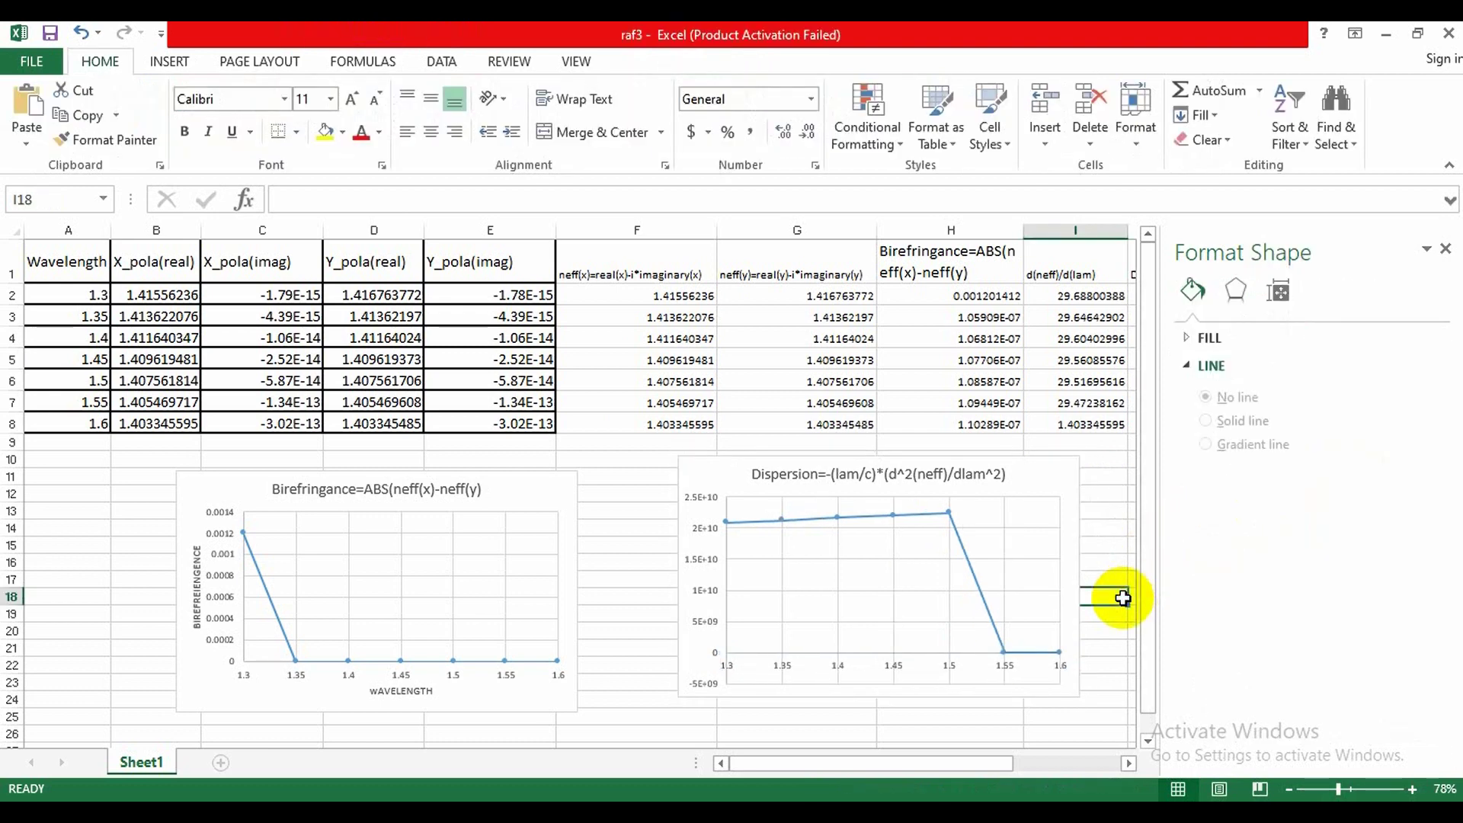